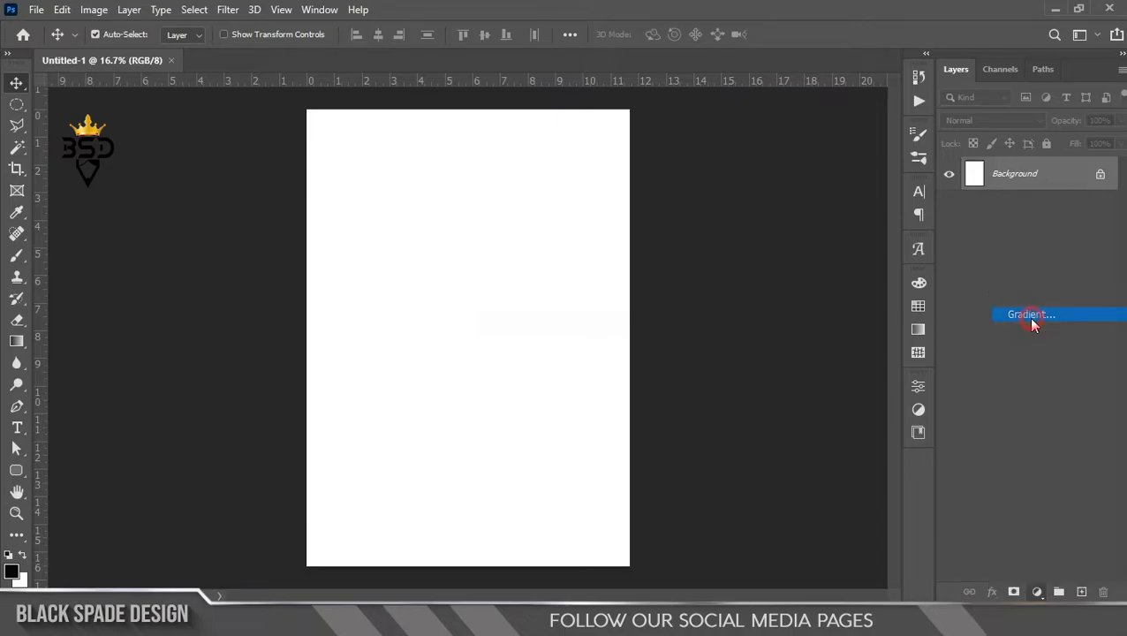
# Apply the purple-to-cyan Blue_27 preset to the new gradient fill layer
pyautogui.click(945, 228)
pyautogui.scroll(-6, 781, 253)
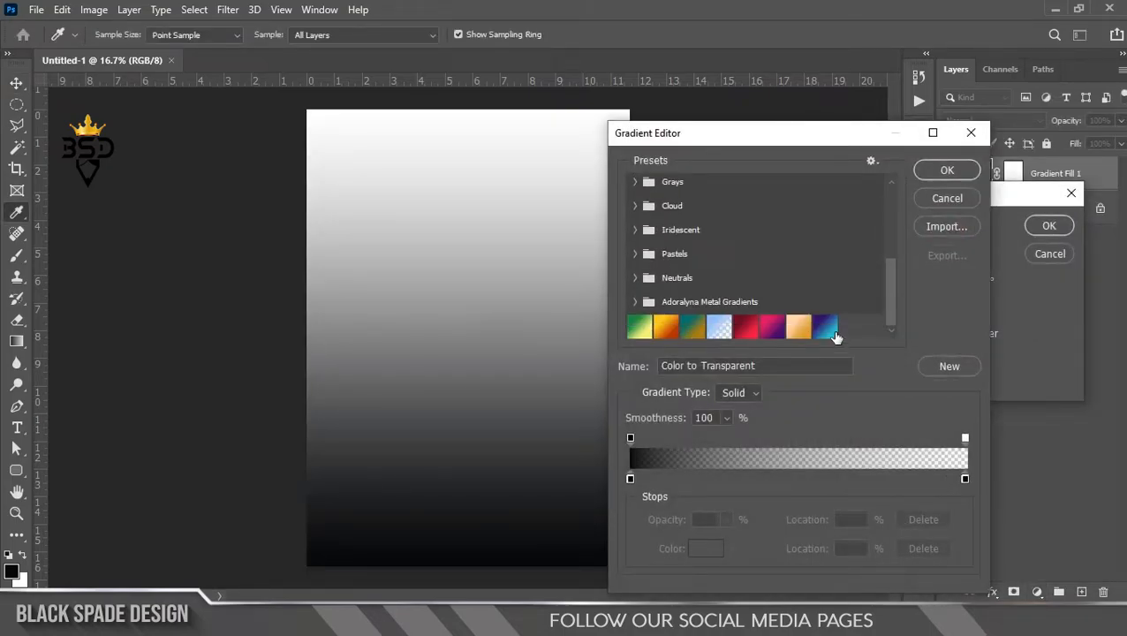
pyautogui.click(825, 328)
pyautogui.click(933, 172)
# Make the gradient fill radial and reversed, with its scale set to 297%
pyautogui.click(892, 256)
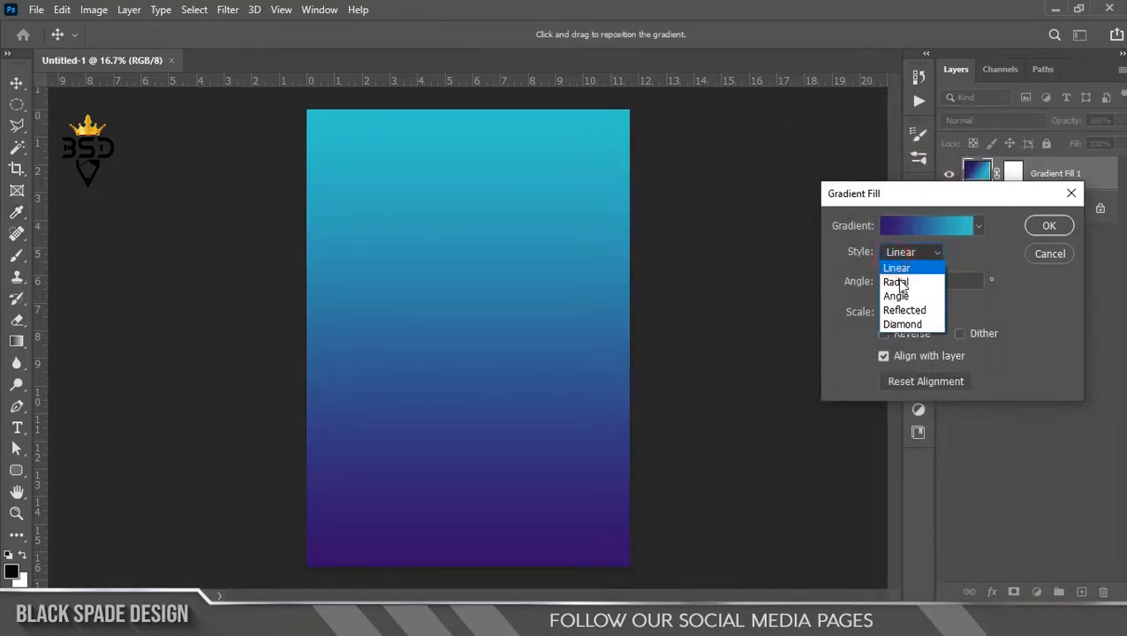
pyautogui.click(899, 277)
pyautogui.click(901, 331)
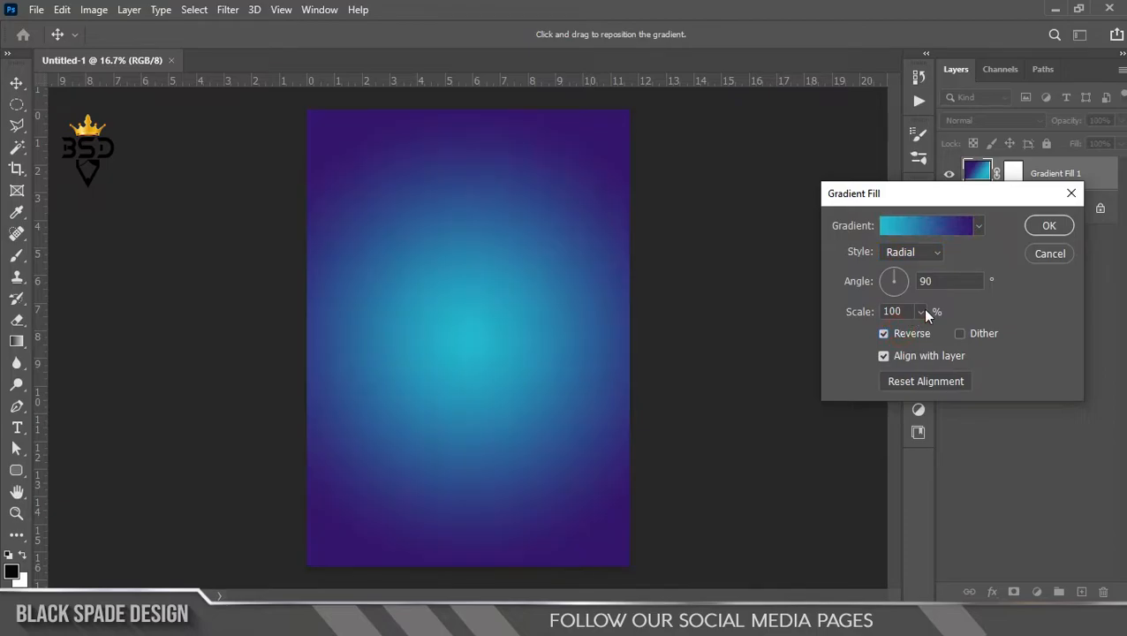
pyautogui.click(920, 309)
pyautogui.moveTo(930, 333); pyautogui.dragTo(936, 335)
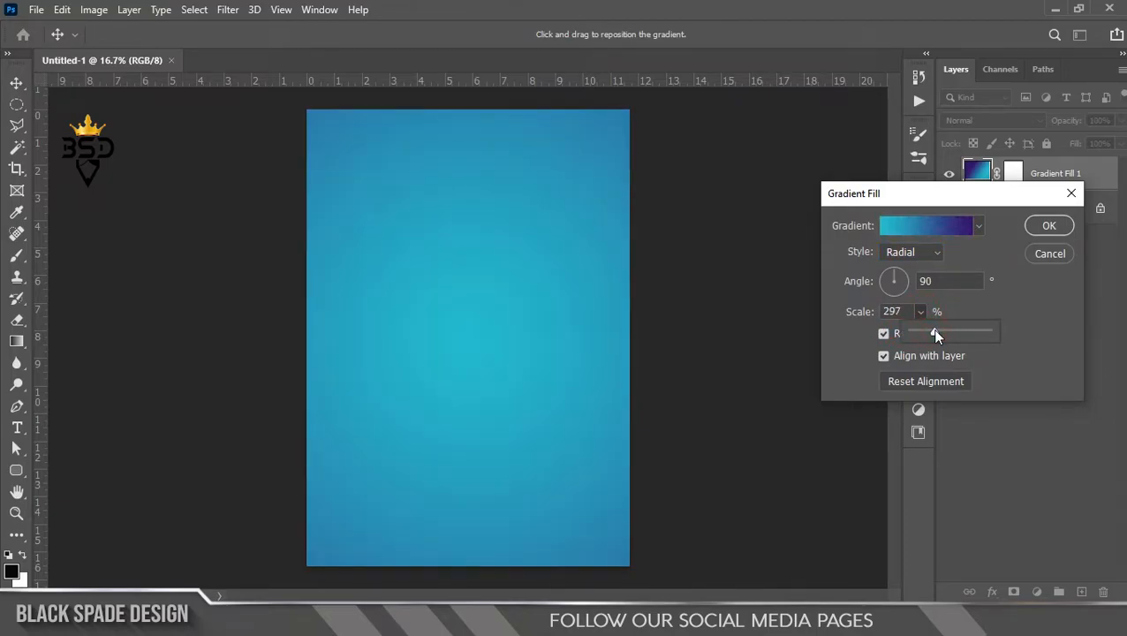
pyautogui.click(1048, 226)
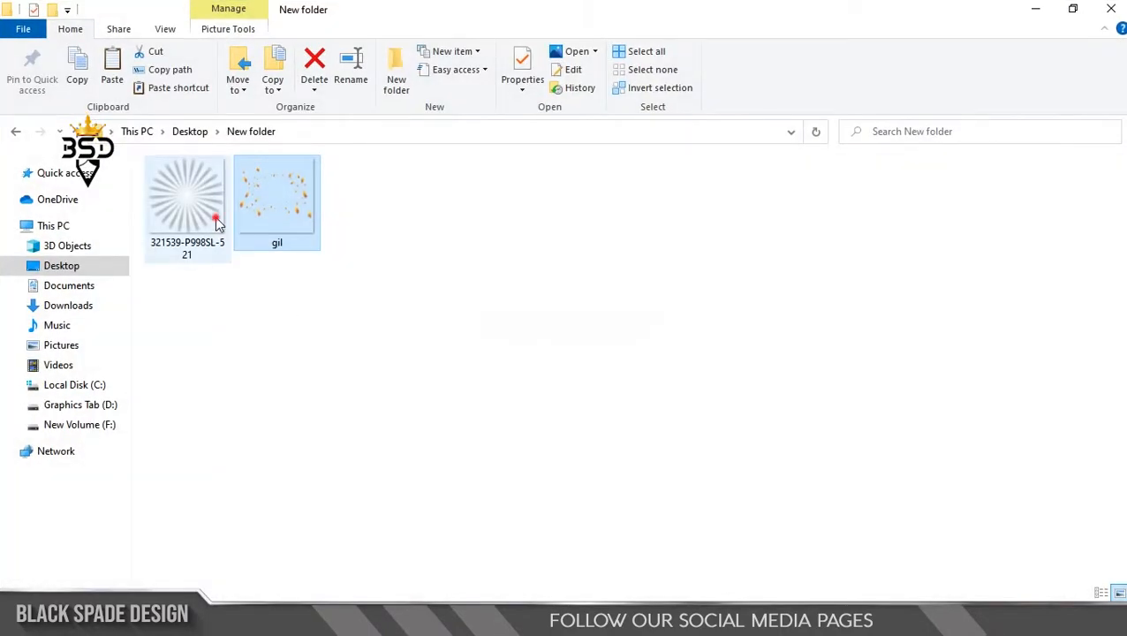
# Place the sunburst image 321539-P998SL-521 in the poster and enlarge it from its centre to about 333%
pyautogui.click(188, 212)
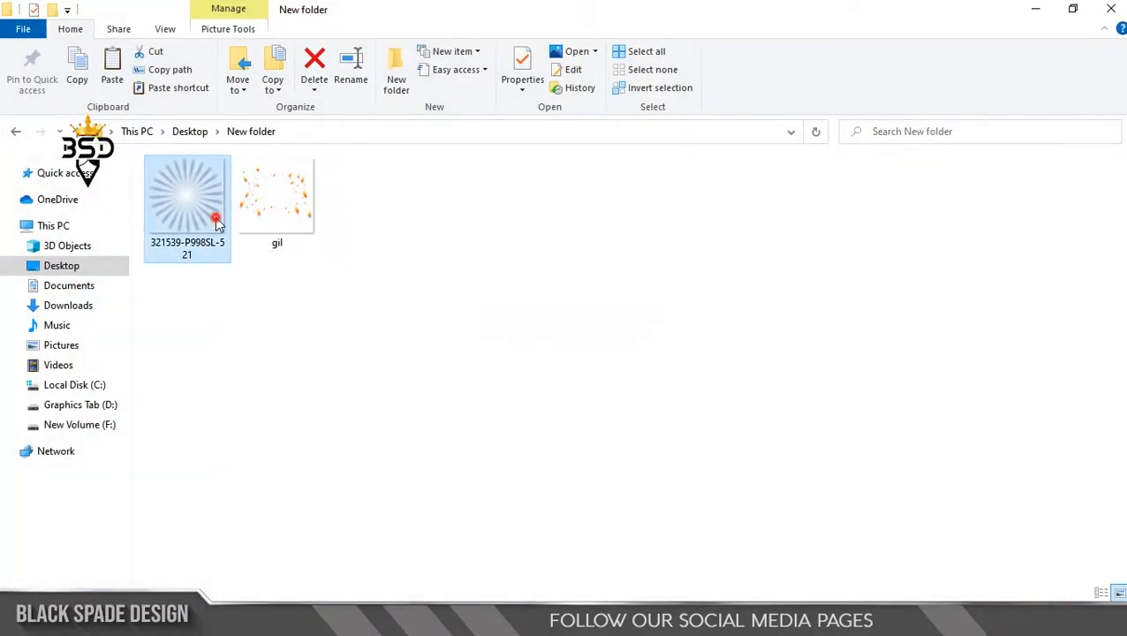
pyautogui.moveTo(219, 306); pyautogui.dragTo(420, 239)
pyautogui.scroll(-3, 452, 280)
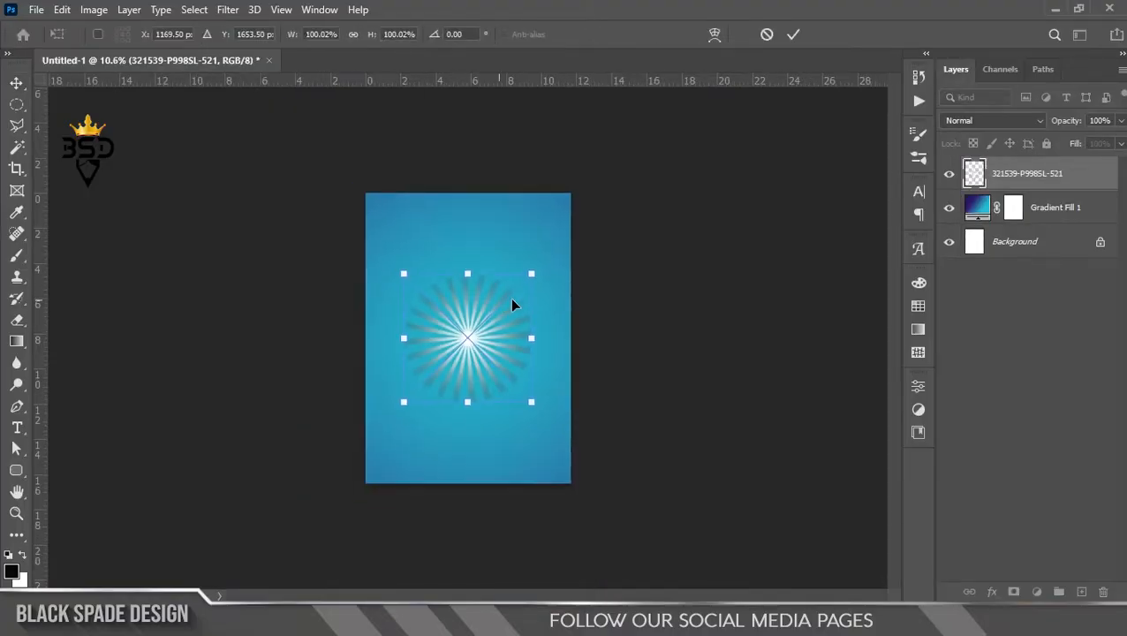
pyautogui.moveTo(531, 278); pyautogui.dragTo(738, 185)
pyautogui.press('Return')
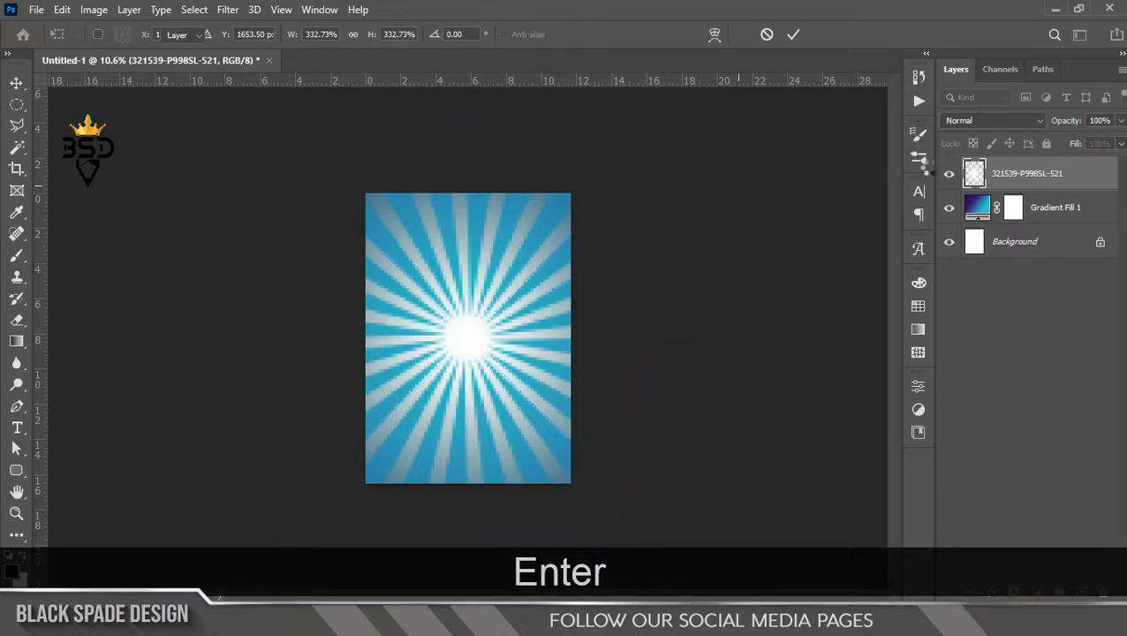
# Set the sunburst layer's blend mode to Overlay and its opacity to 50%
pyautogui.click(1020, 123)
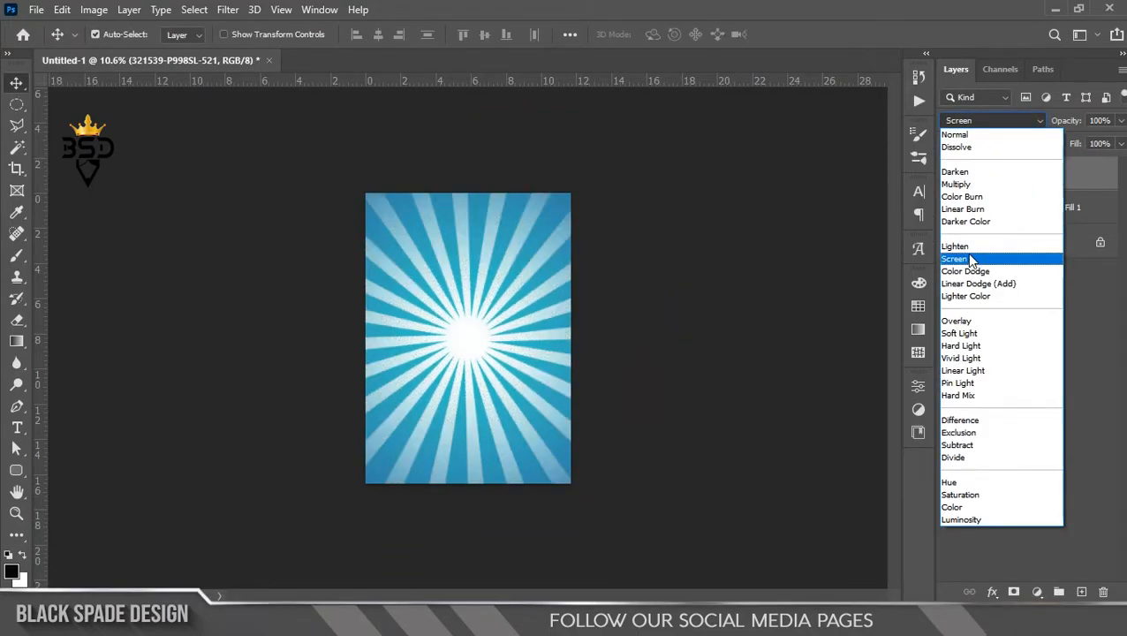
pyautogui.click(958, 321)
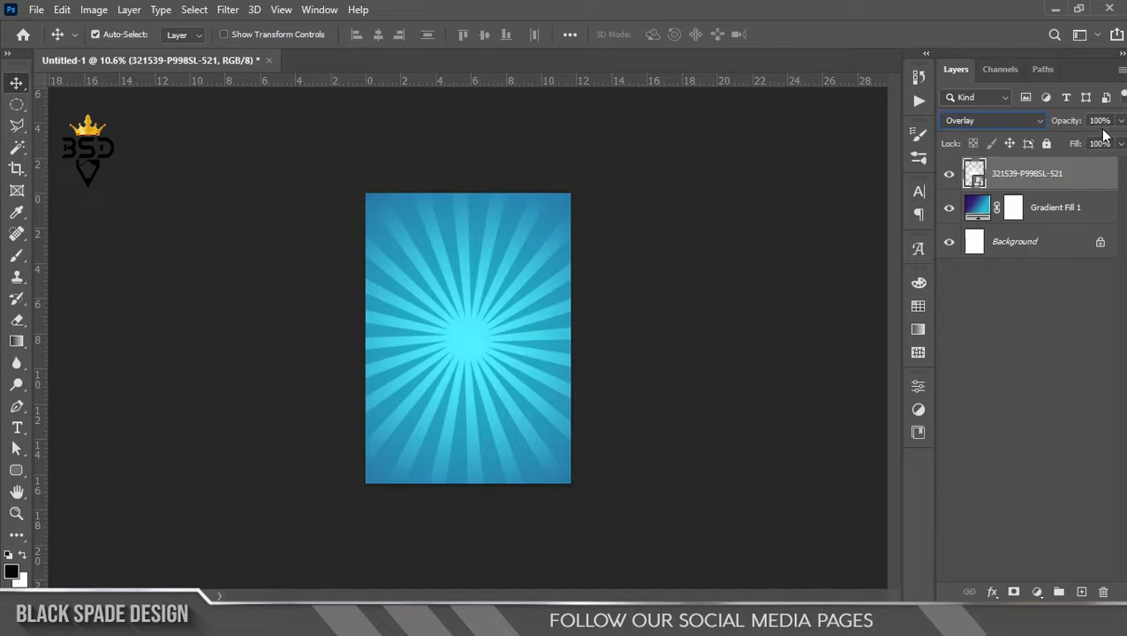
pyautogui.write('50')
pyautogui.press('Return')
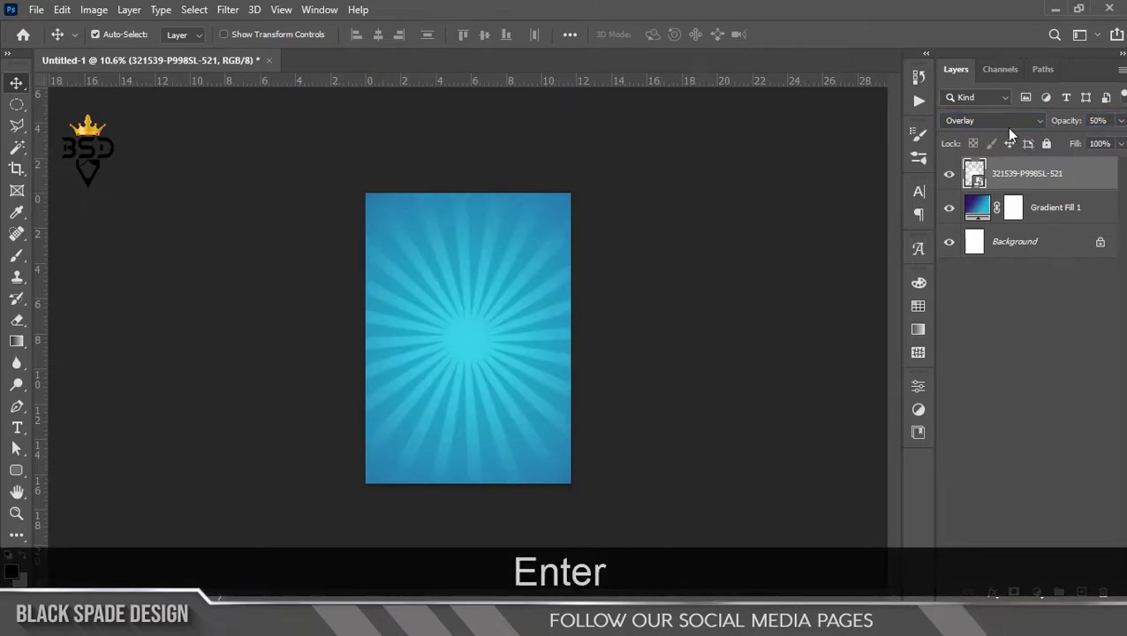
# Scale the sunburst up further from its centre to about 364%
pyautogui.scroll(-2, 641, 273)
pyautogui.scroll(4, 618, 283)
pyautogui.scroll(-3, 561, 283)
pyautogui.press('ctrl')
pyautogui.hotkey('ctrl', 't')
pyautogui.moveTo(681, 118); pyautogui.dragTo(712, 111)
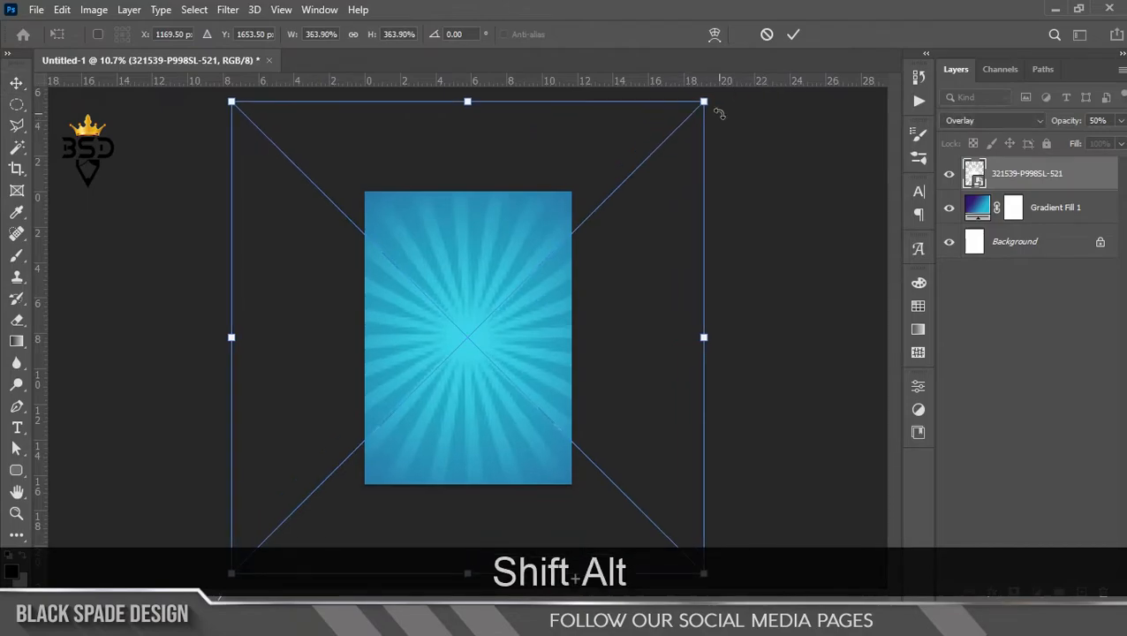
pyautogui.press('Return')
# Add a text line in the upper part of the poster in Uni Sans at 91 pt
pyautogui.scroll(3, 401, 270)
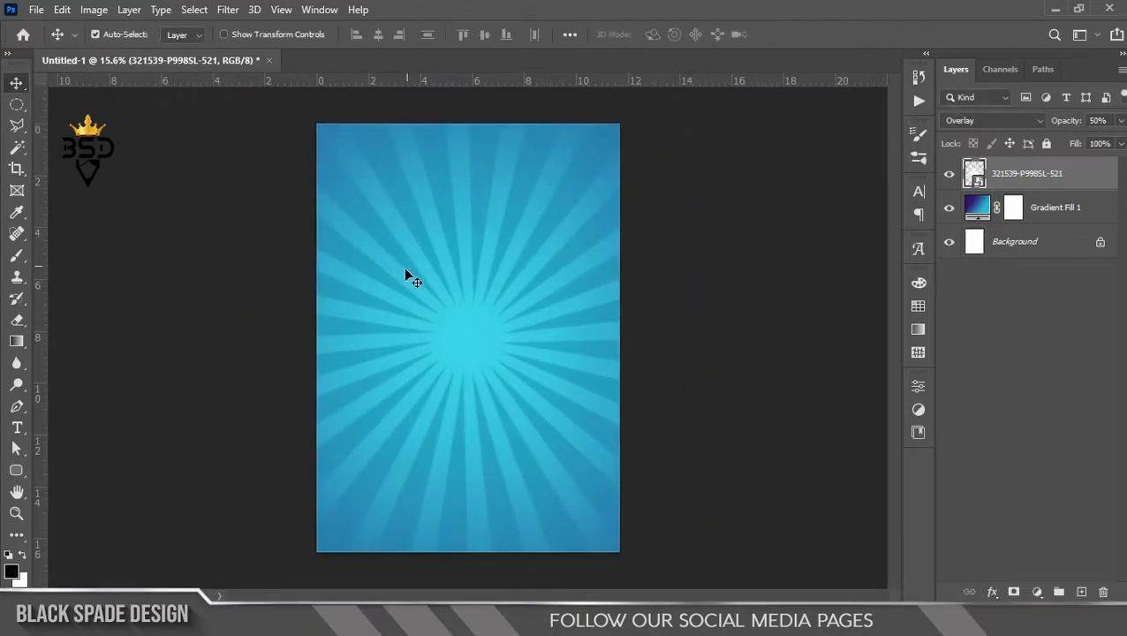
pyautogui.scroll(3, 455, 219)
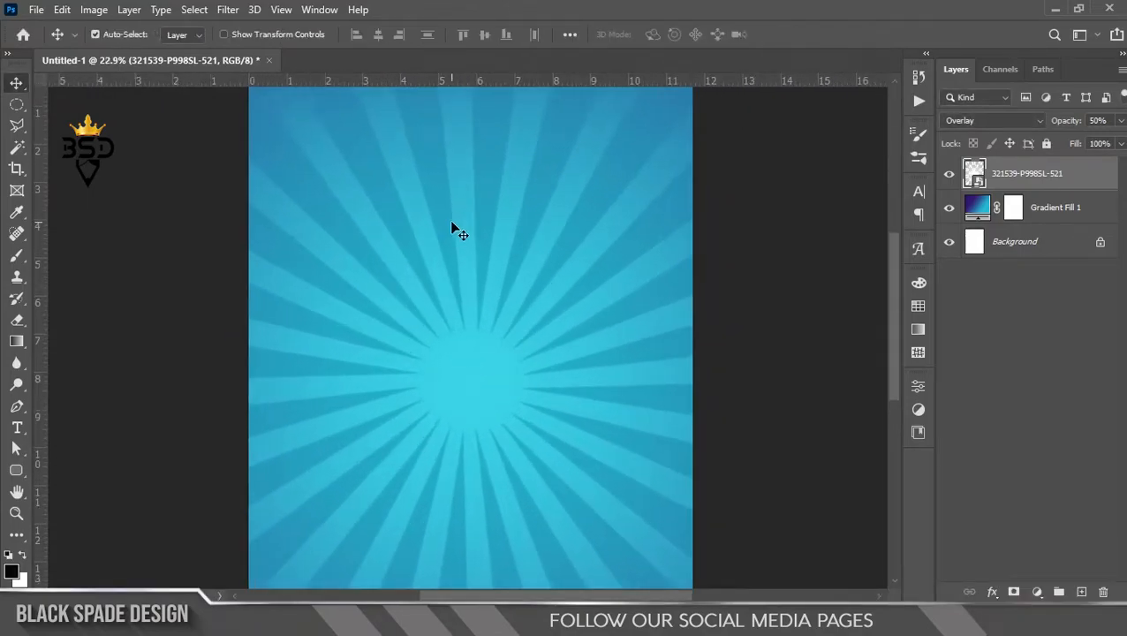
pyautogui.press('space')
pyautogui.press('t')
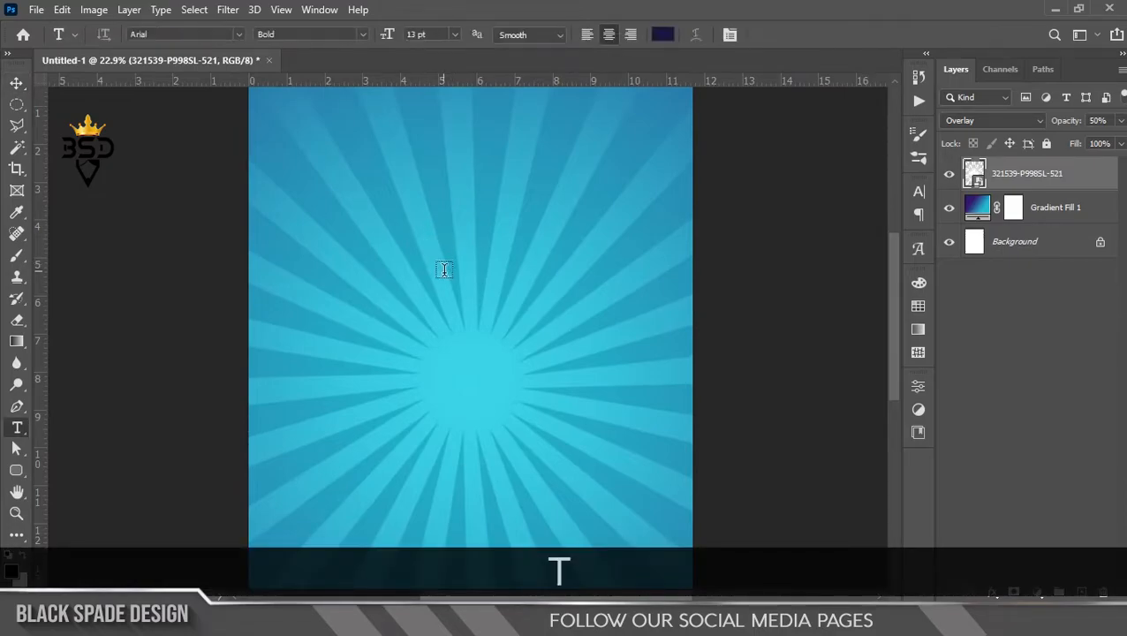
pyautogui.click(444, 269)
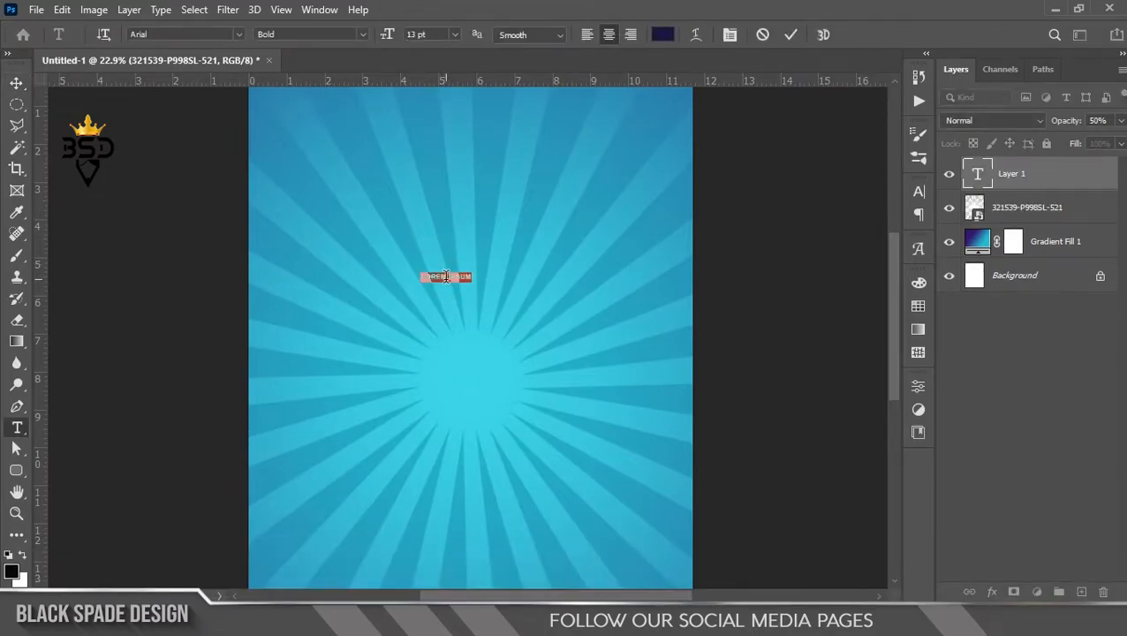
pyautogui.moveTo(391, 33); pyautogui.dragTo(434, 36)
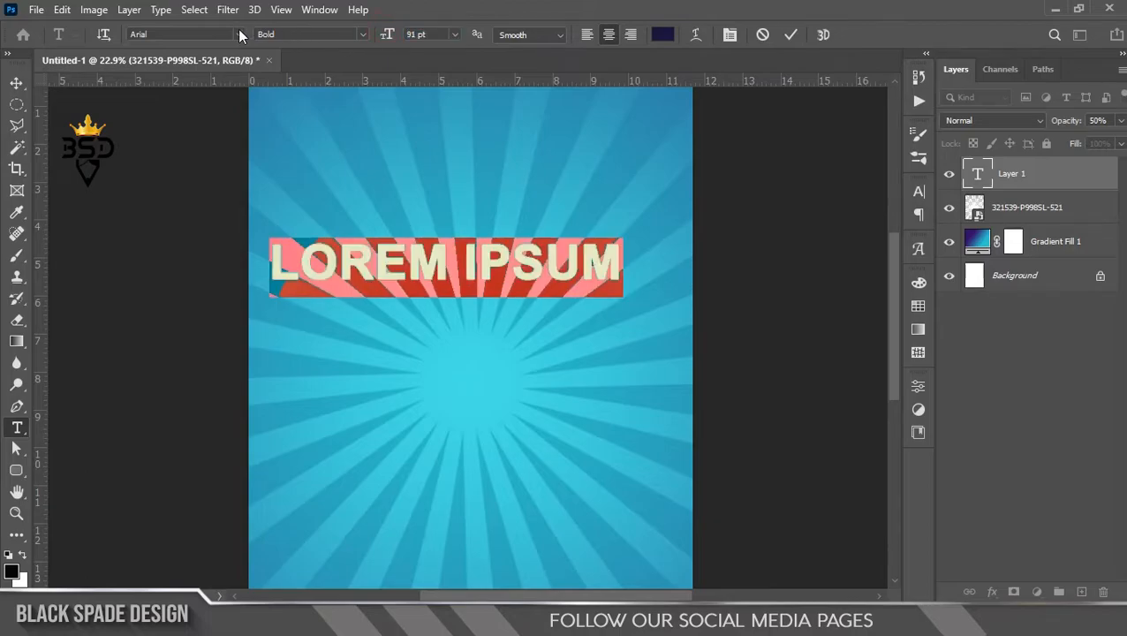
pyautogui.click(238, 35)
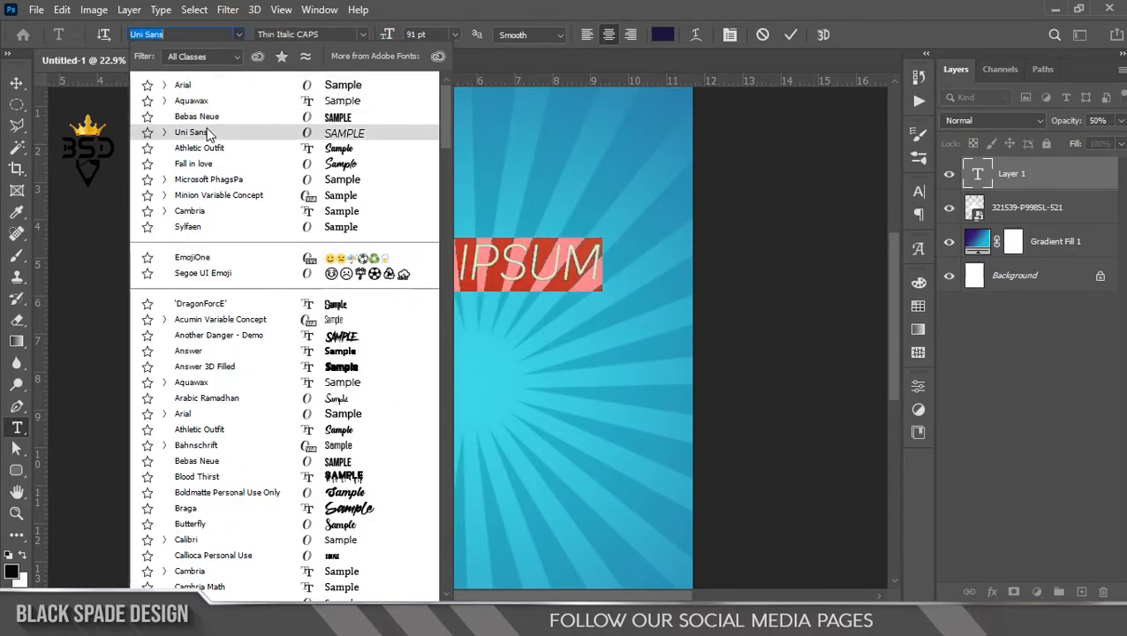
pyautogui.click(199, 131)
# Set the text to the Heavy CAPS style with faux bold off and faux italic on
pyautogui.click(731, 34)
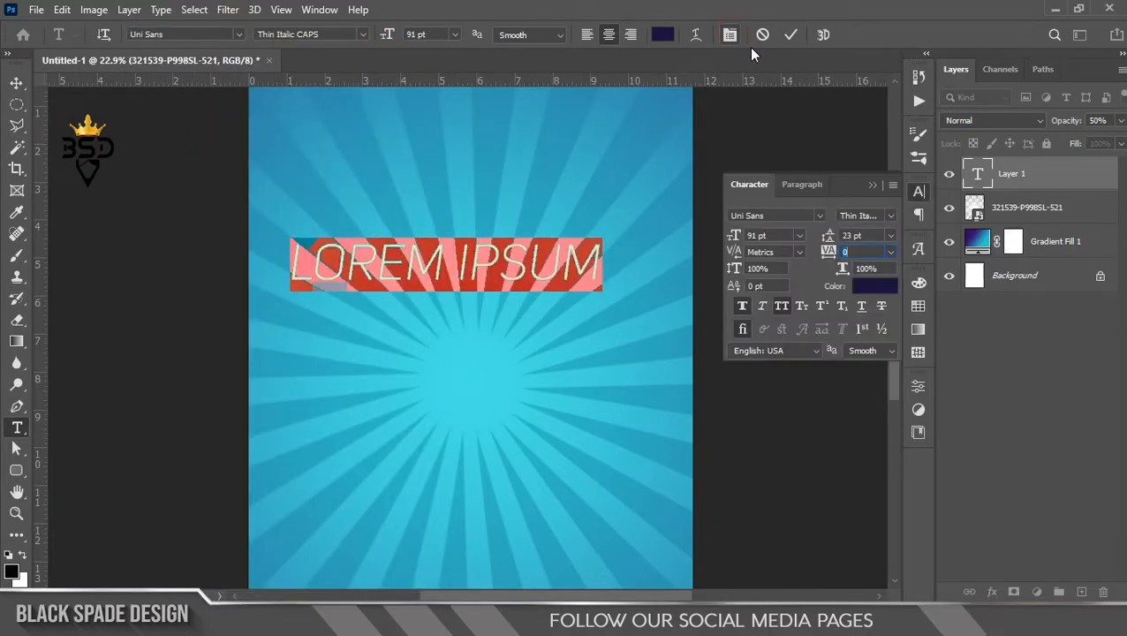
pyautogui.click(742, 305)
pyautogui.click(890, 216)
pyautogui.click(892, 242)
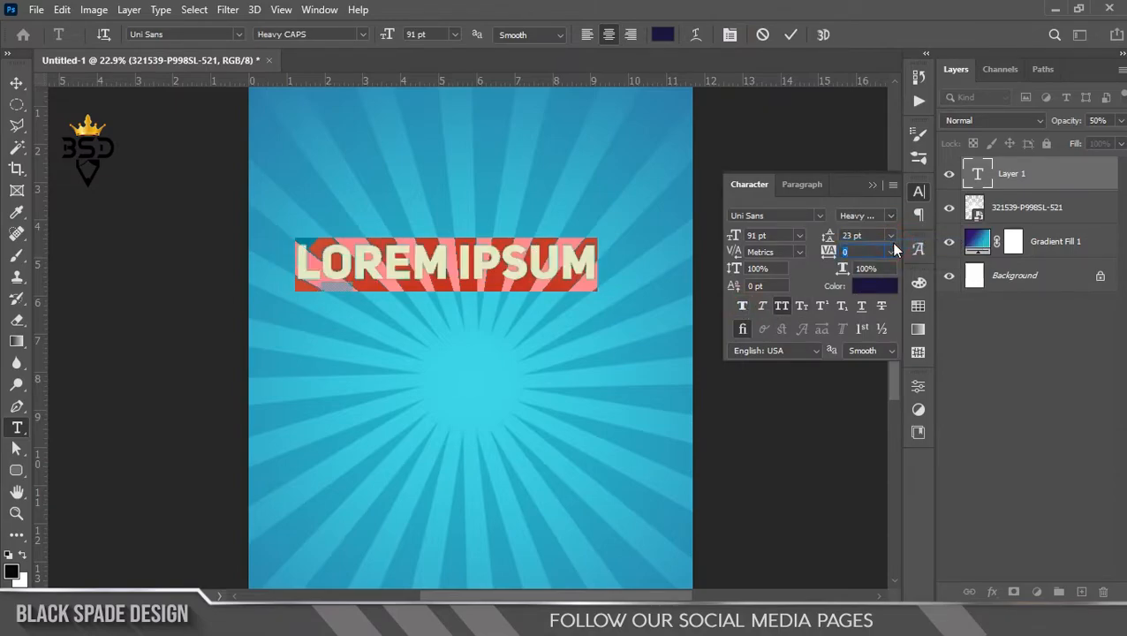
pyautogui.click(762, 305)
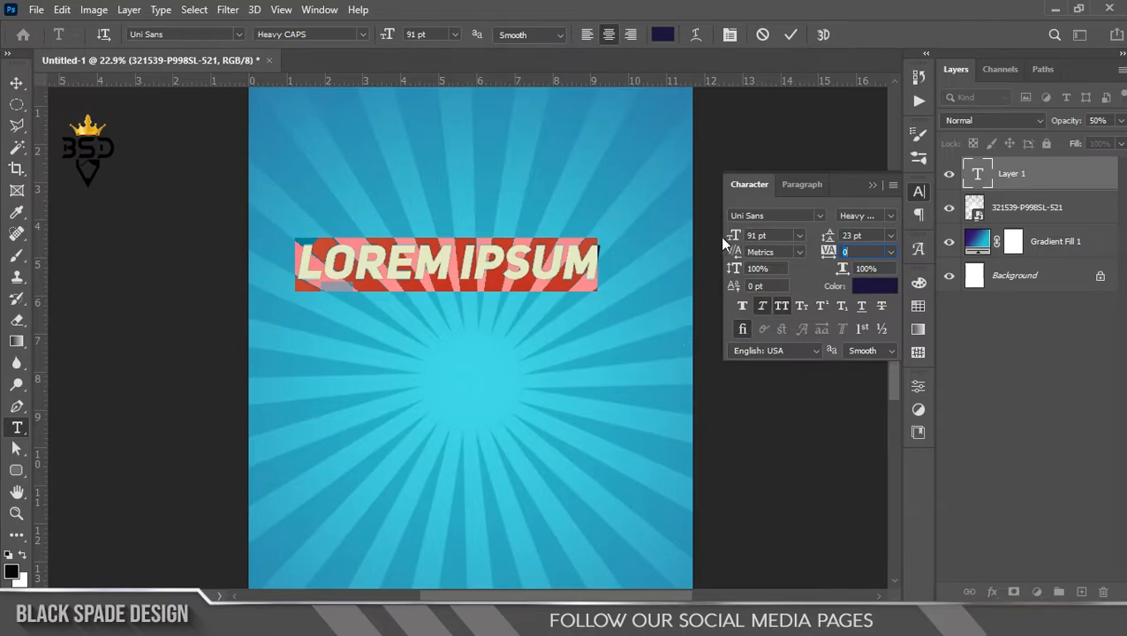
# Replace the placeholder text with MEGA
pyautogui.write('m')
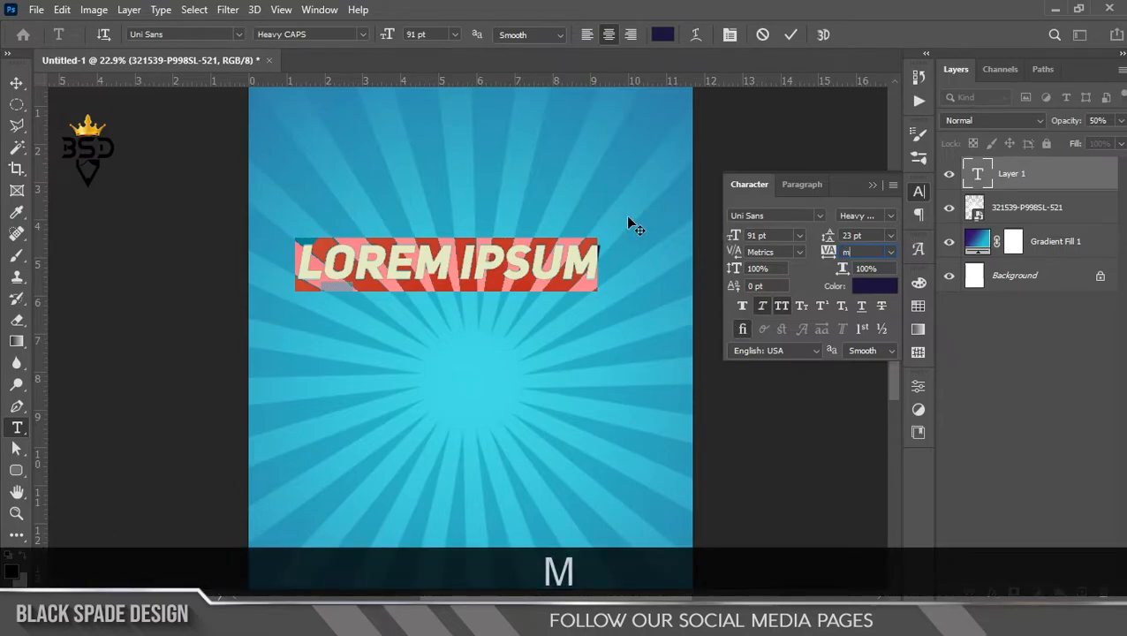
pyautogui.click(579, 251)
pyautogui.click(560, 245)
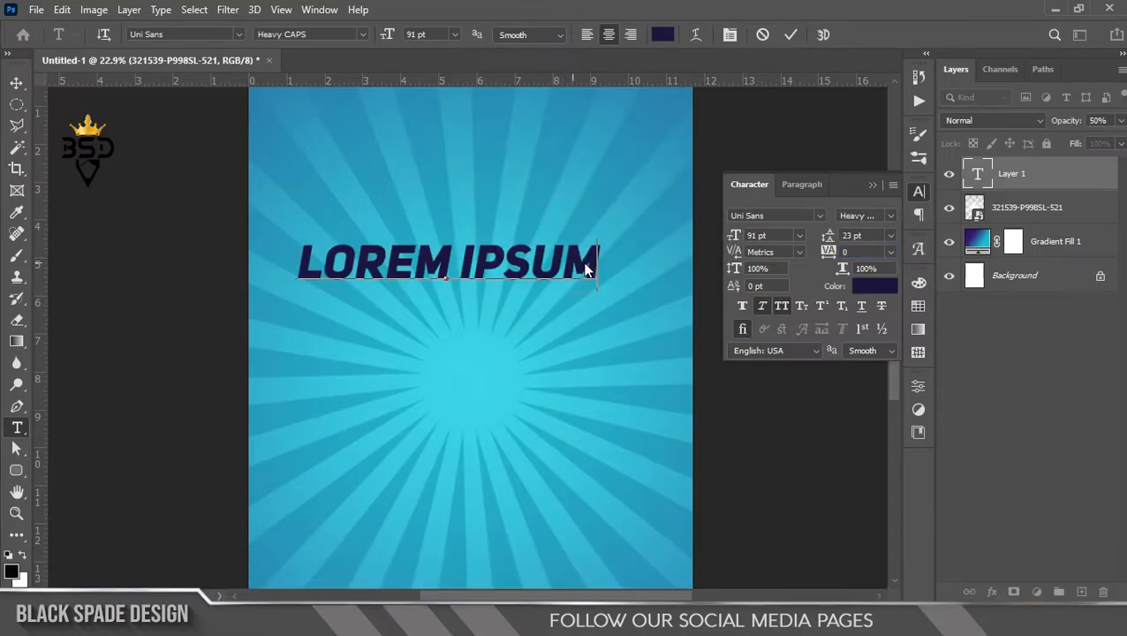
pyautogui.moveTo(597, 254); pyautogui.dragTo(252, 270)
pyautogui.write('MEGA')
# Set the MEGA text to 190 pt in white (ffffff)
pyautogui.hotkey('ctrl', 'a')
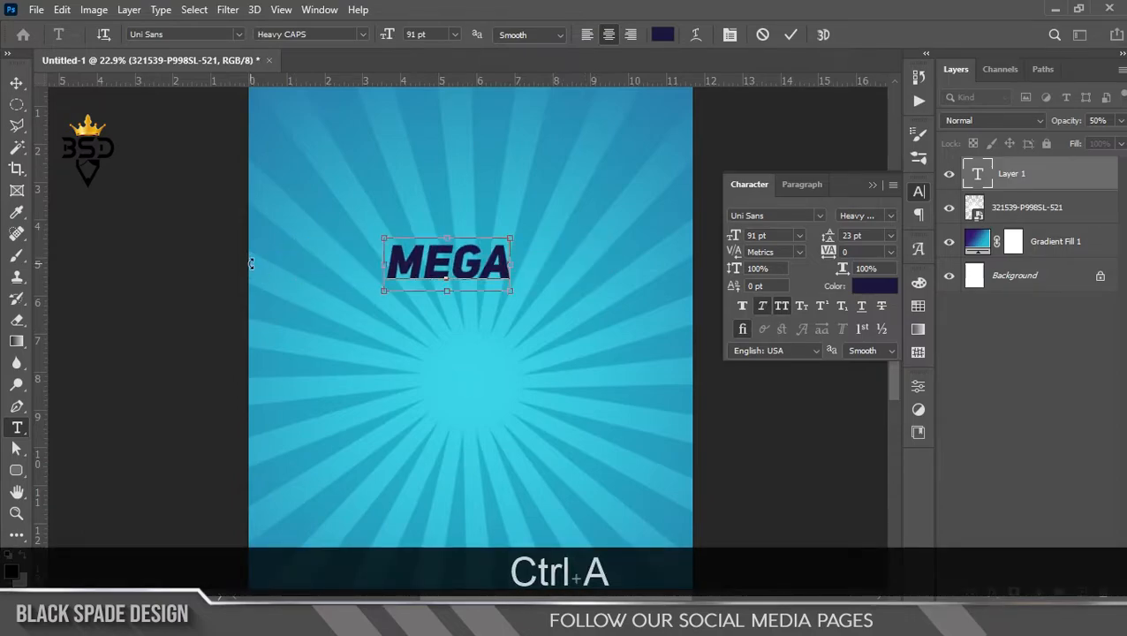
pyautogui.moveTo(737, 243); pyautogui.dragTo(823, 243)
pyautogui.click(874, 285)
pyautogui.moveTo(812, 284); pyautogui.dragTo(655, 81)
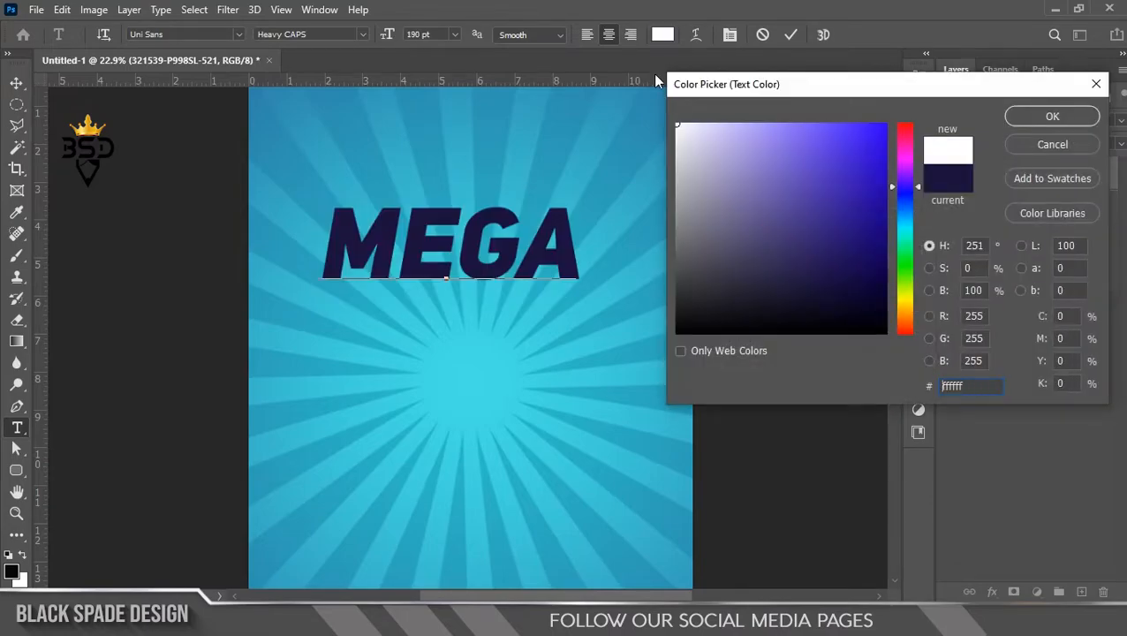
pyautogui.click(1012, 119)
pyautogui.click(791, 34)
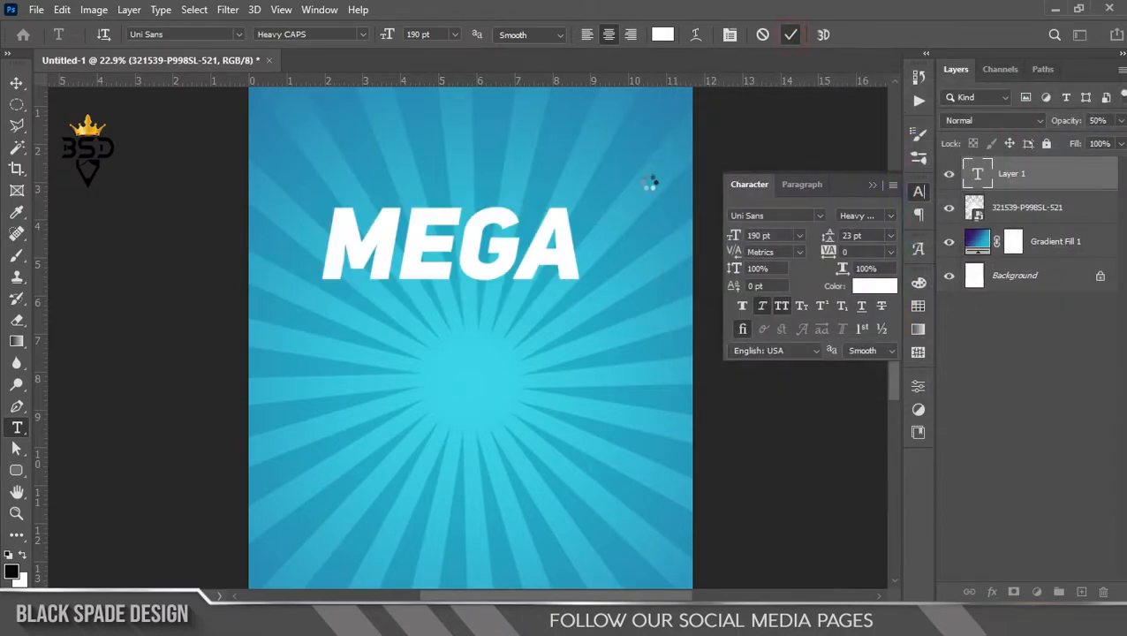
# Duplicate the MEGA text directly below the original and change the copy to read SALE
pyautogui.scroll(-1, 460, 281)
pyautogui.press('v')
pyautogui.moveTo(471, 228); pyautogui.dragTo(483, 343)
pyautogui.doubleClick(978, 176)
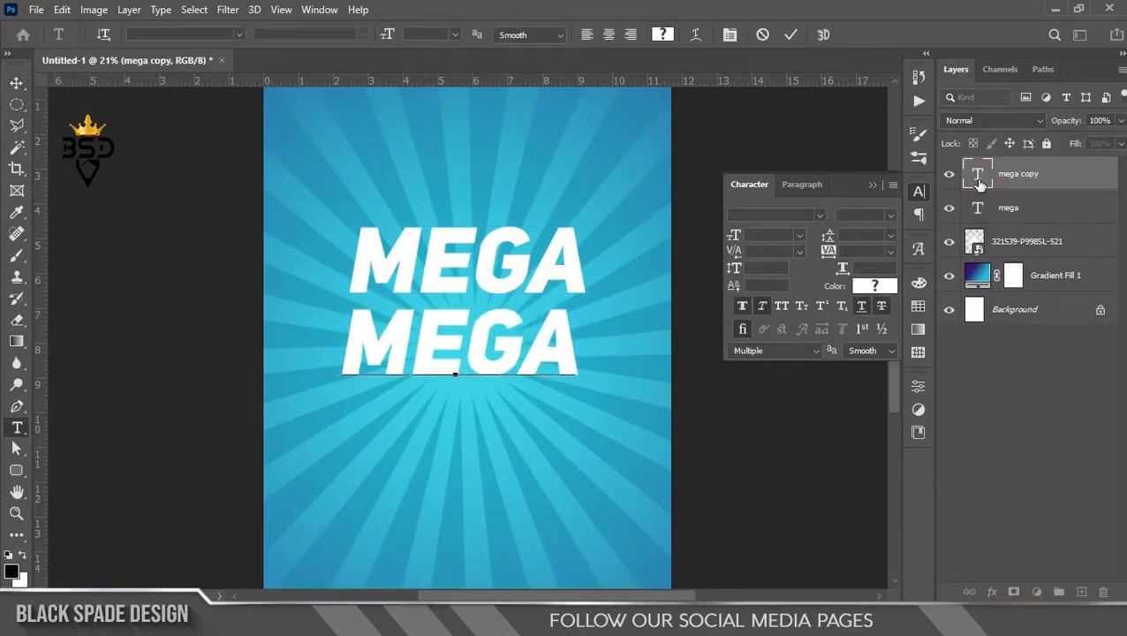
pyautogui.write('SALE')
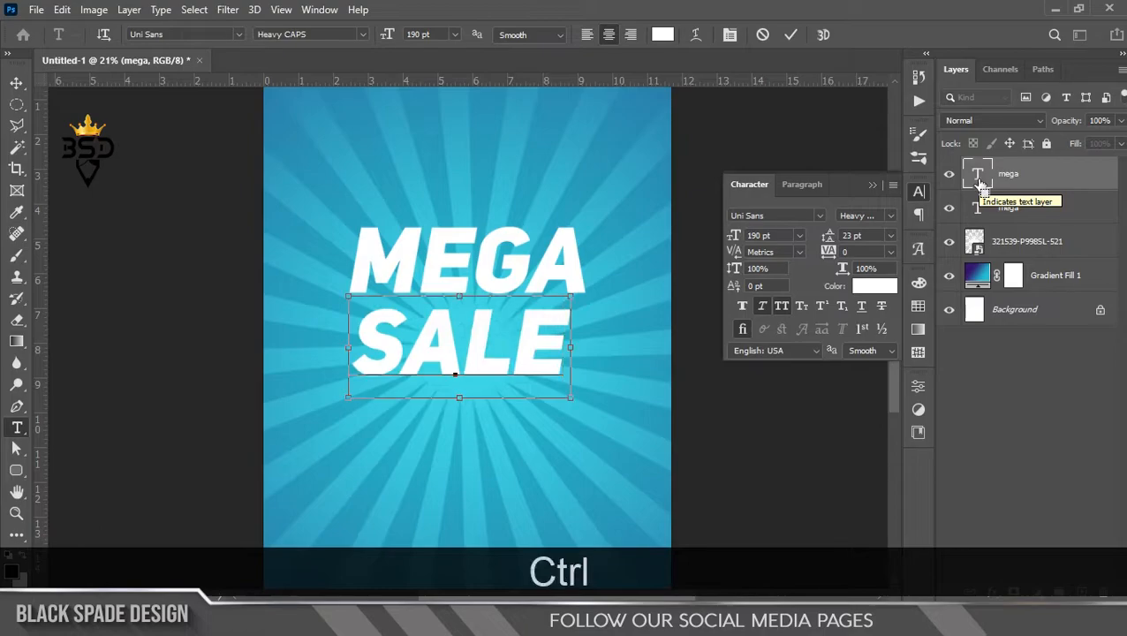
# Enlarge the SALE text to 224 pt
pyautogui.hotkey('ctrl', 'a')
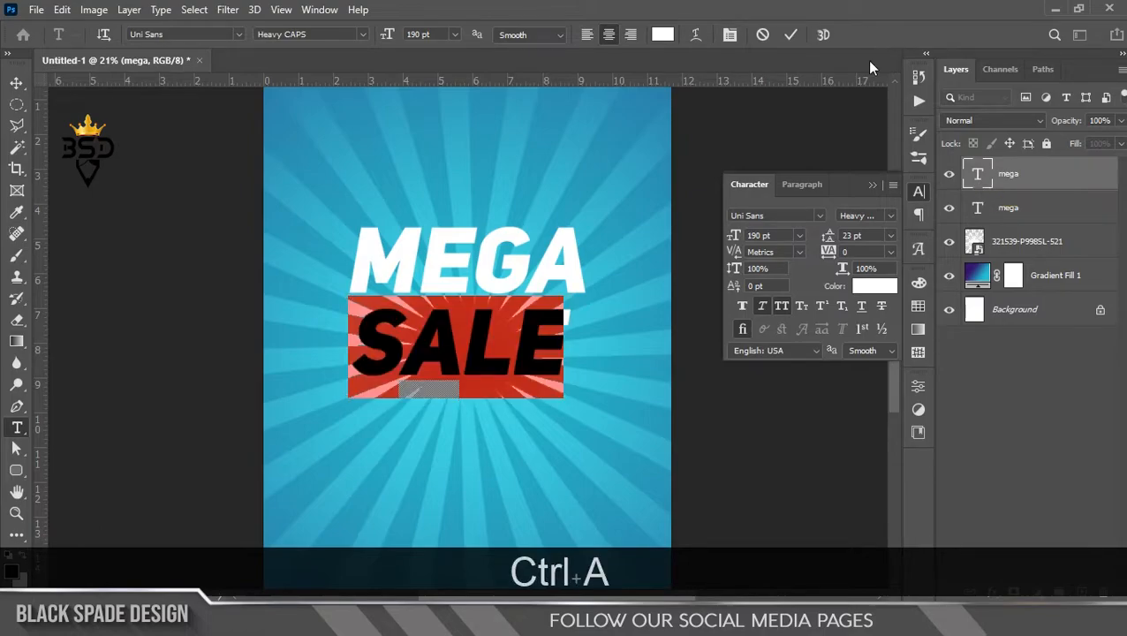
pyautogui.moveTo(735, 232); pyautogui.dragTo(765, 233)
pyautogui.click(790, 34)
# Nudge the SALE text slightly down to widen its gap below MEGA
pyautogui.press('v')
pyautogui.scroll(-2, 477, 277)
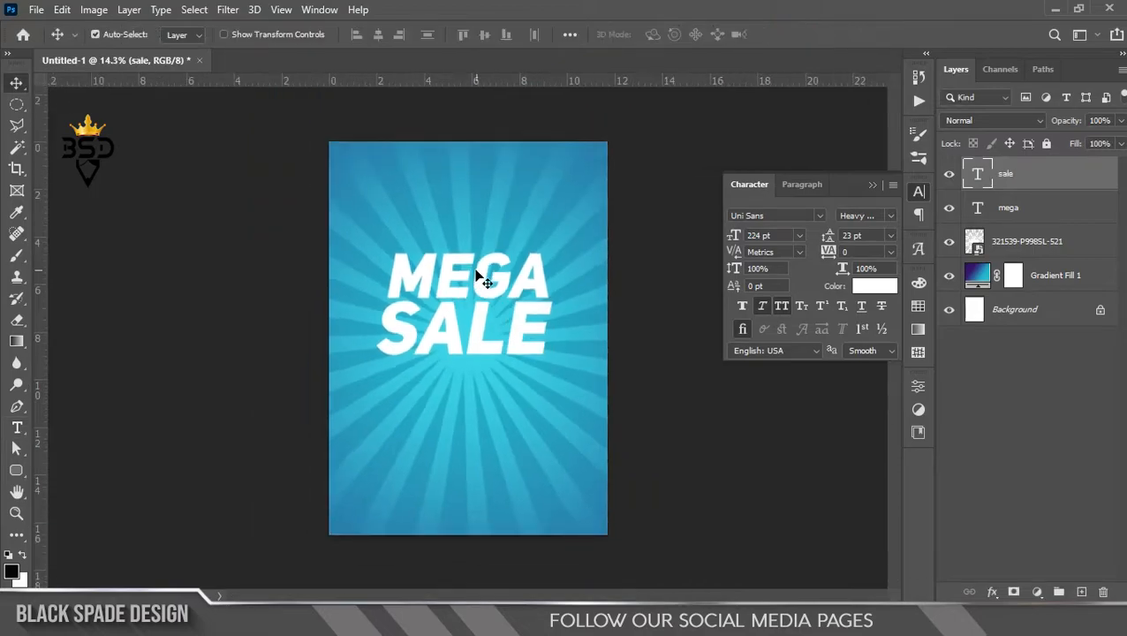
pyautogui.scroll(3, 478, 277)
pyautogui.press('Down')
pyautogui.press('Down')
pyautogui.press('Down')
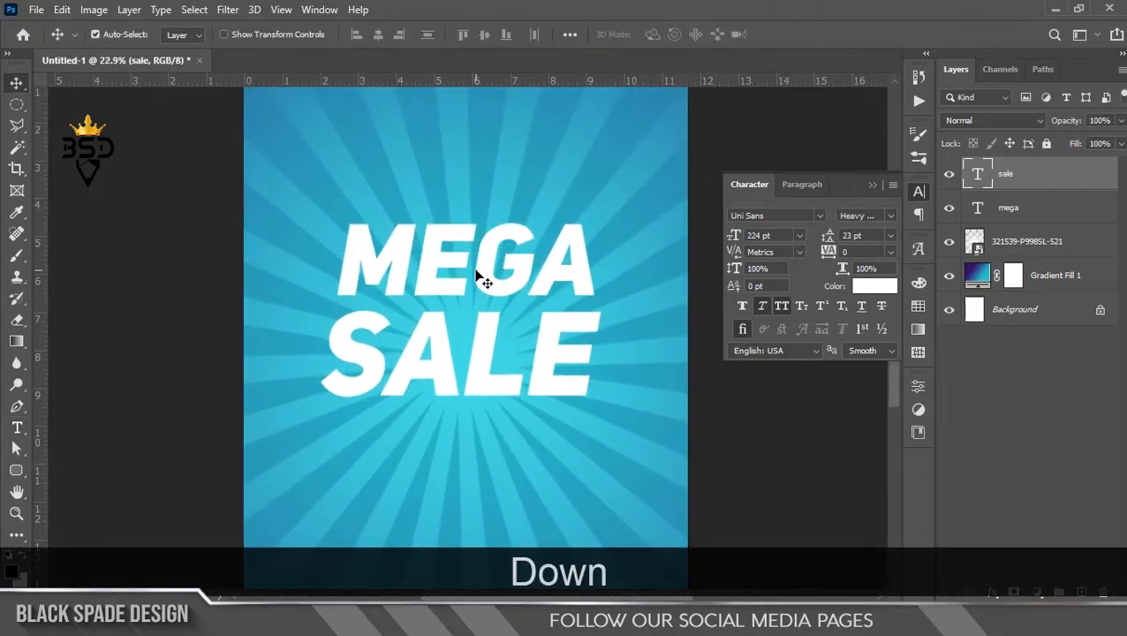
# Add a gradient overlay and a stroke to the SALE layer, with the stroke positioned outside
pyautogui.scroll(-1, 464, 274)
pyautogui.scroll(3, 478, 309)
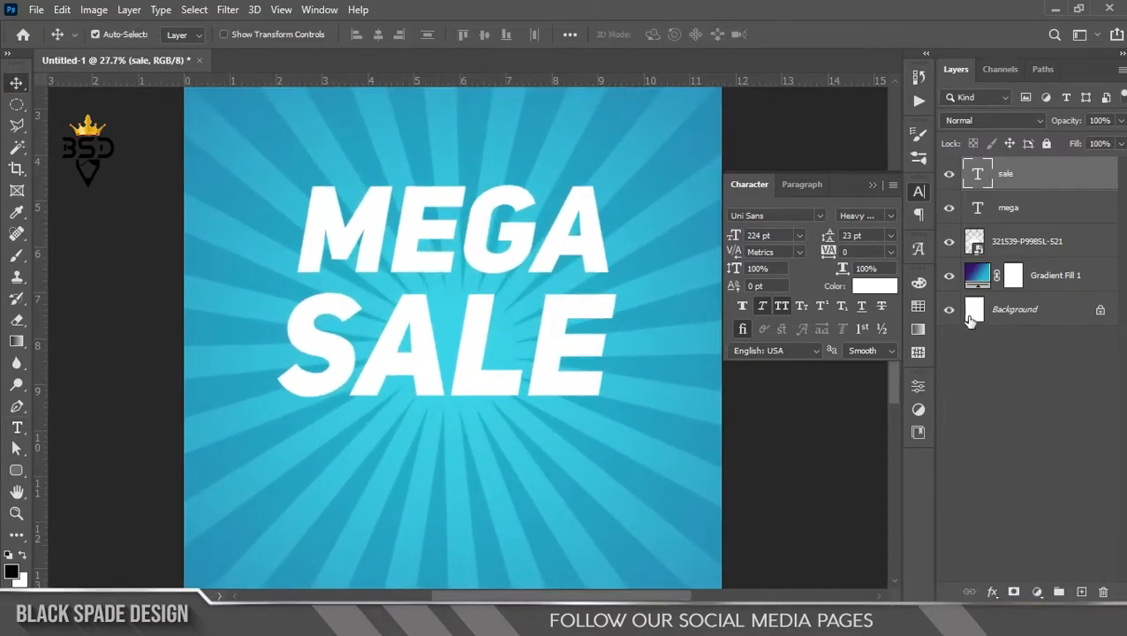
pyautogui.click(990, 590)
pyautogui.click(1024, 536)
pyautogui.click(538, 338)
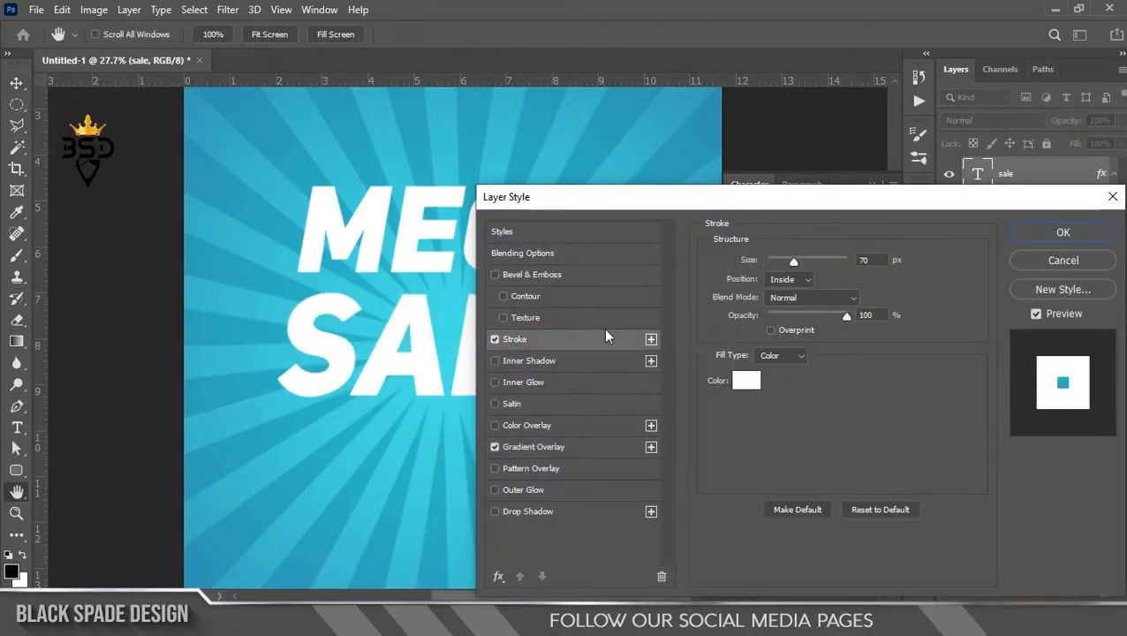
pyautogui.click(794, 281)
pyautogui.click(782, 291)
# Fill the SALE text's stroke with the Blue_27 gradient preset and set the stroke size to 60 px
pyautogui.click(791, 355)
pyautogui.click(771, 382)
pyautogui.click(775, 379)
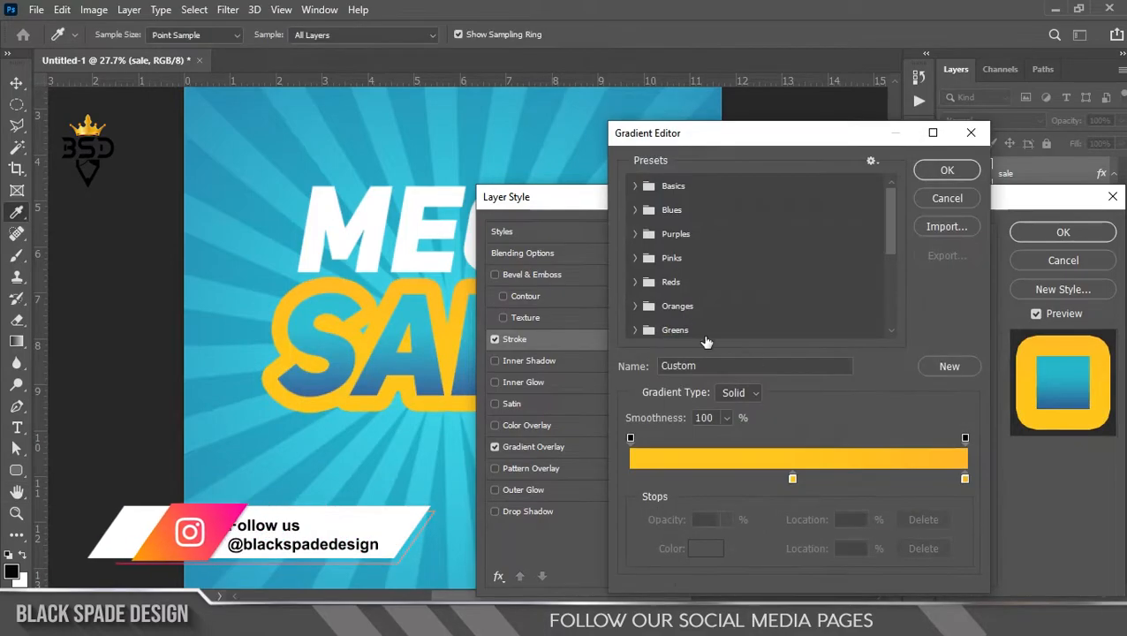
pyautogui.scroll(-5, 702, 327)
pyautogui.click(702, 327)
pyautogui.click(825, 328)
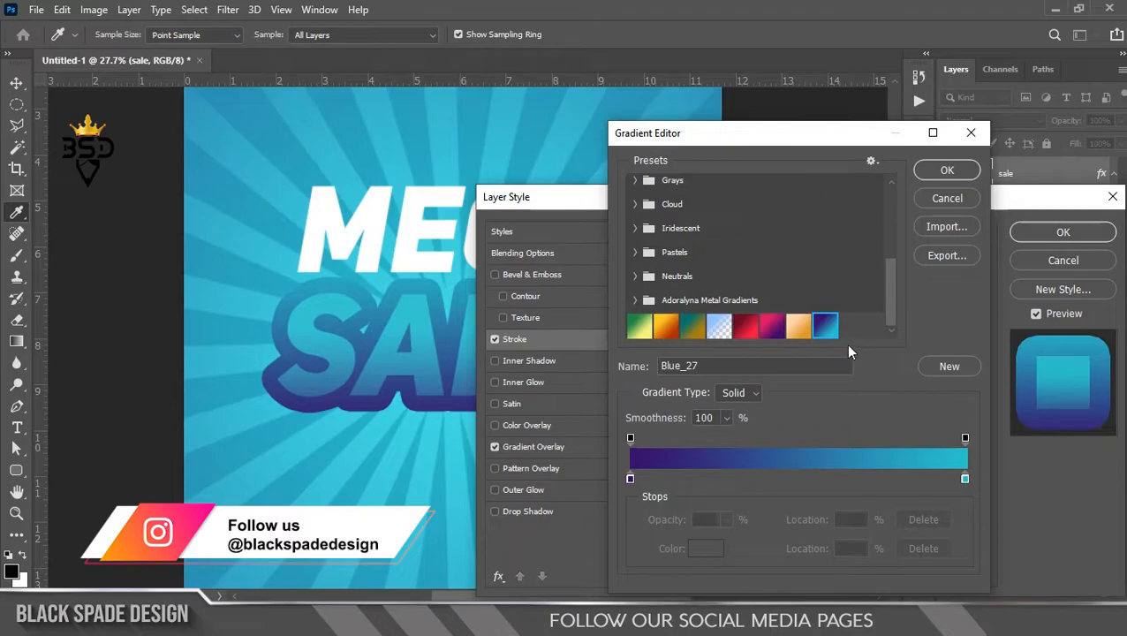
pyautogui.click(940, 171)
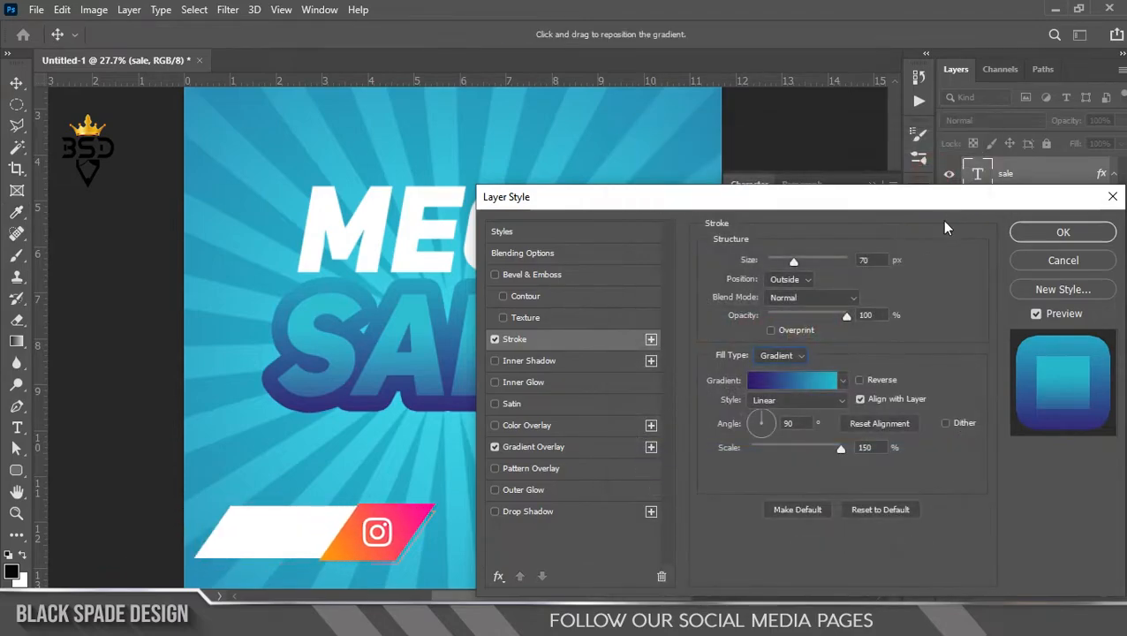
pyautogui.click(875, 260)
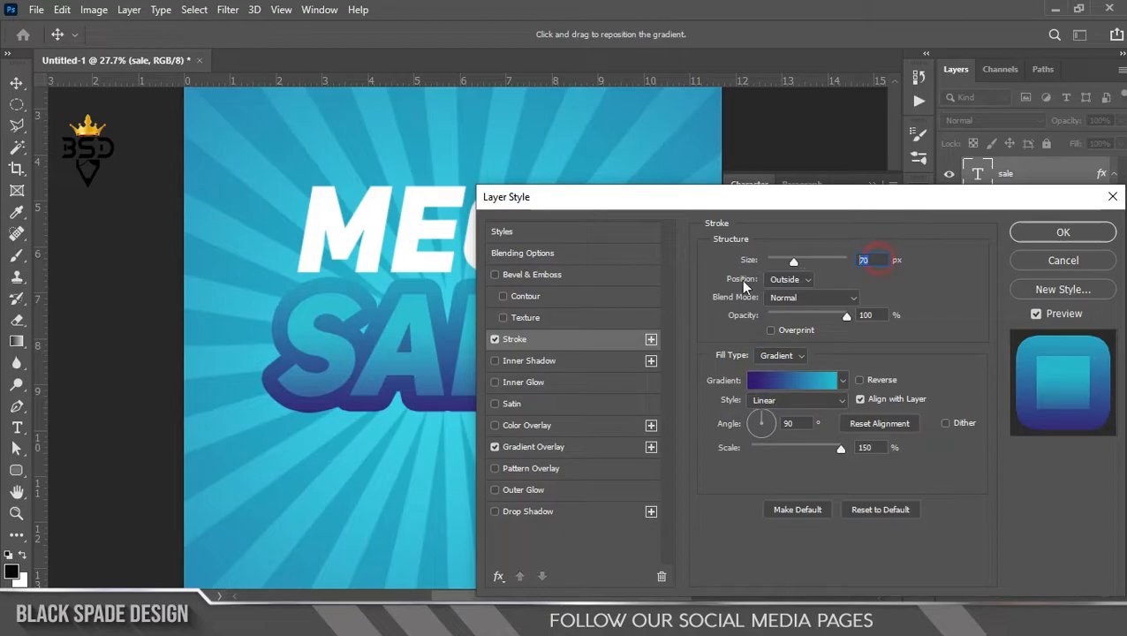
pyautogui.write('60')
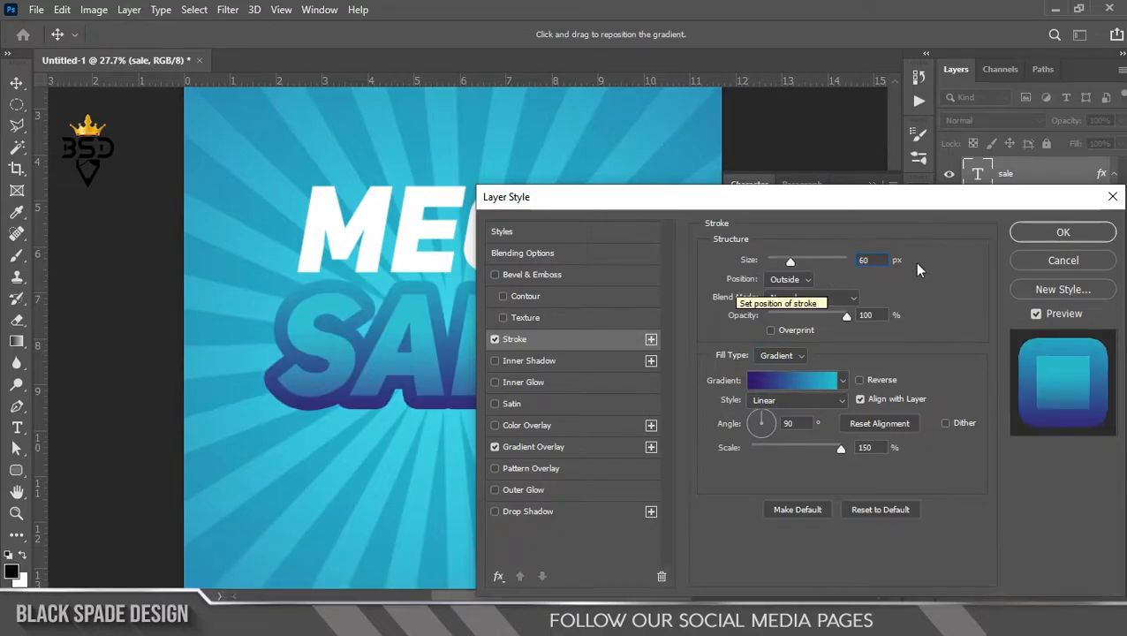
pyautogui.click(1027, 235)
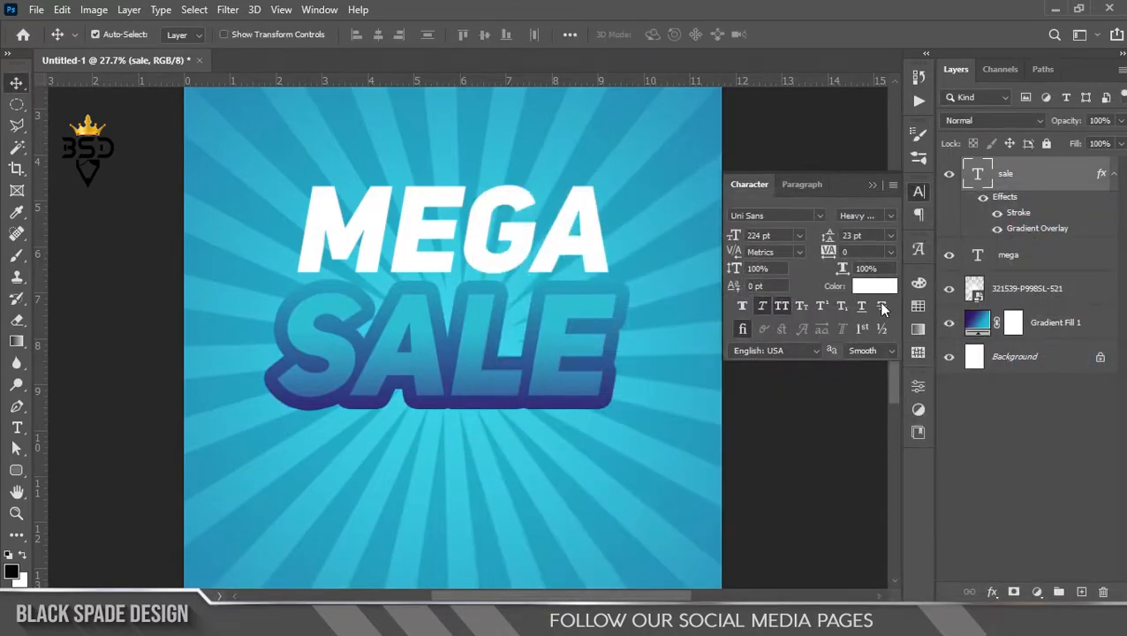
# Add a gradient overlay and an outside gradient stroke of 40 px to the MEGA text layer
pyautogui.scroll(-1, 454, 234)
pyautogui.scroll(3, 454, 233)
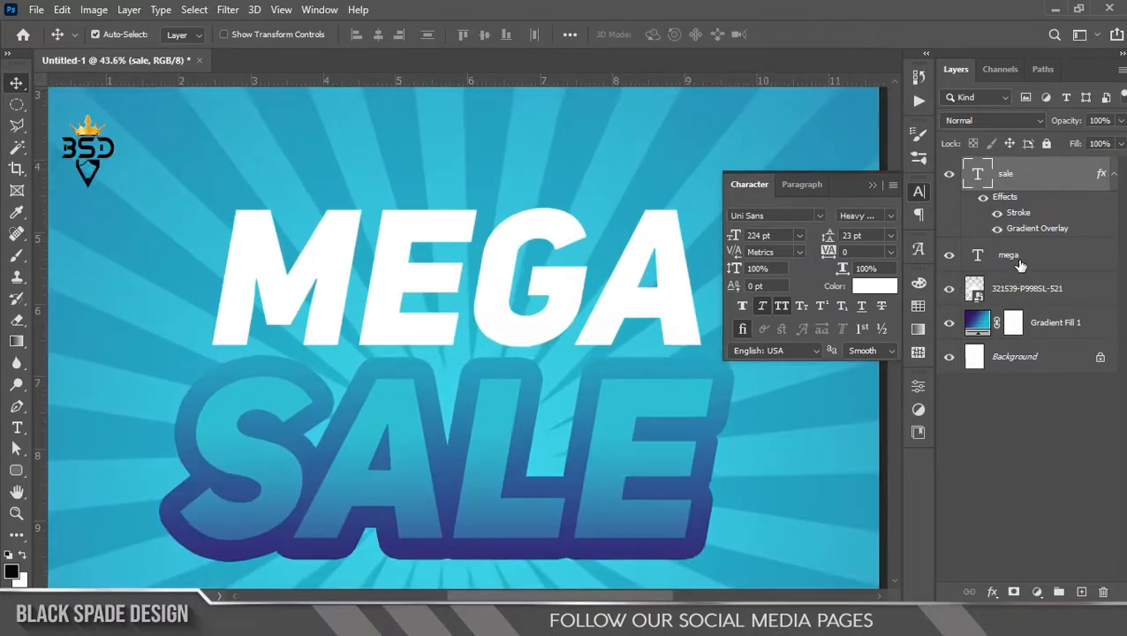
pyautogui.click(1015, 258)
pyautogui.click(991, 593)
pyautogui.click(1022, 539)
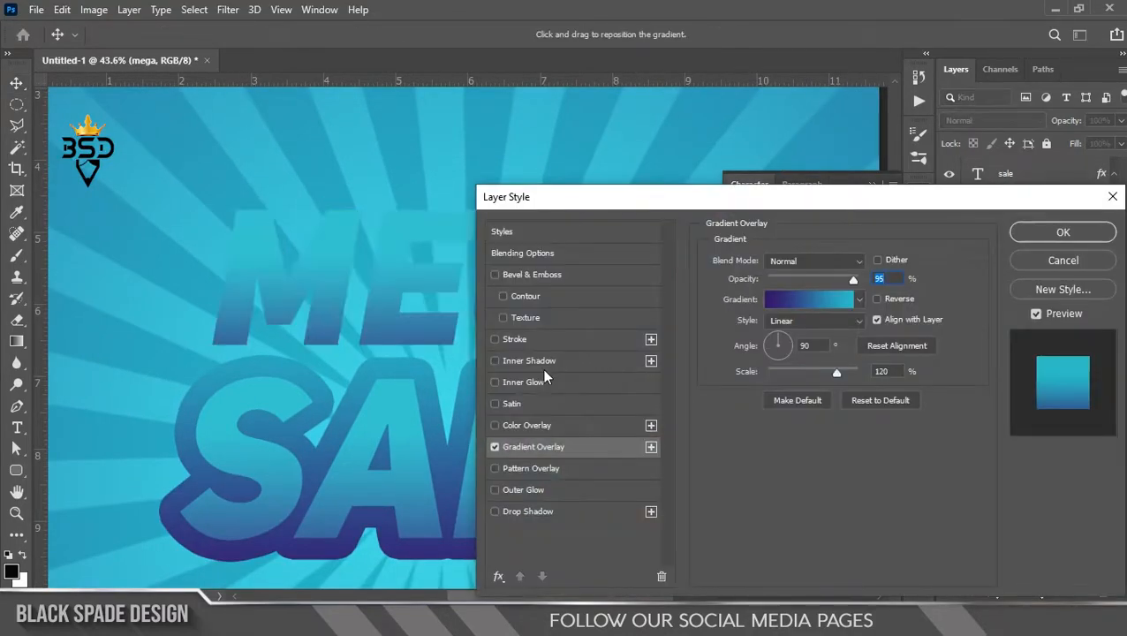
pyautogui.click(522, 340)
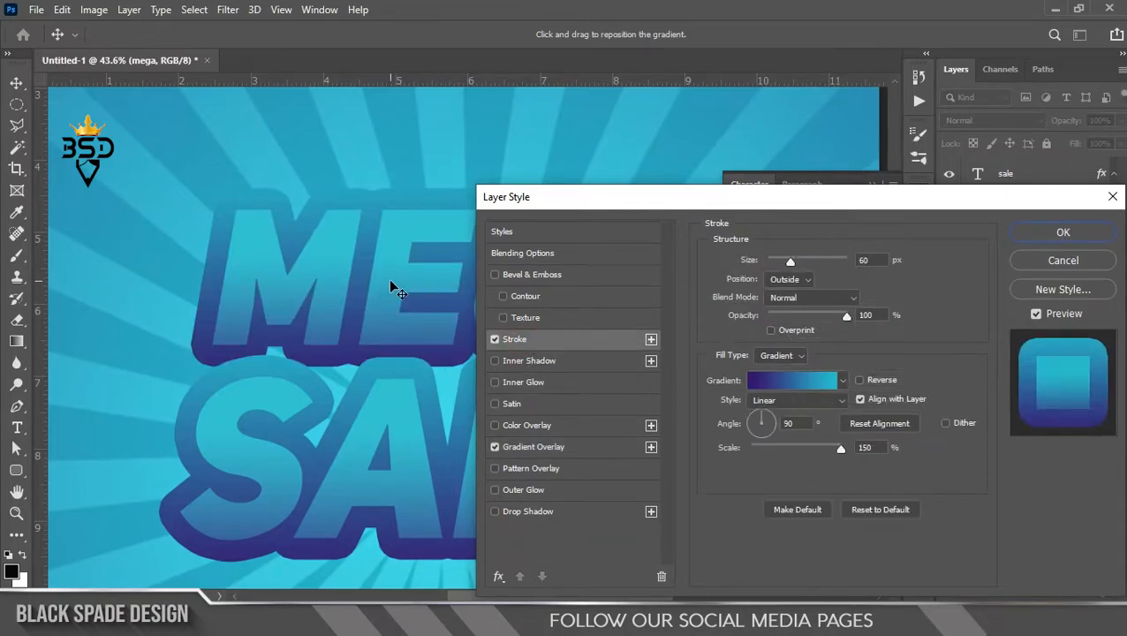
pyautogui.scroll(5, 393, 287)
pyautogui.moveTo(786, 263); pyautogui.dragTo(784, 262)
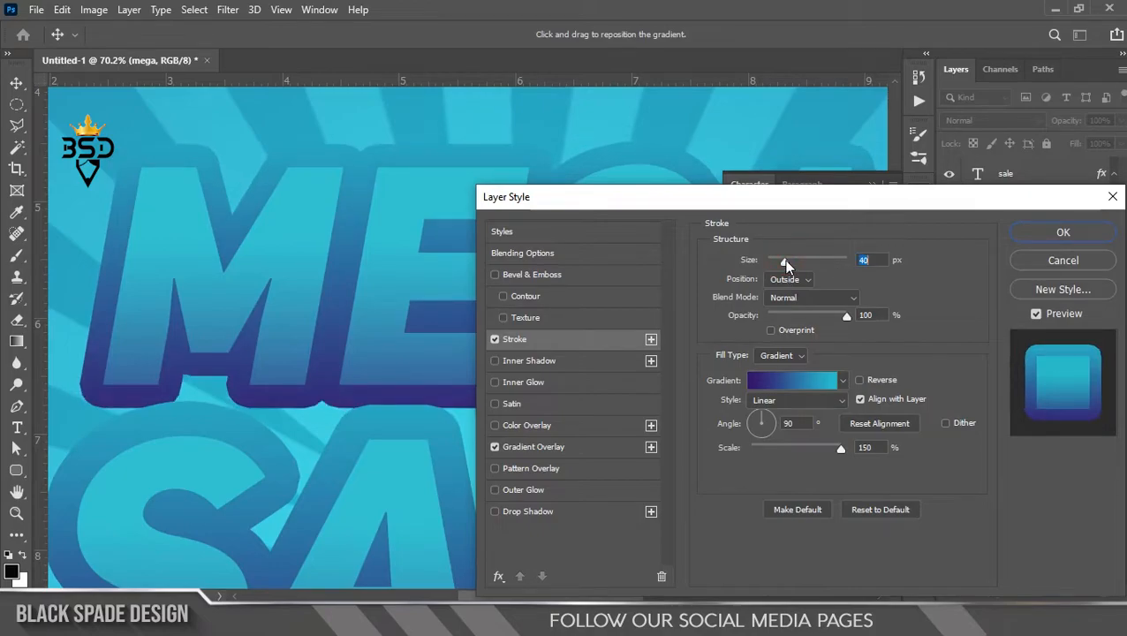
pyautogui.click(1033, 234)
# Set the SALE text's stroke size to 40 px
pyautogui.scroll(-8, 444, 409)
pyautogui.rightClick(446, 413)
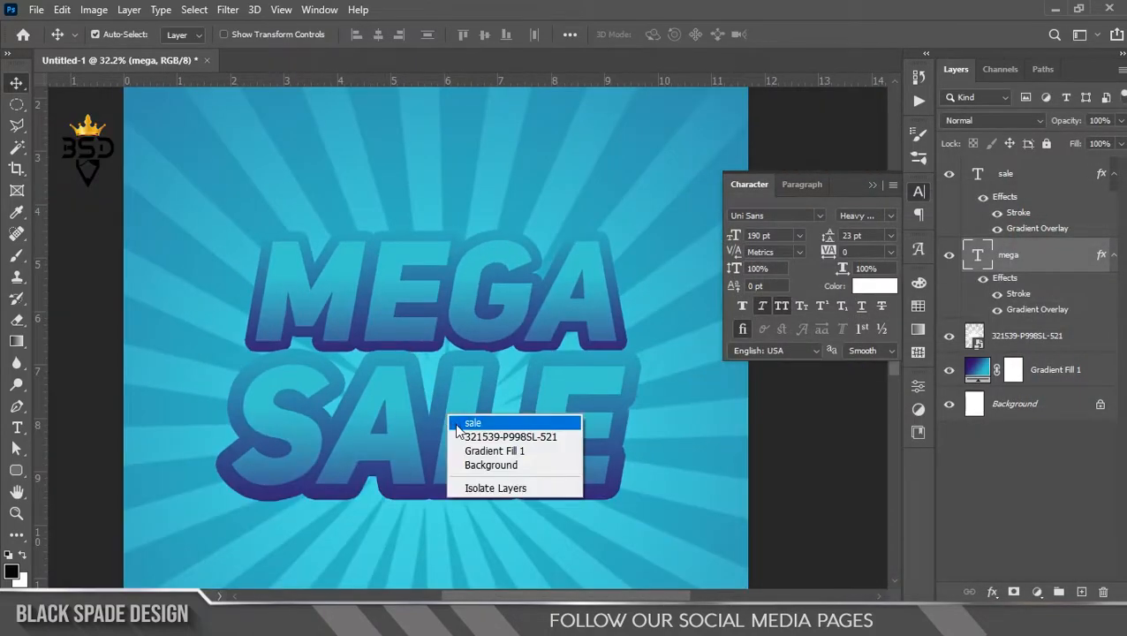
pyautogui.click(456, 425)
pyautogui.doubleClick(1020, 213)
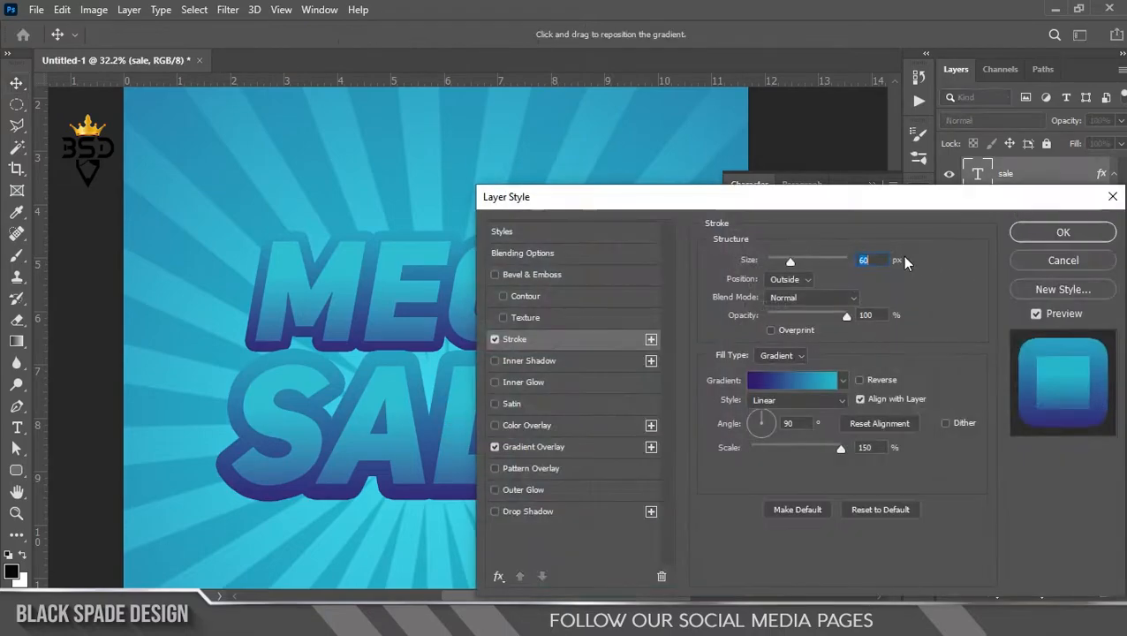
pyautogui.write('40')
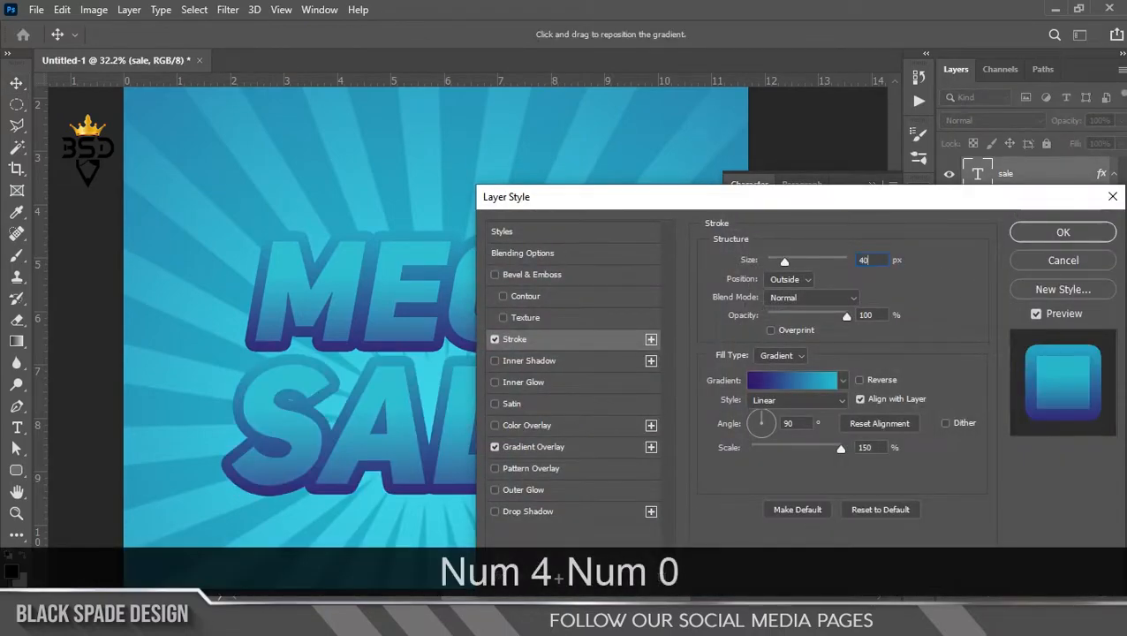
pyautogui.click(1078, 235)
# Nudge the SALE text slightly down to adjust its spacing below MEGA
pyautogui.press('Up')
pyautogui.press('Down')
pyautogui.press('Down')
pyautogui.press('Down')
pyautogui.press('Down')
pyautogui.press('Down')
pyautogui.press('Down')
pyautogui.press('Down')
pyautogui.press('Down')
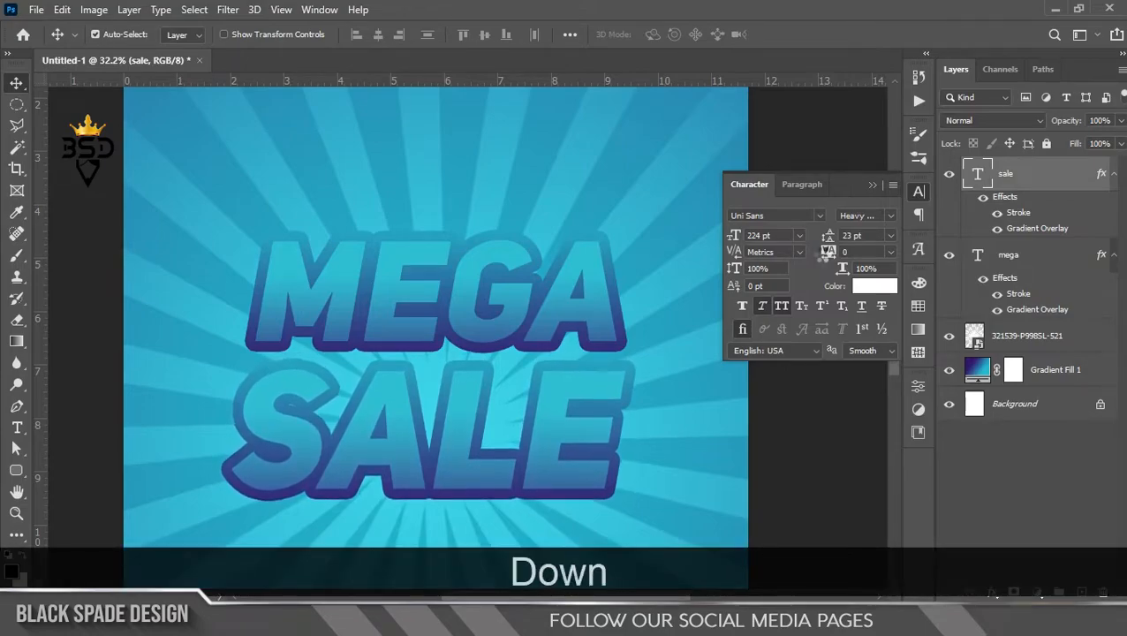
pyautogui.press('Down')
pyautogui.press('Down')
pyautogui.press('Down')
pyautogui.press('Up')
pyautogui.press('Up')
pyautogui.press('Up')
pyautogui.press('Up')
pyautogui.press('Up')
# Scale the MEGA and SALE text layers together about their centre to about 109%
pyautogui.click(516, 303)
pyautogui.scroll(-2, 517, 303)
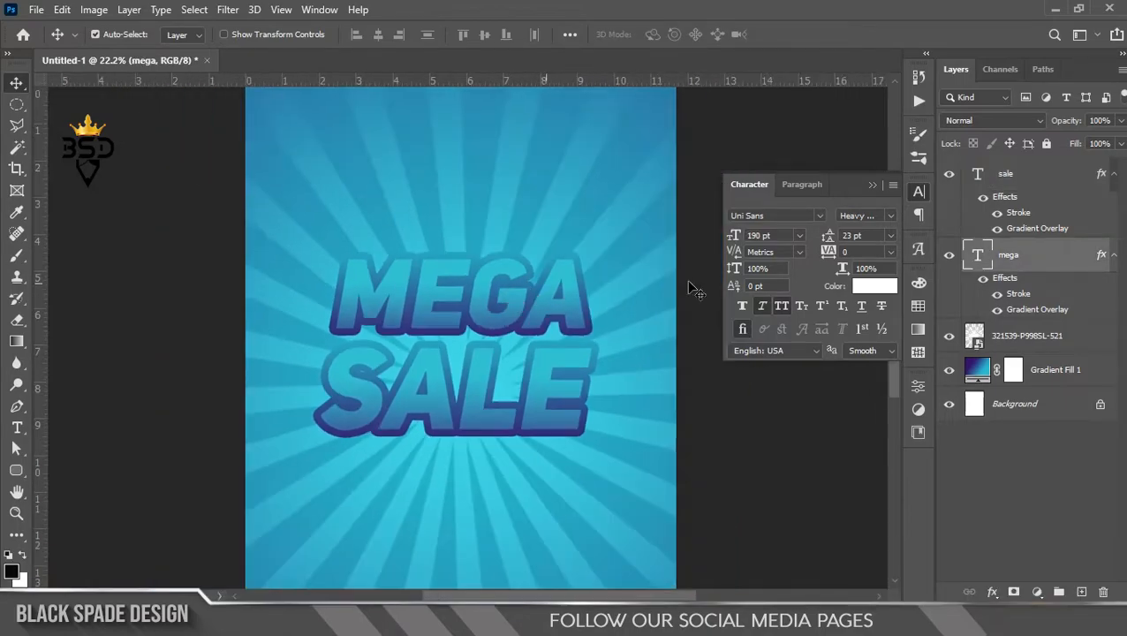
pyautogui.keyDown('ctrl'); pyautogui.click(1011, 181); pyautogui.keyUp('ctrl')
pyautogui.hotkey('ctrl', 't')
pyautogui.moveTo(590, 258); pyautogui.dragTo(605, 250)
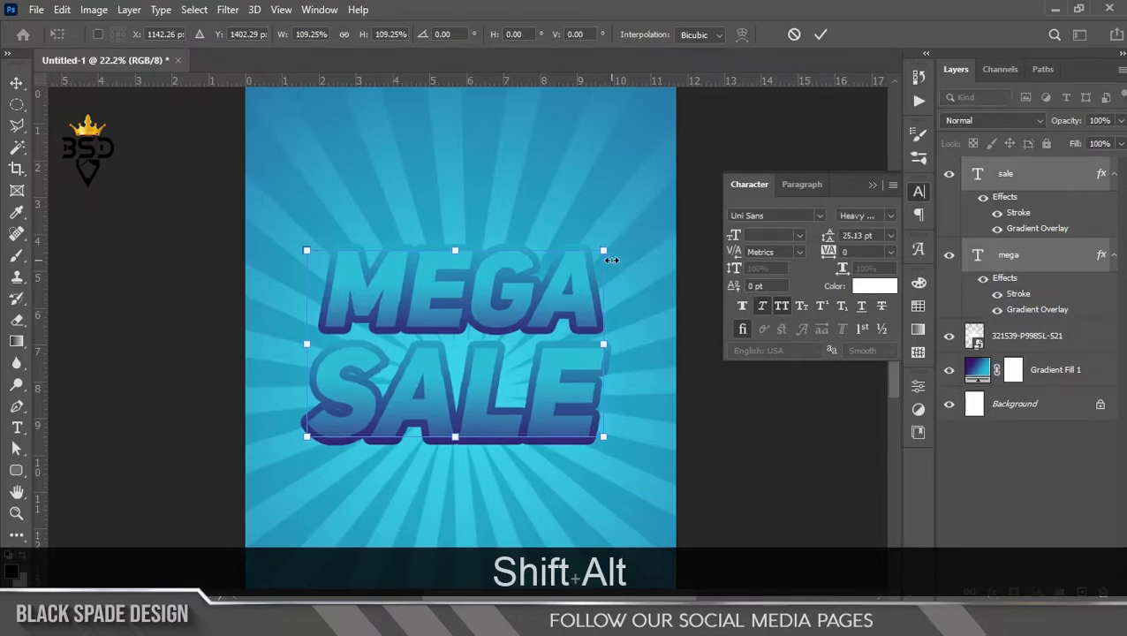
pyautogui.press('Return')
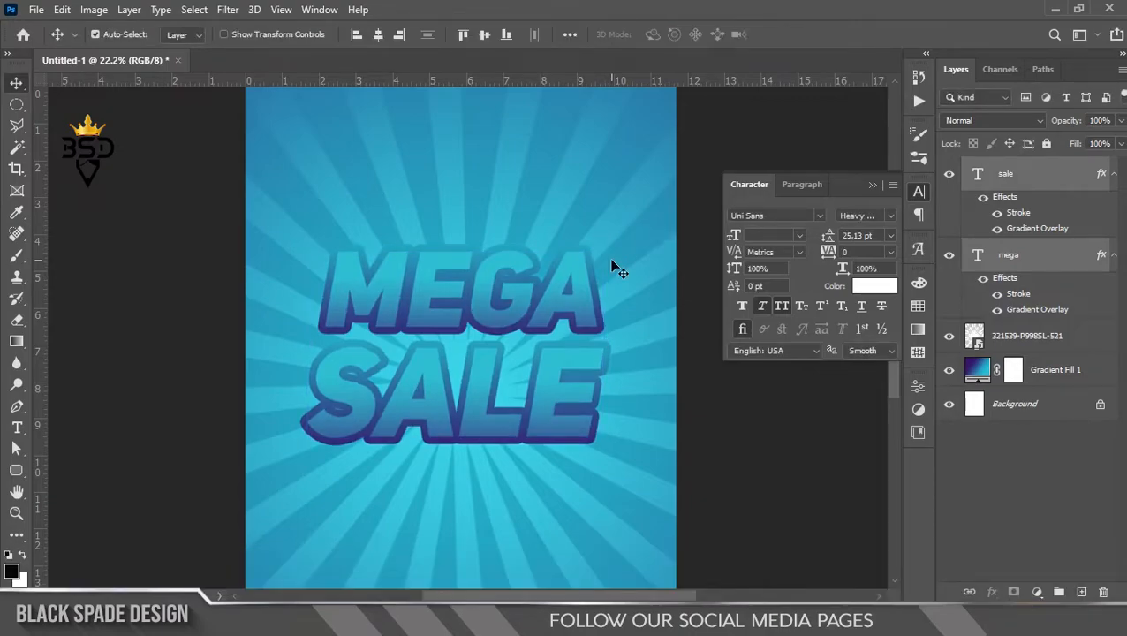
# Duplicate the MEGA and SALE text layers and hide the stroke effect on the SALE copy
pyautogui.hotkey('ctrl', 'j')
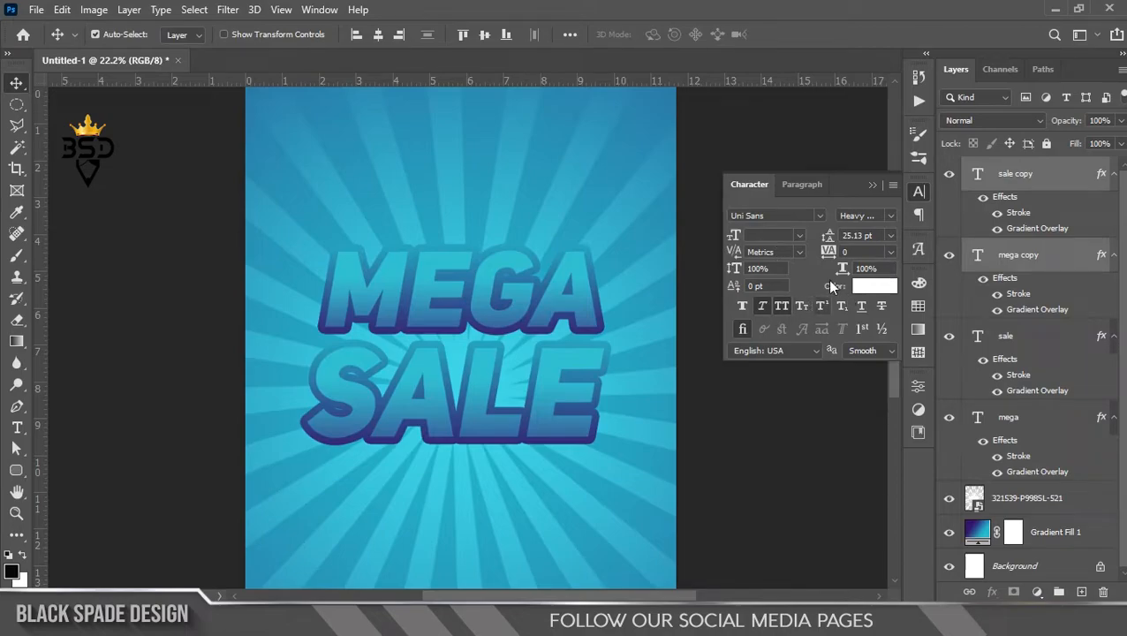
pyautogui.click(997, 229)
pyautogui.click(998, 229)
# Apply a yellow-to-orange preset from the Oranges group to the SALE copy's gradient overlay, moving the yellow stop to 38%
pyautogui.doubleClick(1014, 229)
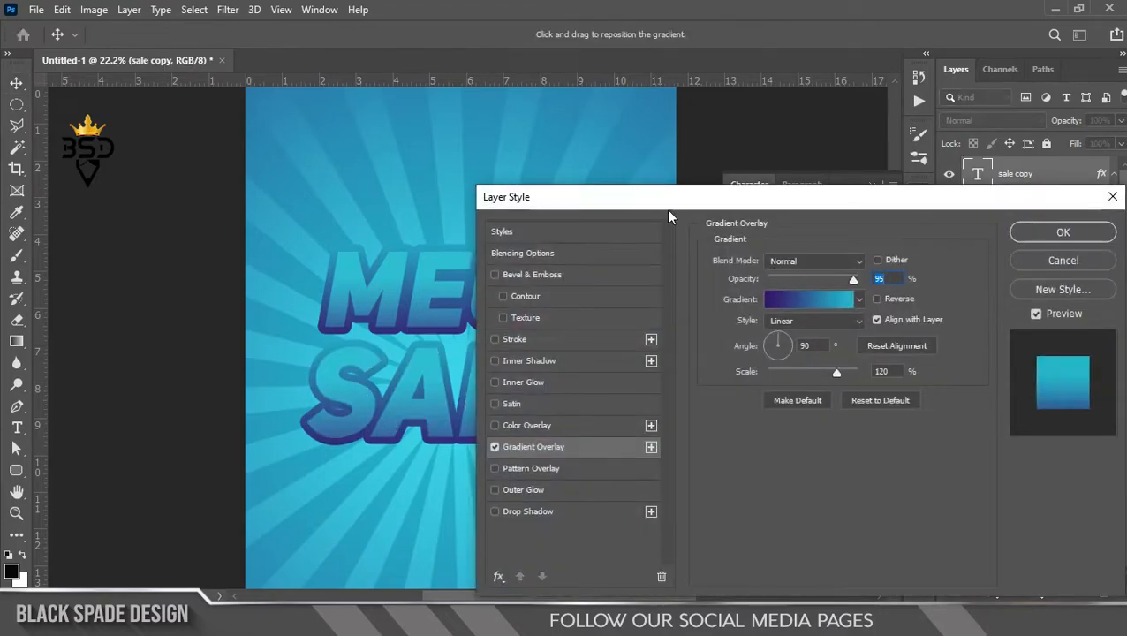
pyautogui.moveTo(666, 206); pyautogui.dragTo(913, 177)
pyautogui.click(1060, 281)
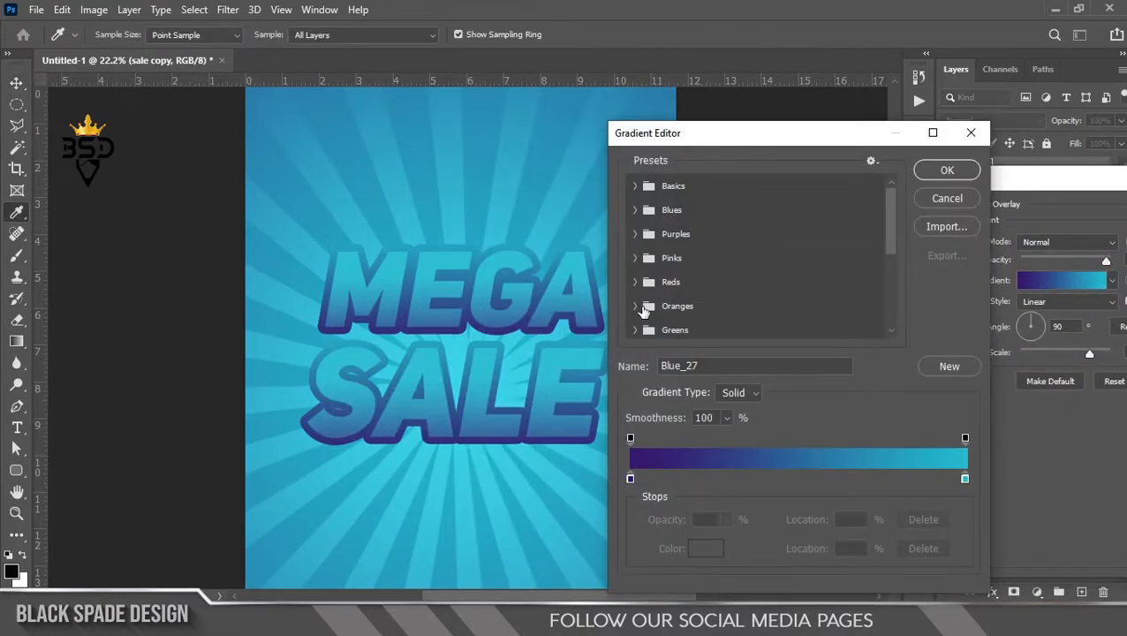
pyautogui.click(644, 309)
pyautogui.scroll(-1, 779, 302)
pyautogui.click(658, 288)
pyautogui.click(770, 266)
pyautogui.moveTo(629, 477); pyautogui.dragTo(755, 478)
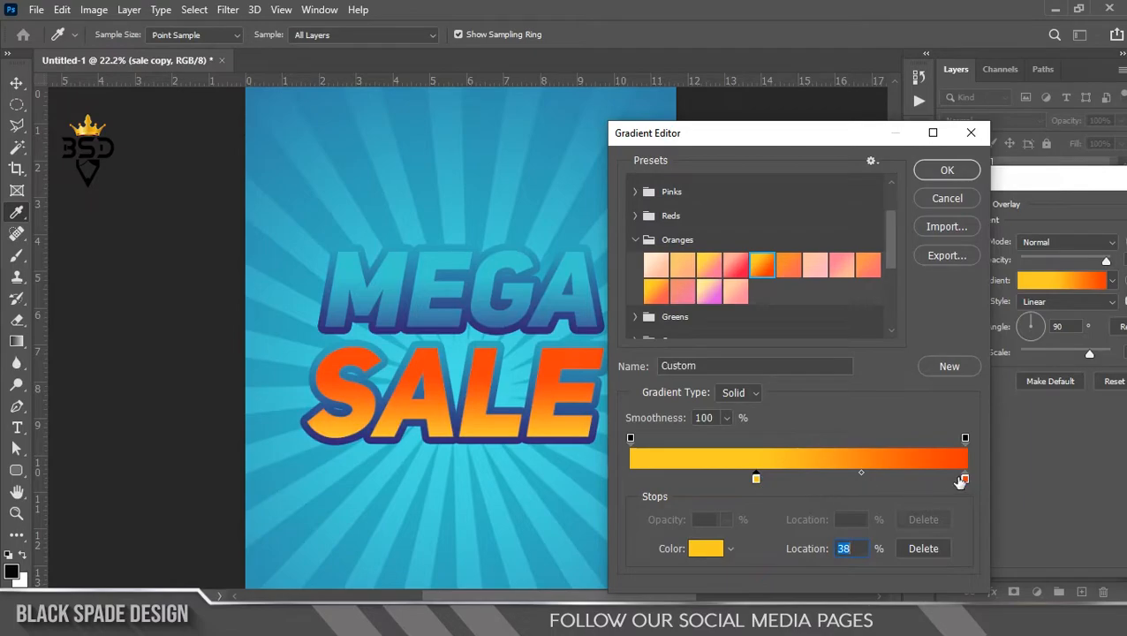
# Recolour the gradient's 100% stop to yellow f1de0c and apply the overlay to the SALE copy
pyautogui.click(964, 478)
pyautogui.click(705, 548)
pyautogui.click(489, 426)
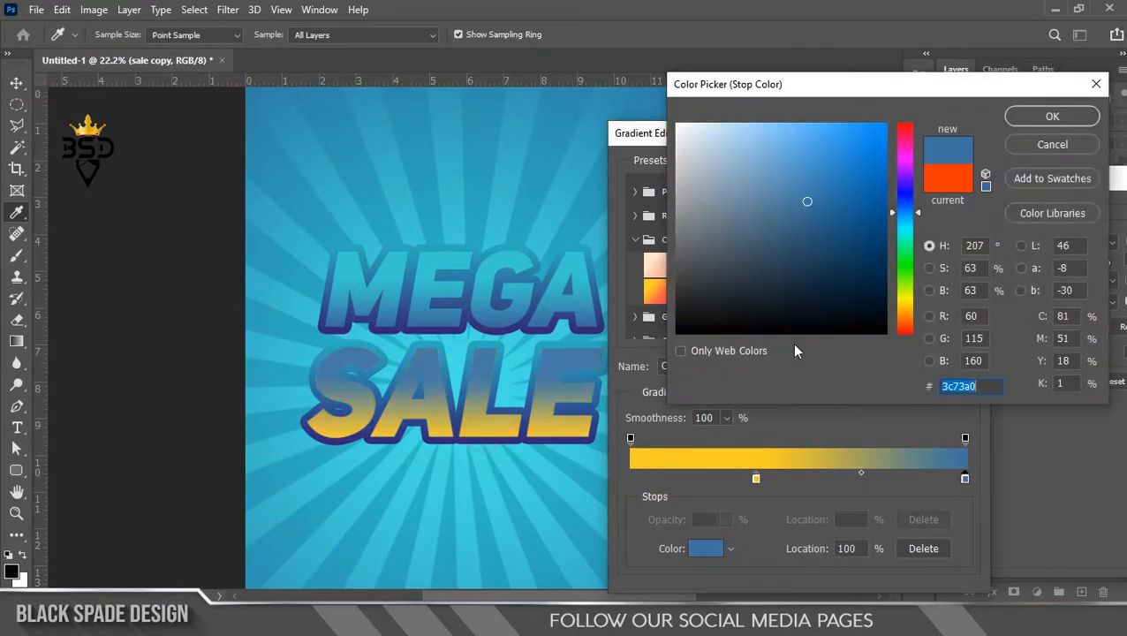
pyautogui.click(902, 296)
pyautogui.moveTo(842, 193); pyautogui.dragTo(863, 139)
pyautogui.click(906, 300)
pyautogui.click(875, 134)
pyautogui.click(916, 305)
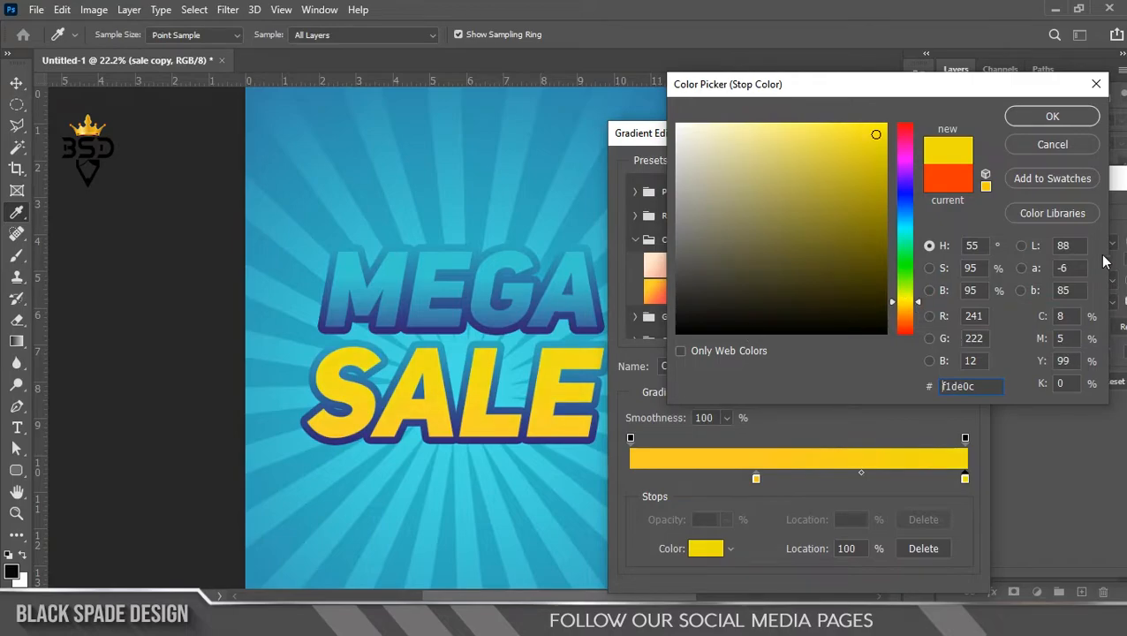
pyautogui.click(1051, 117)
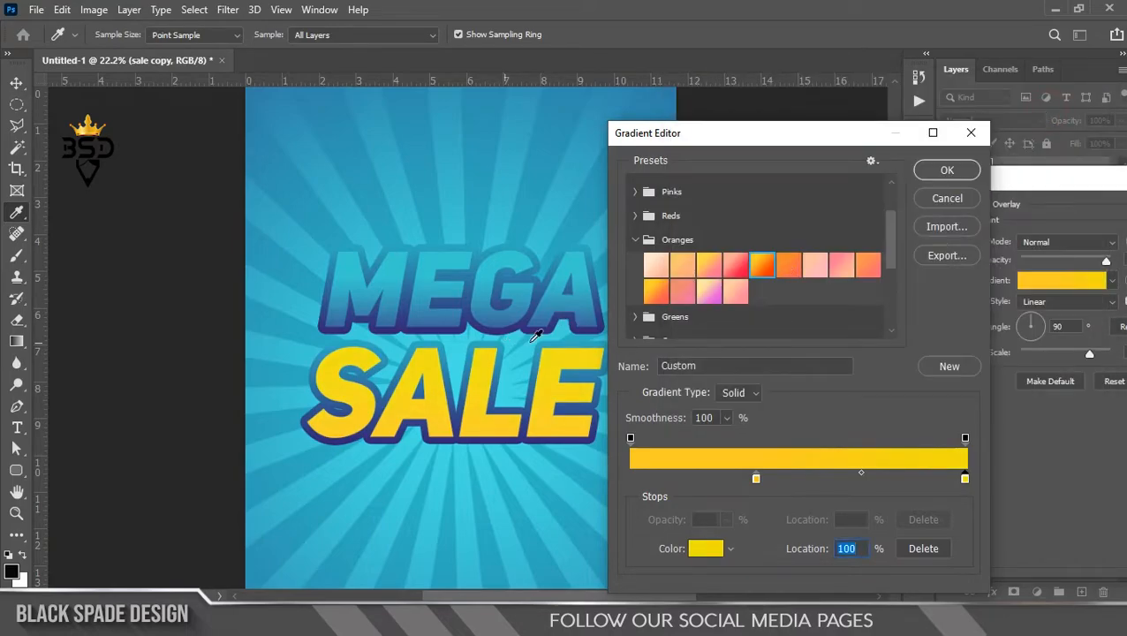
pyautogui.click(938, 172)
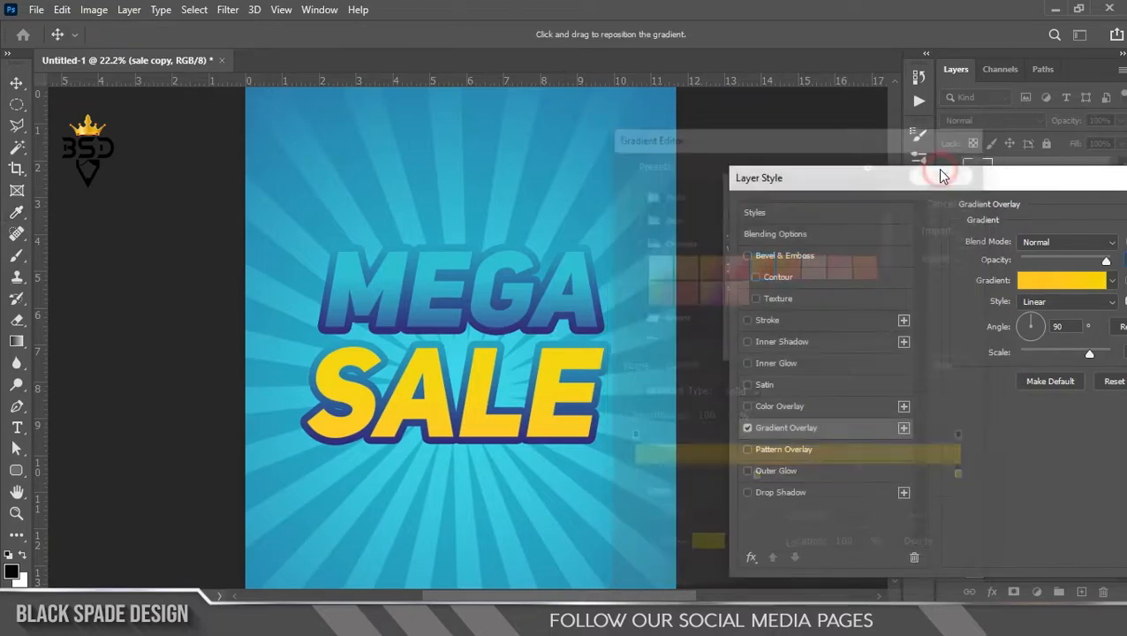
pyautogui.moveTo(1051, 181); pyautogui.dragTo(817, 197)
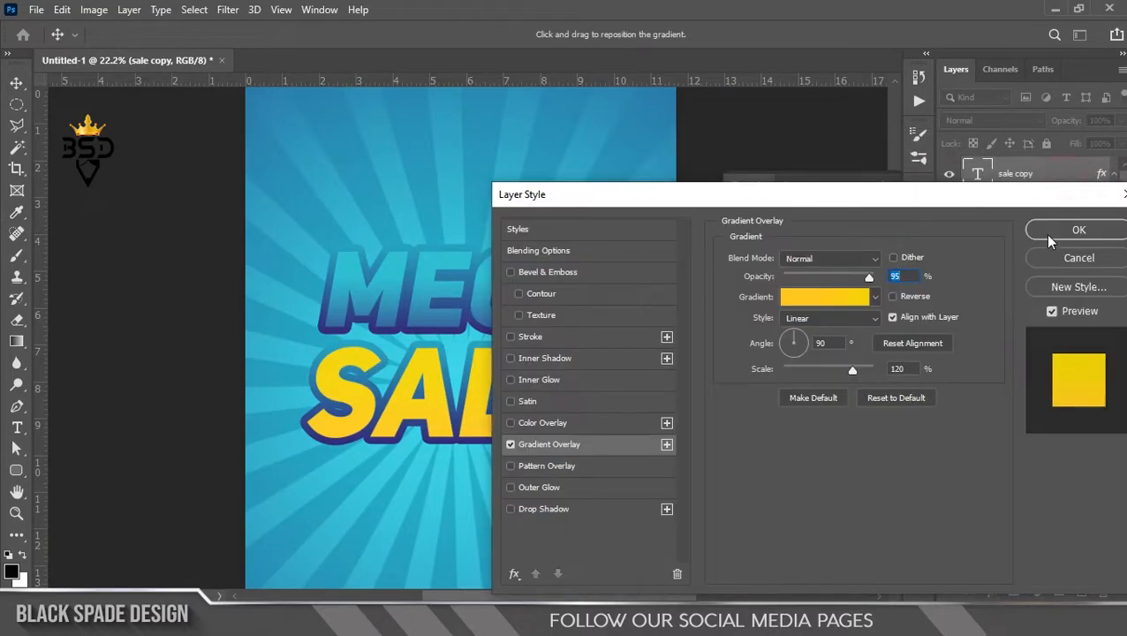
pyautogui.click(1044, 228)
# Hide the stroke and gradient overlay effects on the MEGA copy to leave plain white lettering
pyautogui.scroll(-2, 499, 300)
pyautogui.scroll(3, 499, 300)
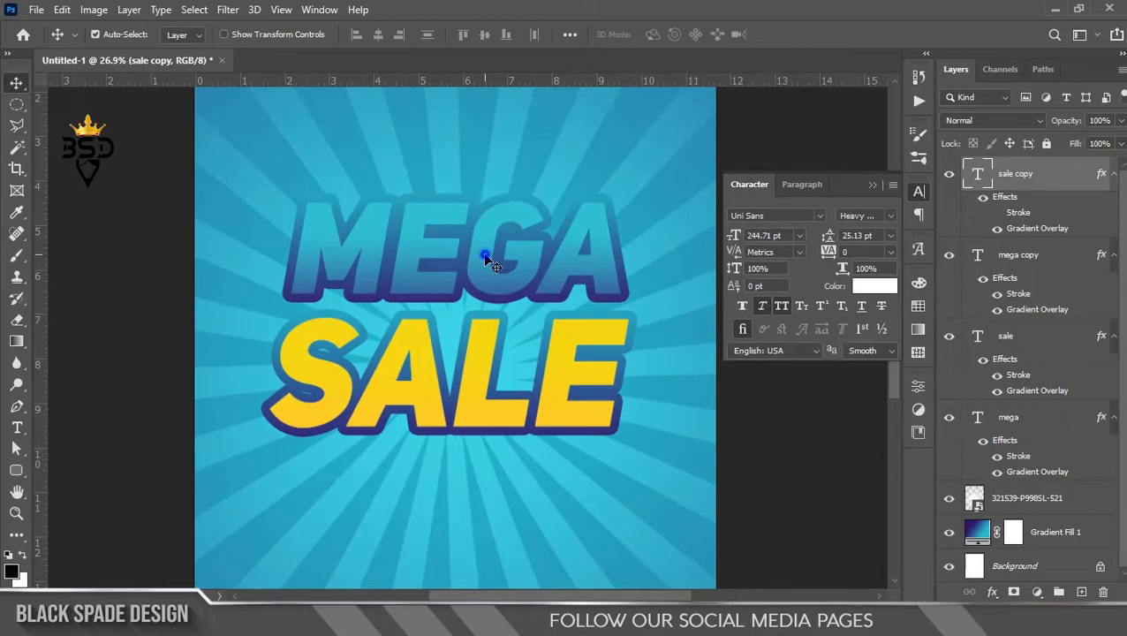
pyautogui.click(512, 266)
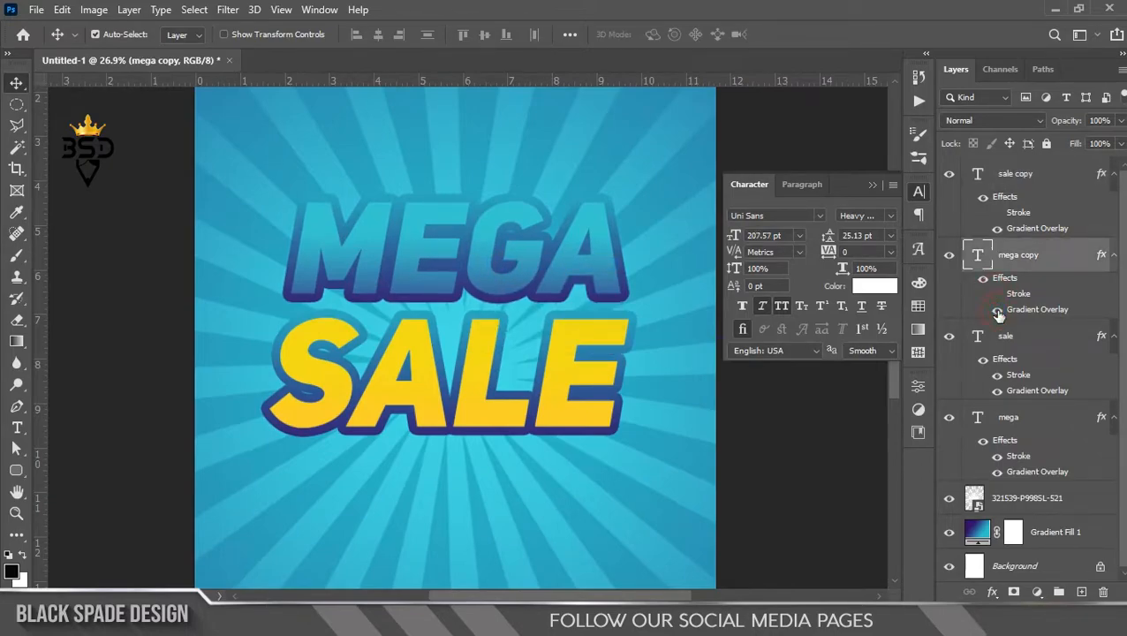
pyautogui.click(997, 310)
pyautogui.scroll(-2, 603, 316)
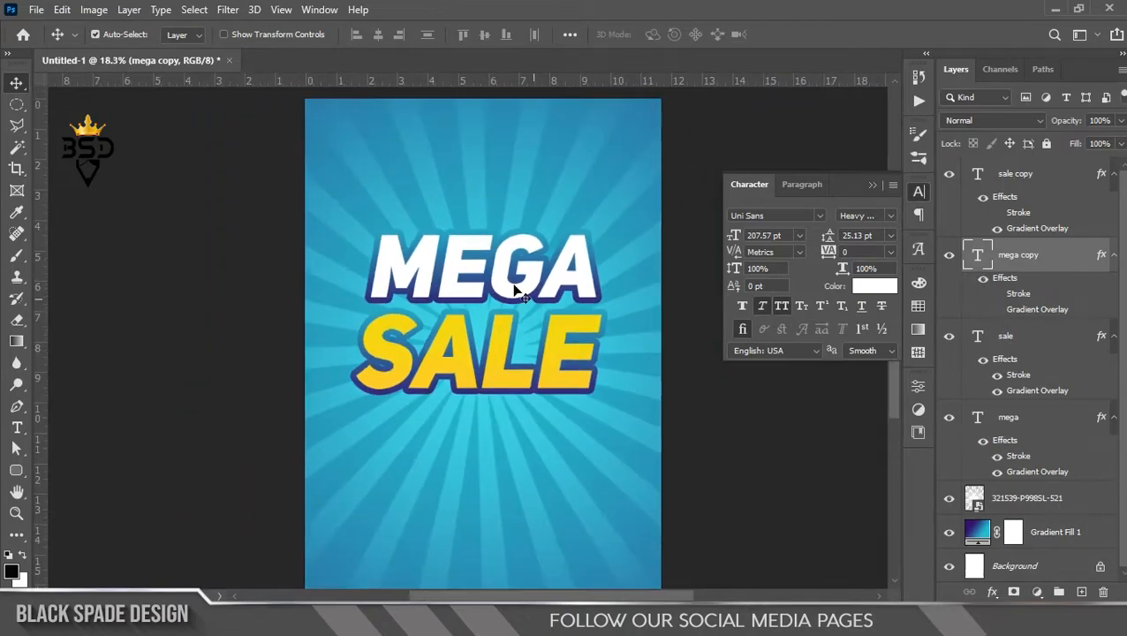
pyautogui.scroll(4, 503, 277)
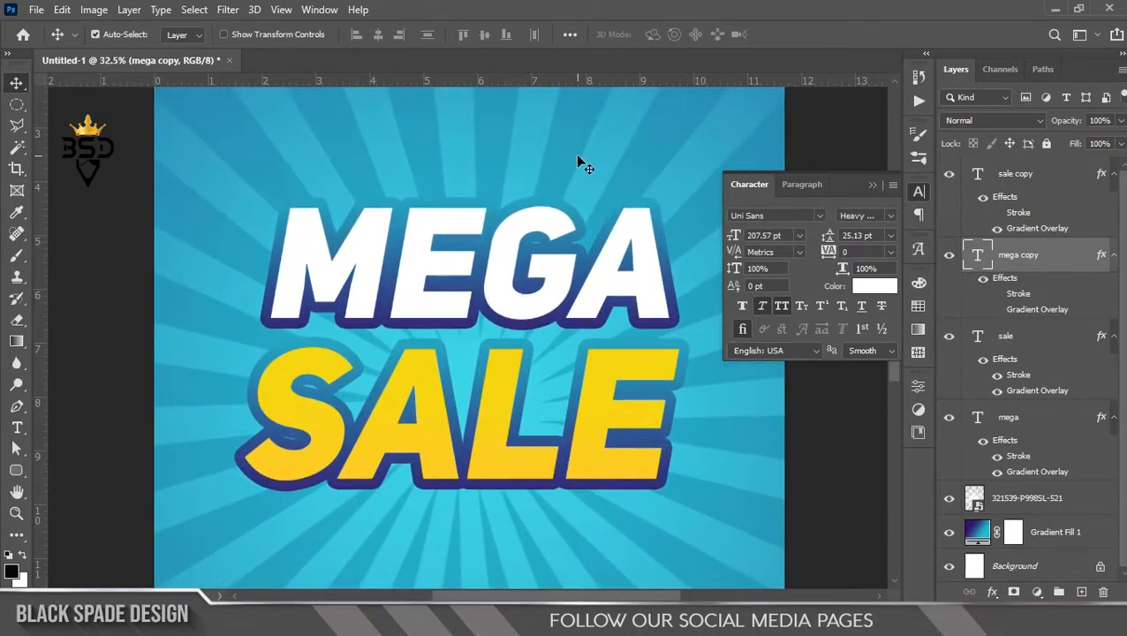
pyautogui.scroll(3, 570, 176)
# Convert the original mega and sale text layers into separate smart objects
pyautogui.click(870, 186)
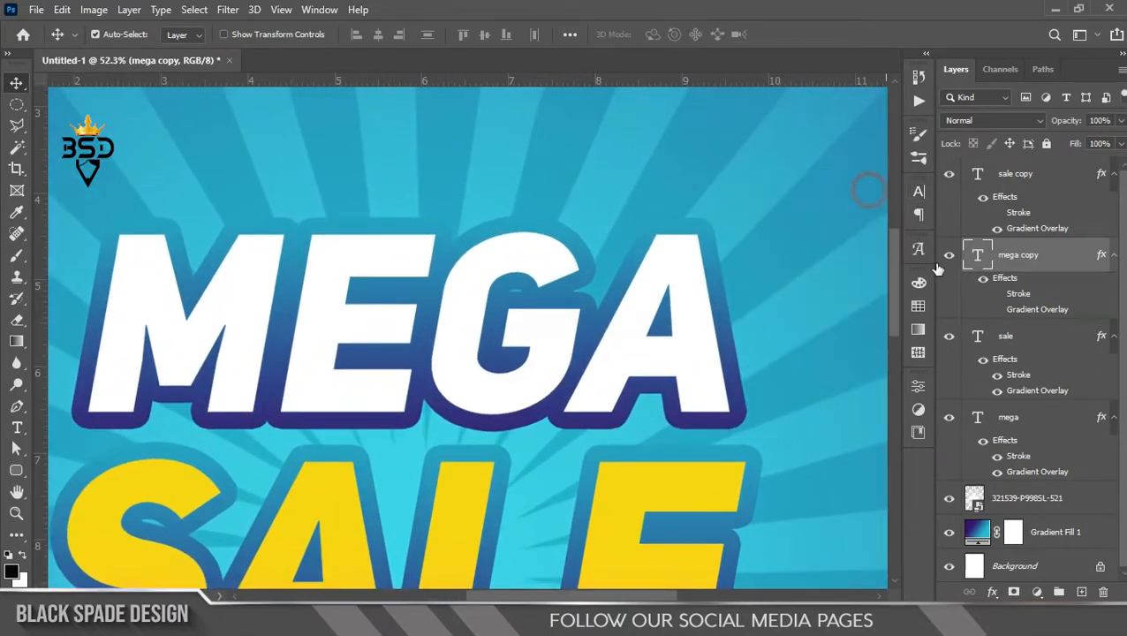
pyautogui.click(1015, 343)
pyautogui.click(1014, 423)
pyautogui.rightClick(1014, 423)
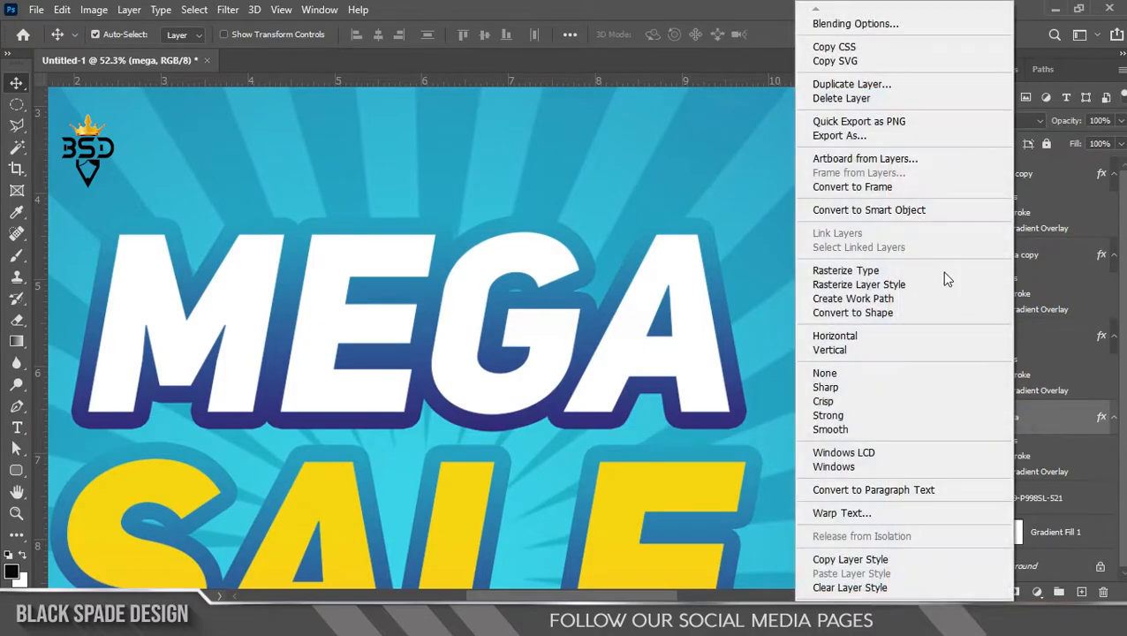
pyautogui.click(923, 216)
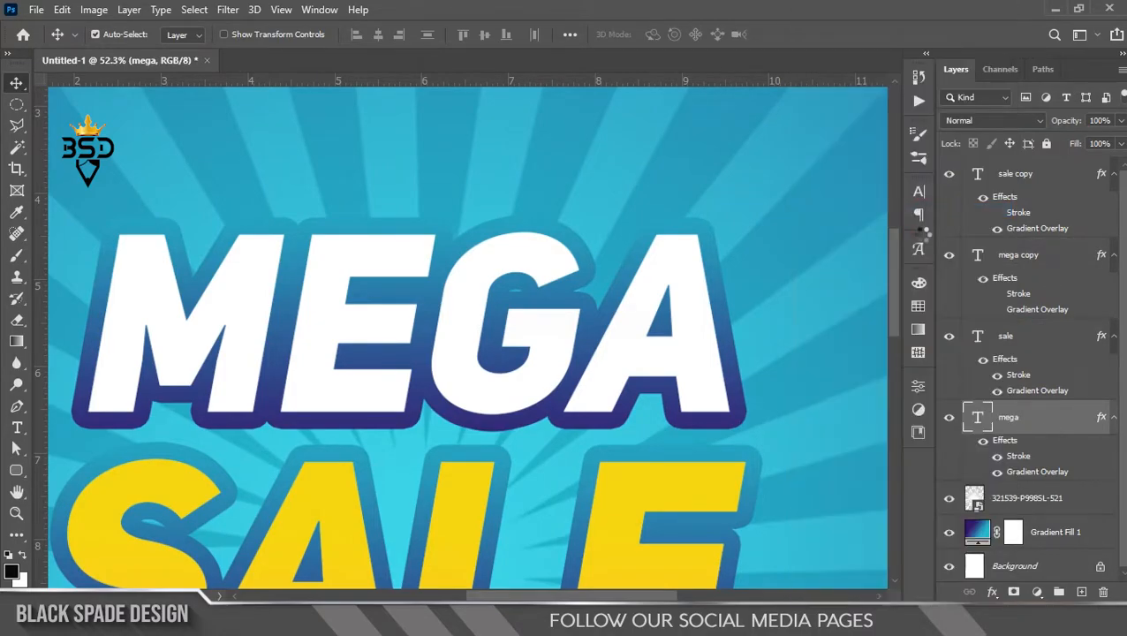
pyautogui.click(1014, 342)
pyautogui.rightClick(1014, 343)
pyautogui.click(832, 218)
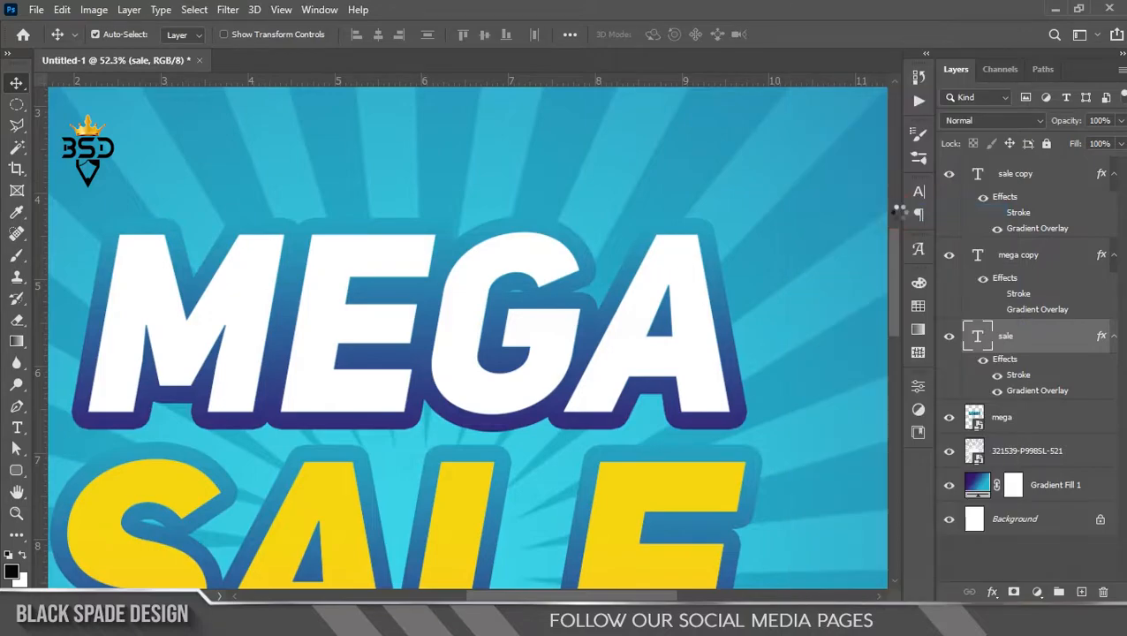
pyautogui.scroll(-5, 604, 381)
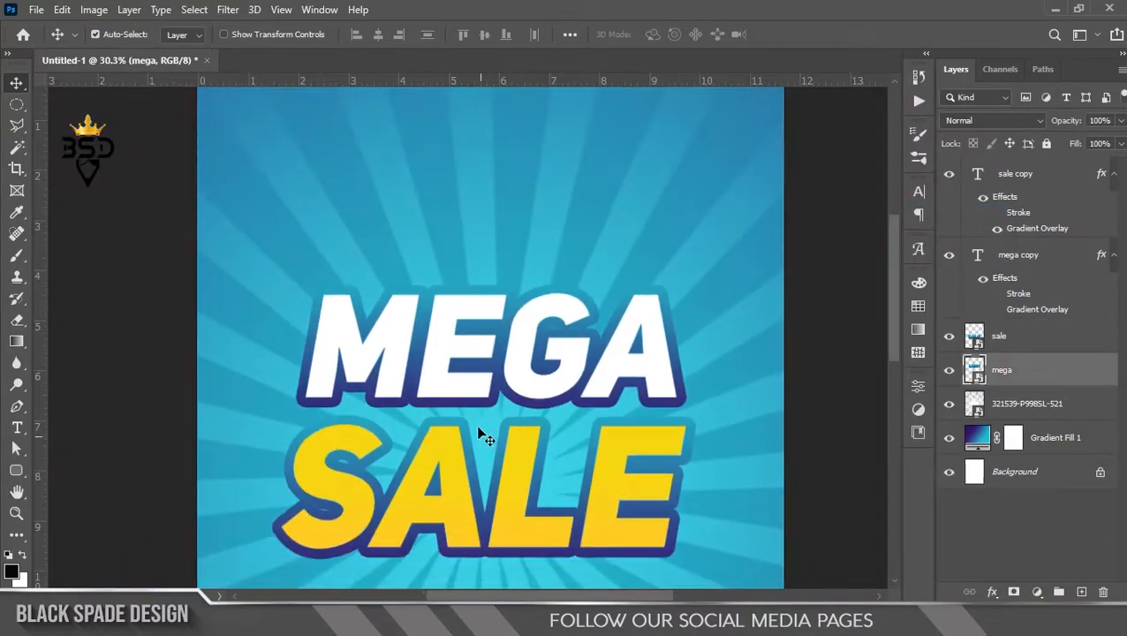
# Open the Eye Candy 7 Extrude effect on the mega smart object and set the extrude direction to 298
pyautogui.scroll(6, 449, 387)
pyautogui.press('space')
pyautogui.click(228, 10)
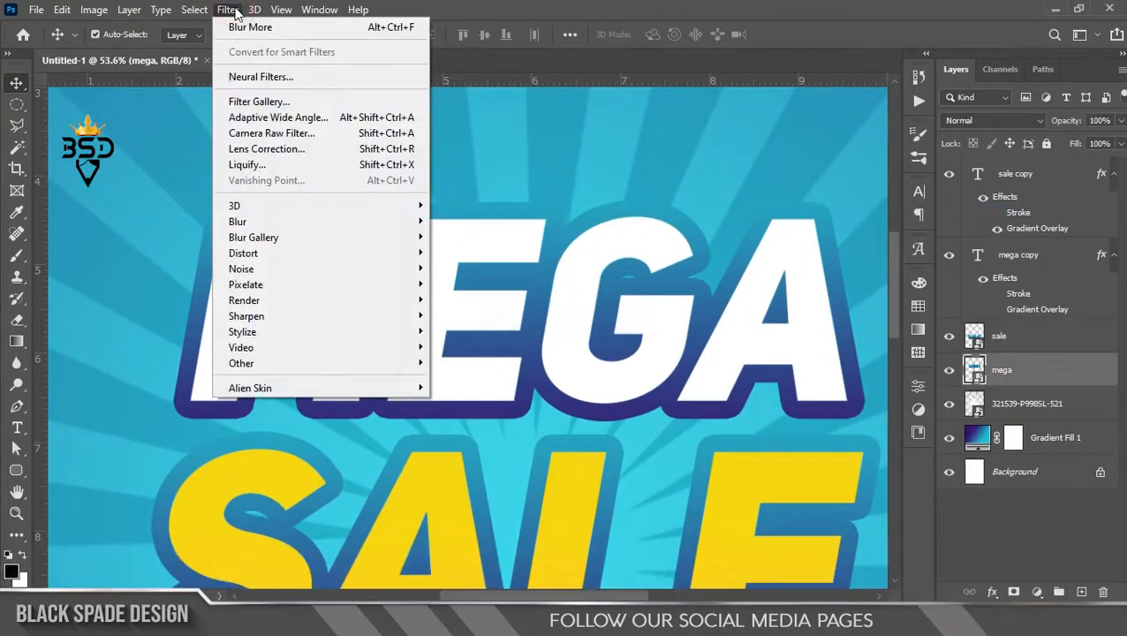
pyautogui.moveTo(381, 386)
pyautogui.click(457, 389)
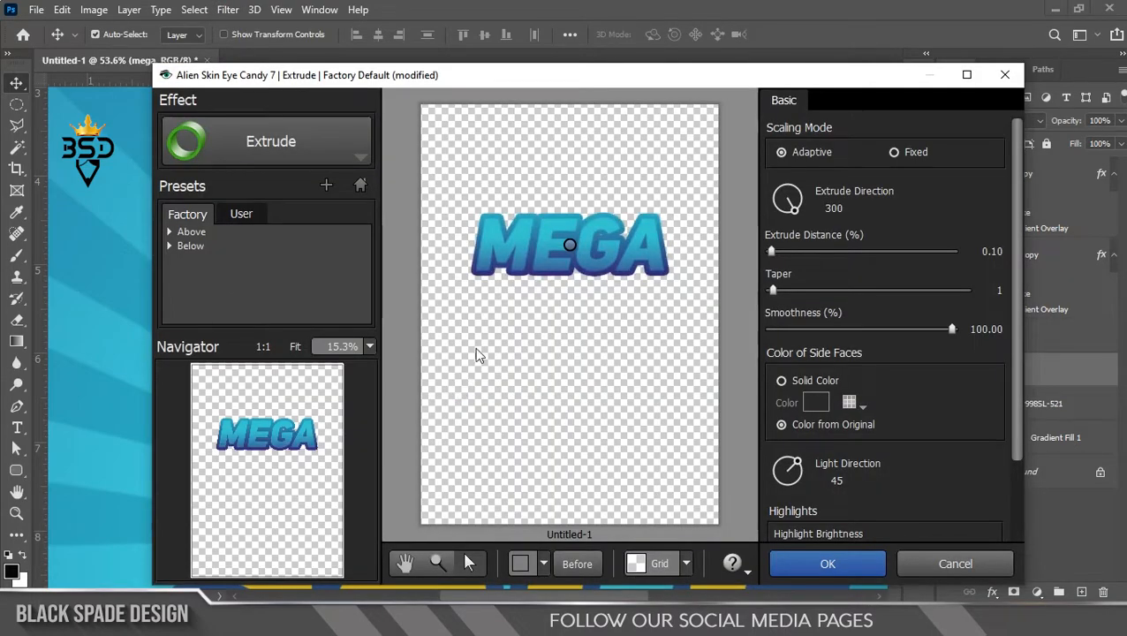
pyautogui.scroll(5, 554, 230)
pyautogui.press('space')
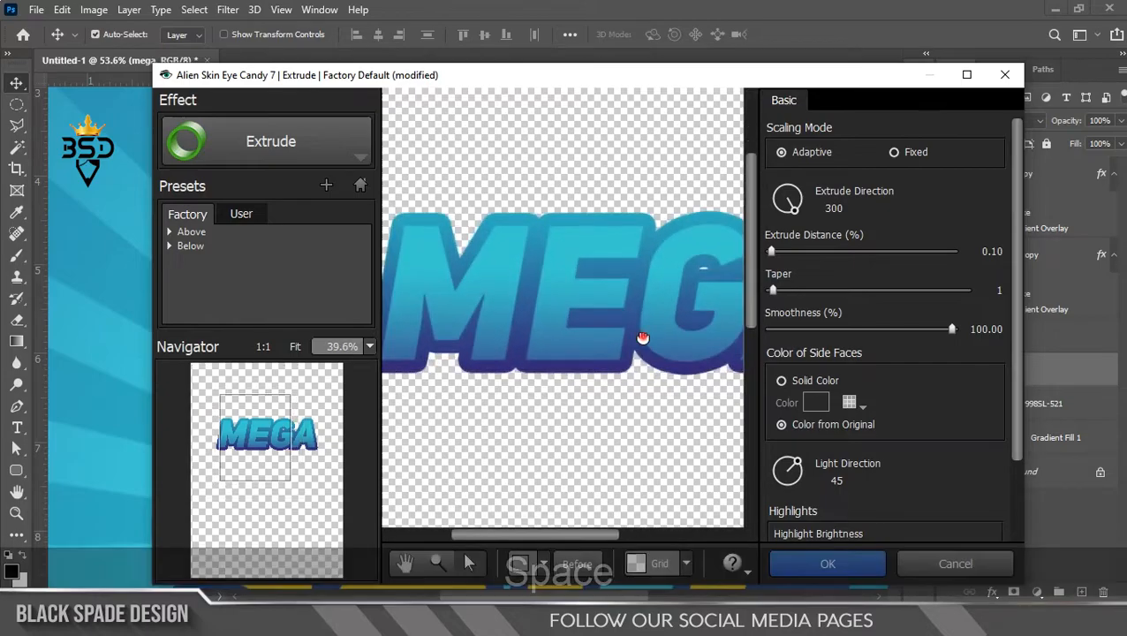
pyautogui.moveTo(643, 337); pyautogui.dragTo(631, 292)
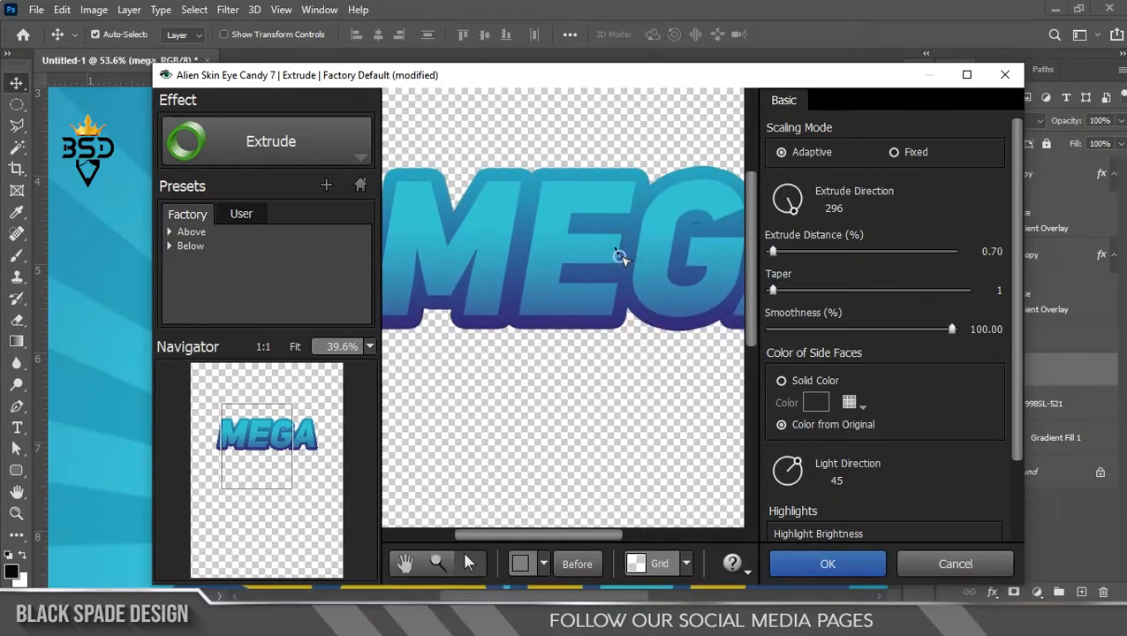
pyautogui.moveTo(625, 263); pyautogui.dragTo(623, 265)
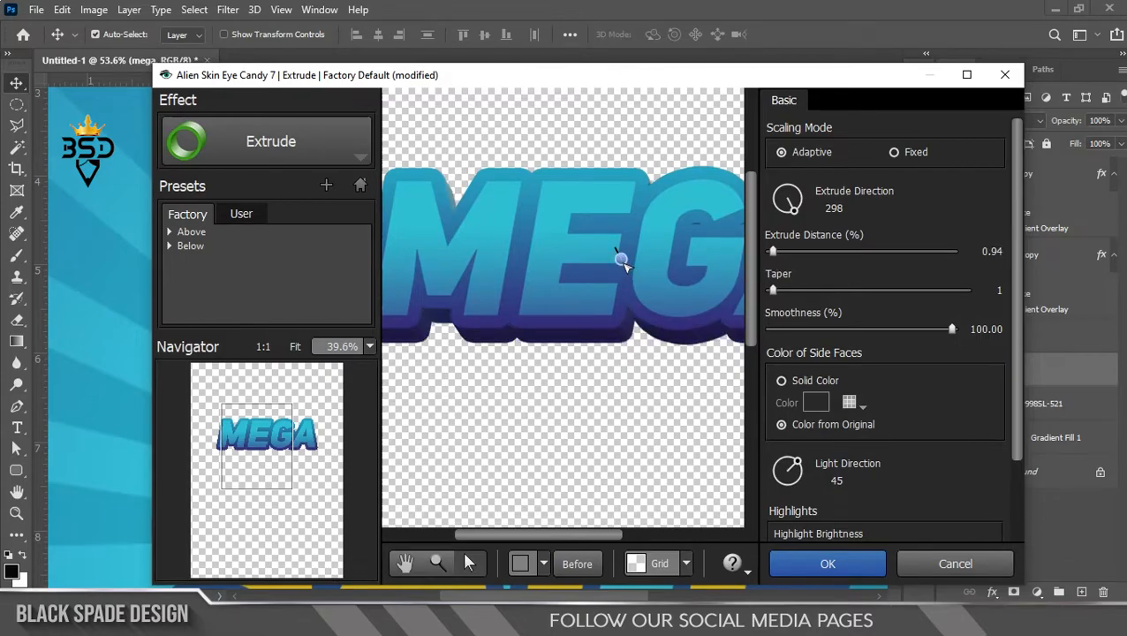
# Set the extrude distance to 1.30% and apply the extrusion to the mega smart object
pyautogui.click(775, 252)
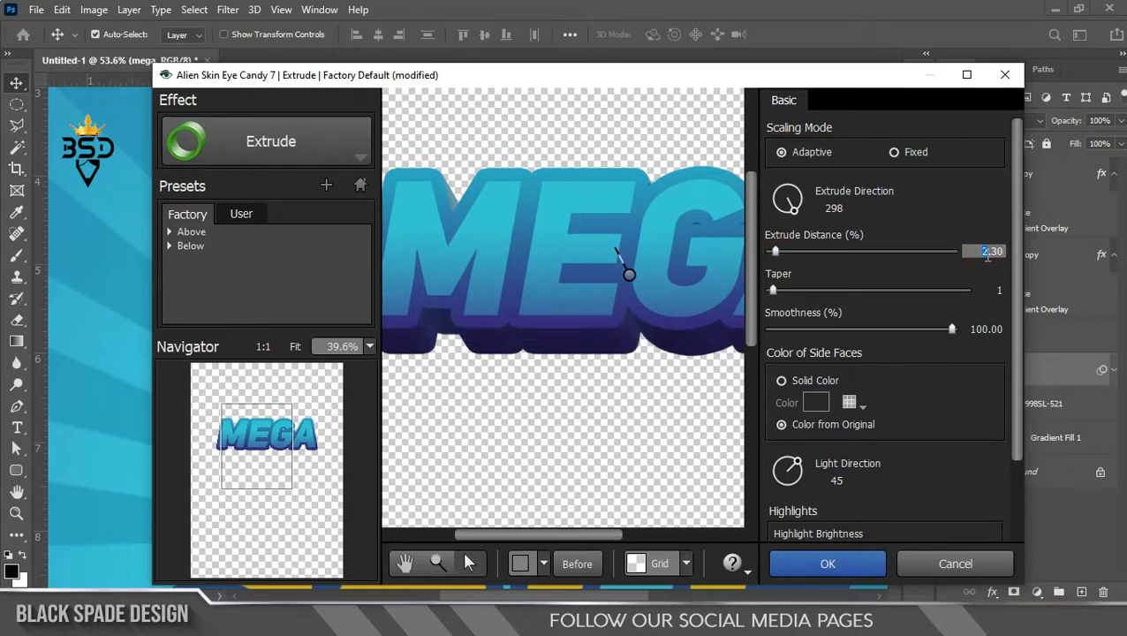
pyautogui.write('1')
pyautogui.click(839, 558)
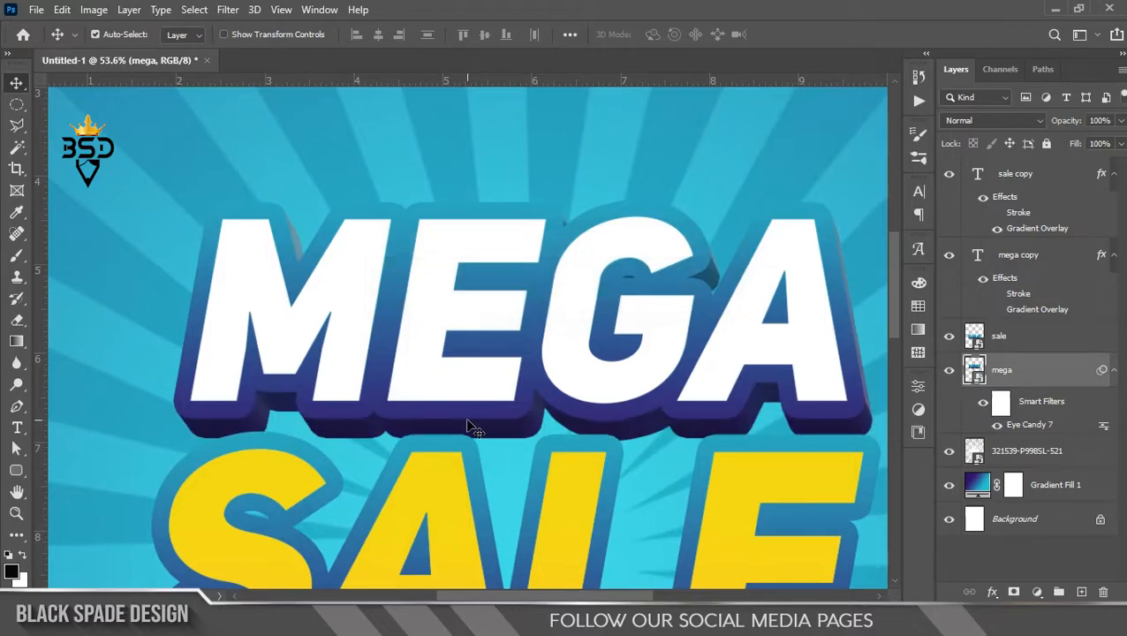
pyautogui.scroll(-5, 524, 380)
pyautogui.scroll(2, 519, 446)
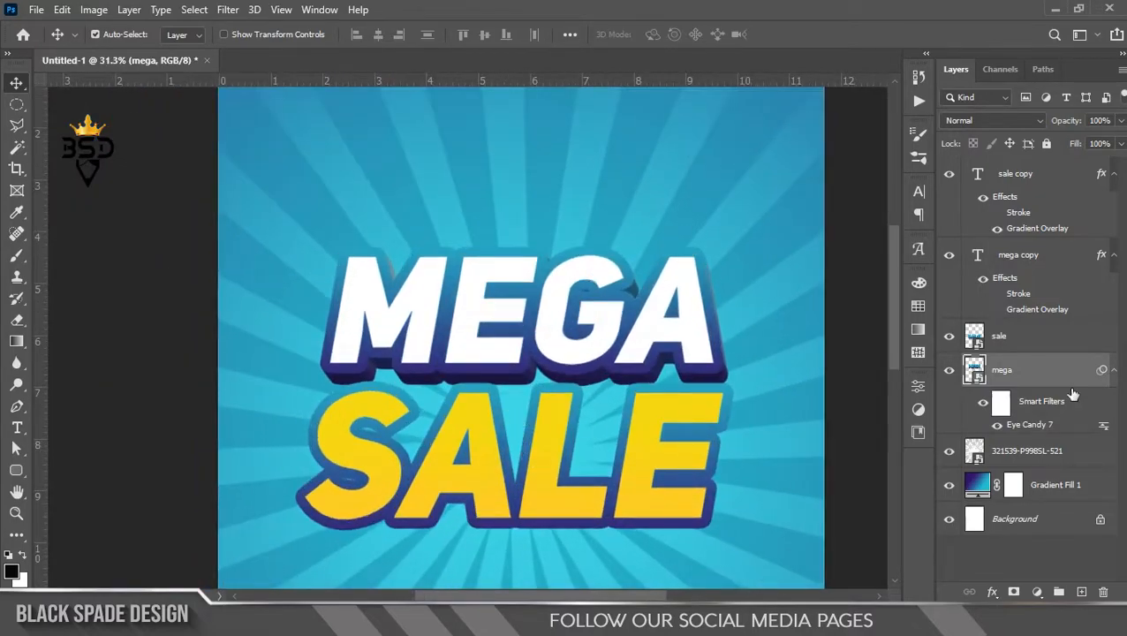
# Nudge the sale smart object and its sale copy text down together, away from the MEGA lettering
pyautogui.click(999, 343)
pyautogui.keyDown('ctrl'); pyautogui.click(1012, 171); pyautogui.keyUp('ctrl')
pyautogui.press('Down')
pyautogui.press('Down')
pyautogui.press('Down')
pyautogui.press('Down')
pyautogui.press('Down')
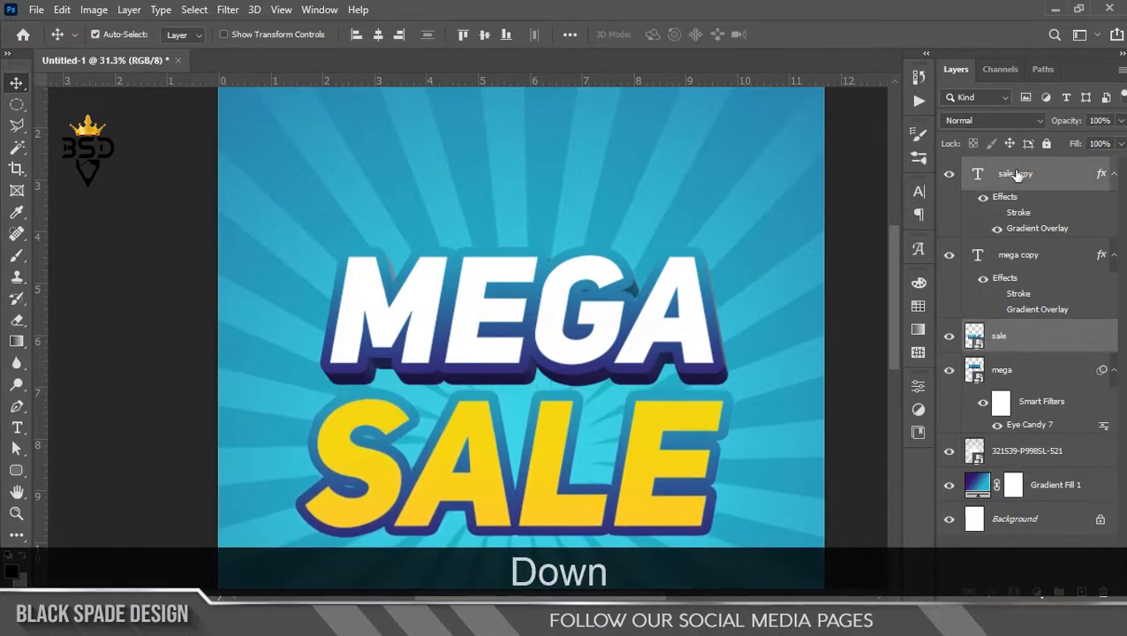
pyautogui.scroll(-1, 575, 349)
pyautogui.scroll(2, 536, 402)
pyautogui.press('space')
pyautogui.moveTo(536, 422); pyautogui.dragTo(555, 397)
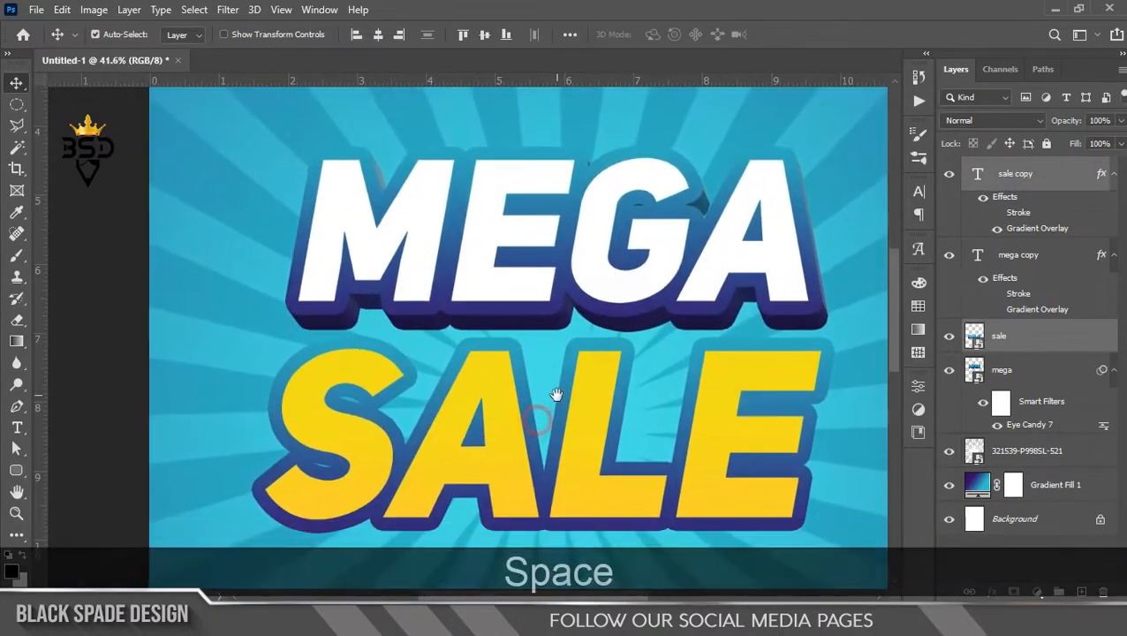
# Apply the same Eye Candy 7 Extrude, direction 298 and distance 1.30%, to the sale smart object
pyautogui.click(1027, 340)
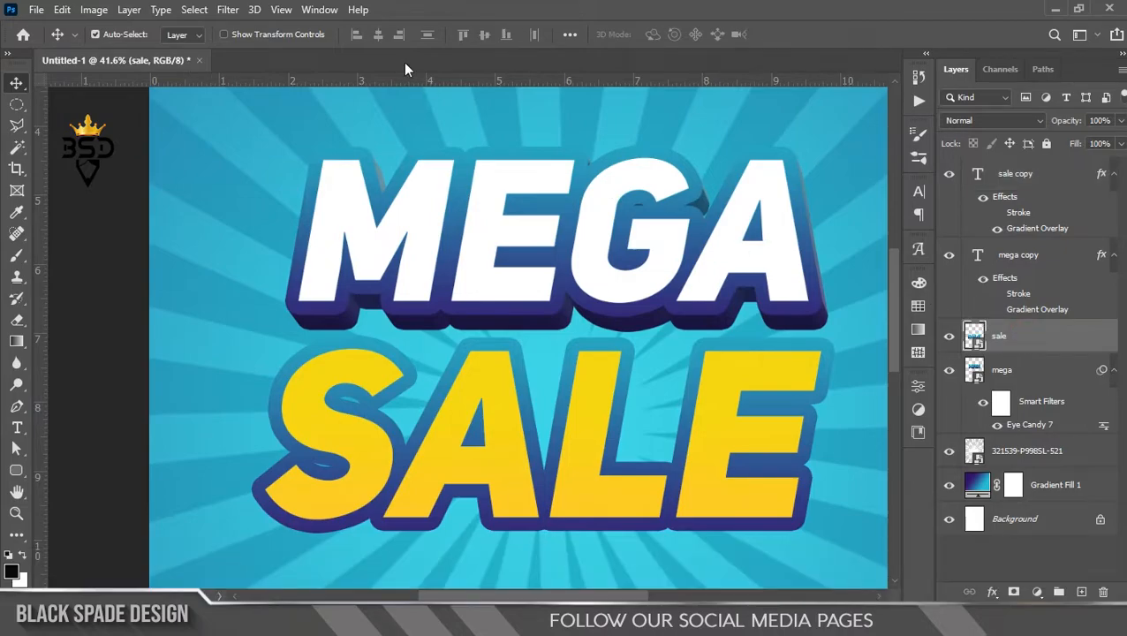
pyautogui.click(228, 9)
pyautogui.click(251, 32)
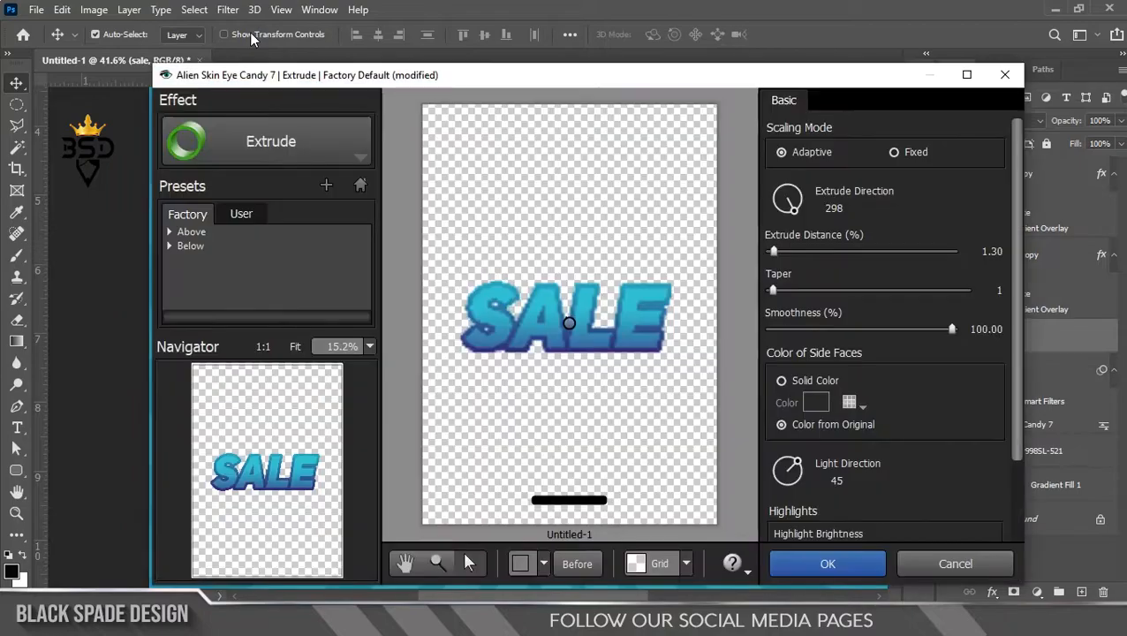
pyautogui.click(860, 556)
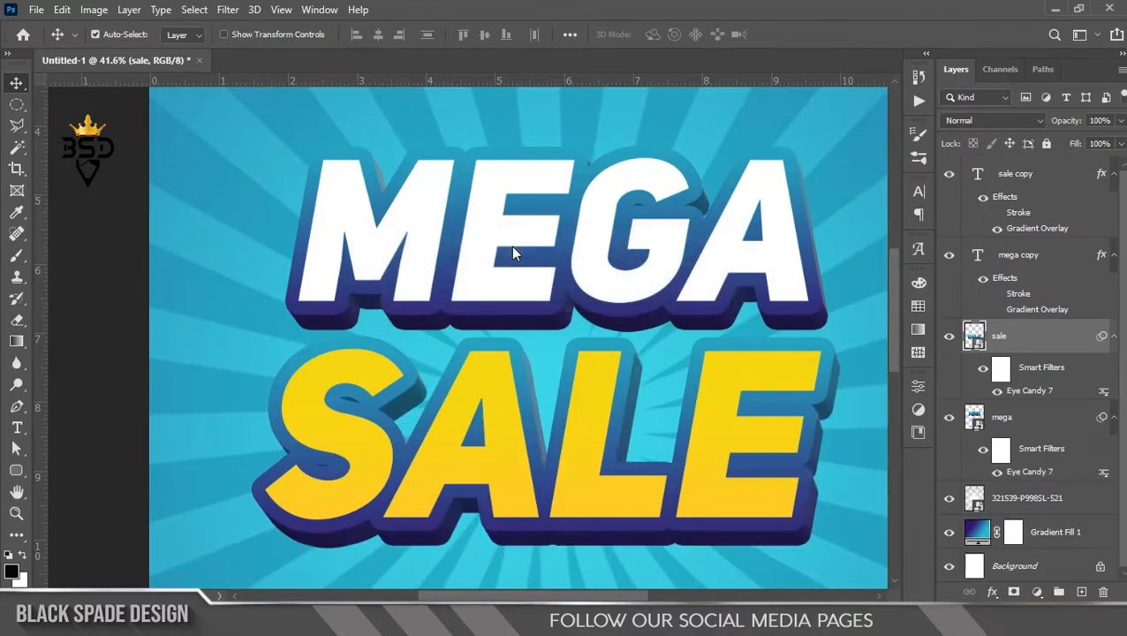
pyautogui.scroll(-1, 519, 463)
pyautogui.scroll(1, 519, 463)
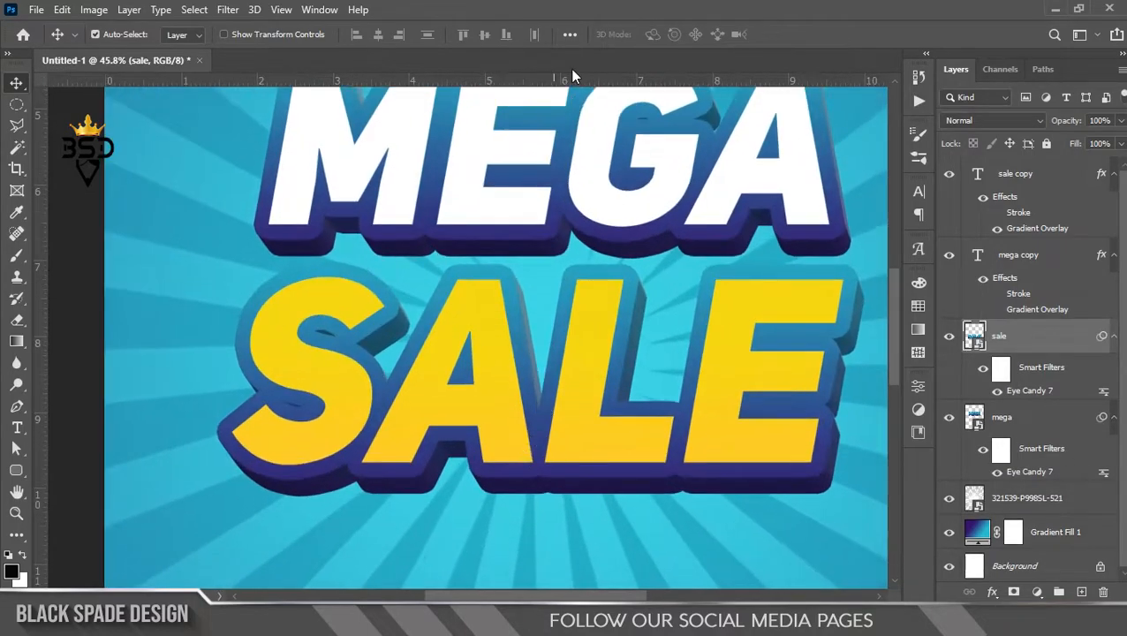
# Convert the sale copy and mega copy text layers into separate smart objects
pyautogui.click(975, 175)
pyautogui.scroll(1, 490, 194)
pyautogui.press('space')
pyautogui.moveTo(486, 184); pyautogui.dragTo(525, 309)
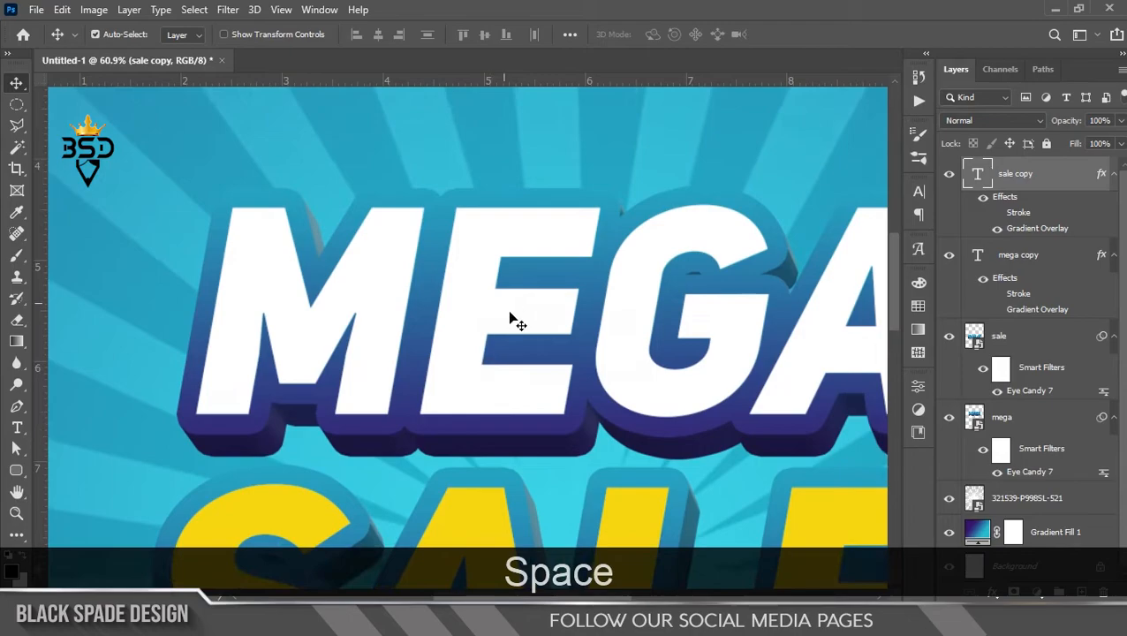
pyautogui.rightClick(1068, 180)
pyautogui.click(885, 212)
pyautogui.click(1024, 211)
pyautogui.rightClick(1024, 210)
pyautogui.click(883, 212)
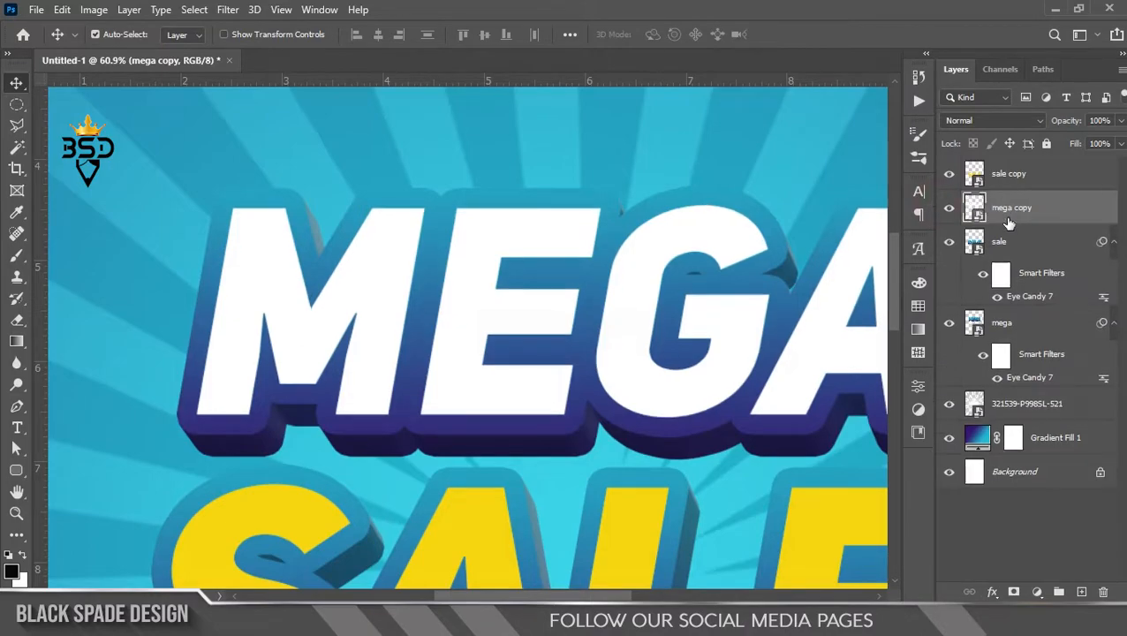
# Open the Eye Candy 7 Extrude effect on the mega copy smart object and set the extrude distance to 0.70%
pyautogui.click(228, 9)
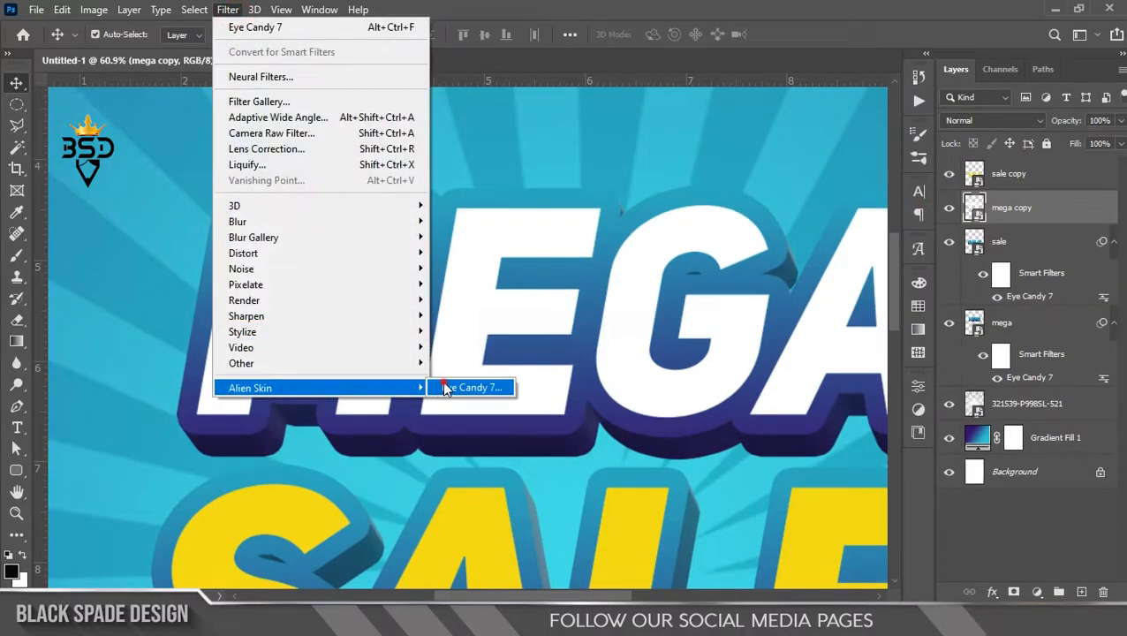
pyautogui.click(446, 386)
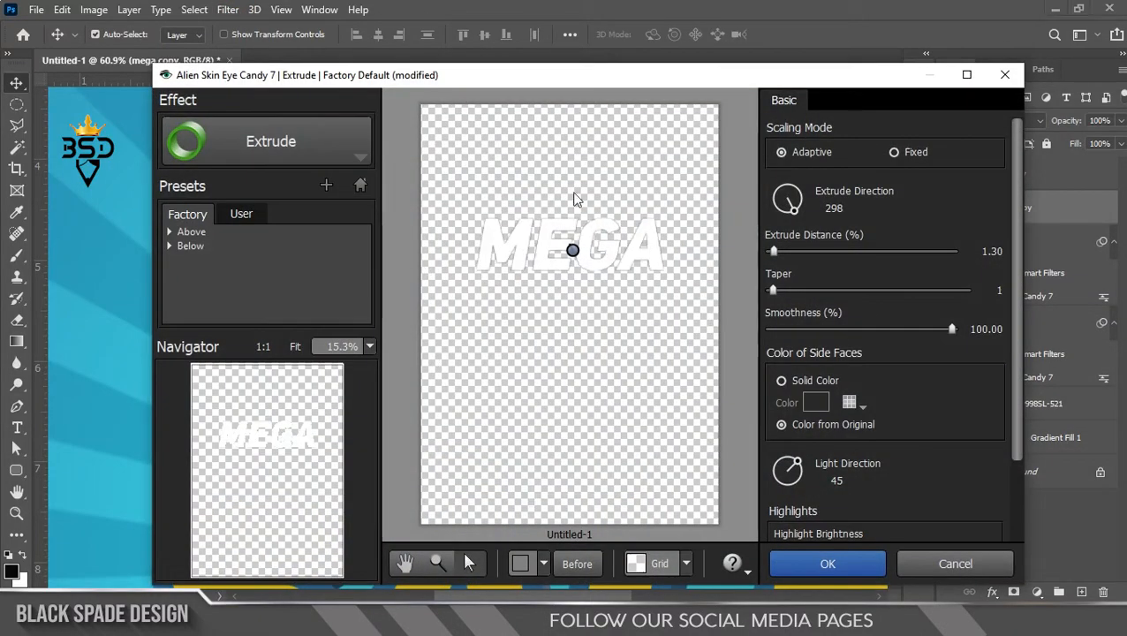
pyautogui.scroll(3, 586, 224)
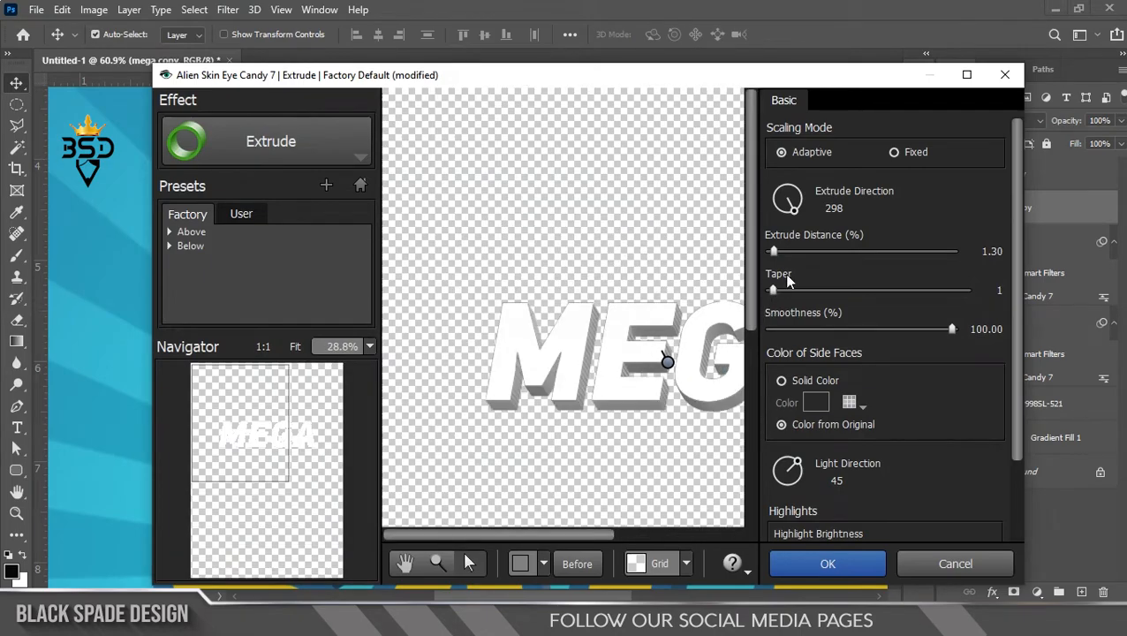
pyautogui.click(991, 251)
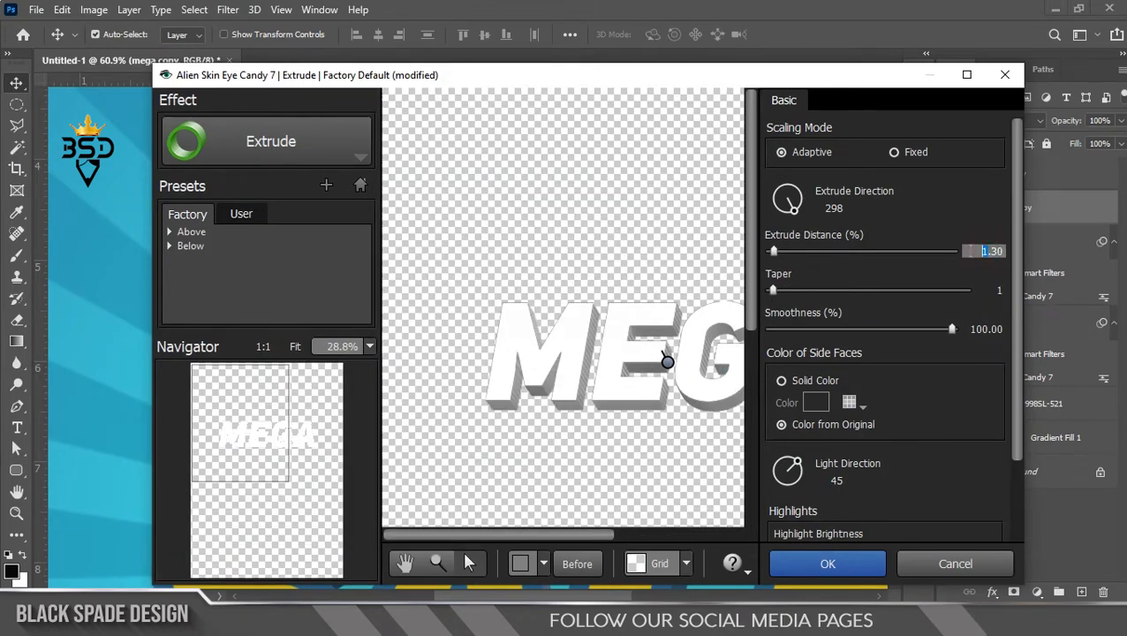
pyautogui.write('0')
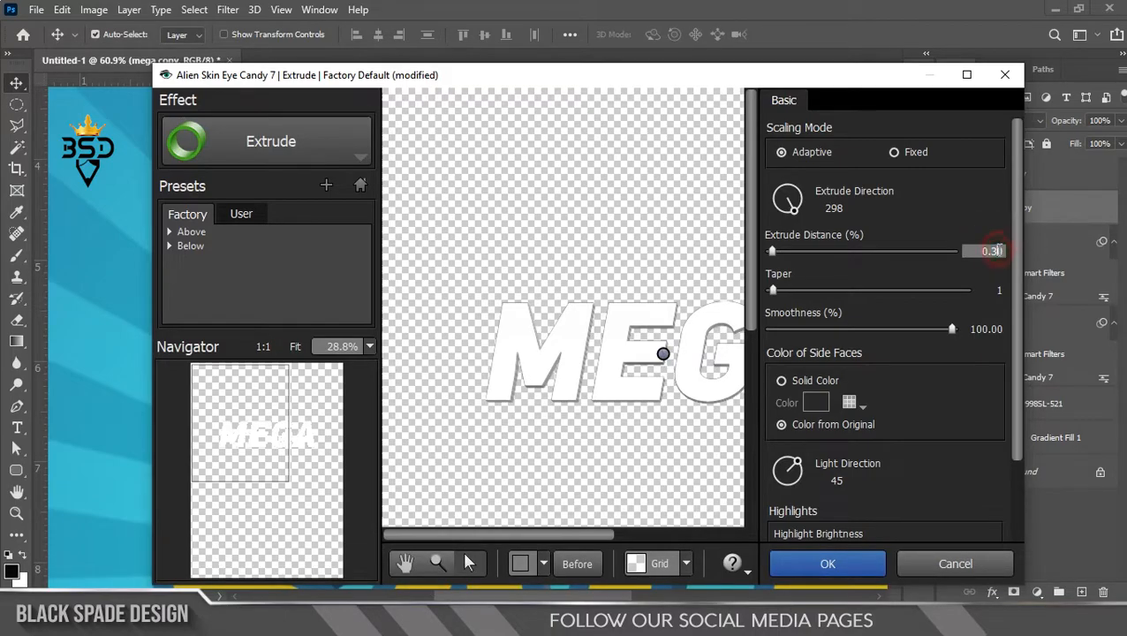
pyautogui.press('BackSpace')
pyautogui.write('7')
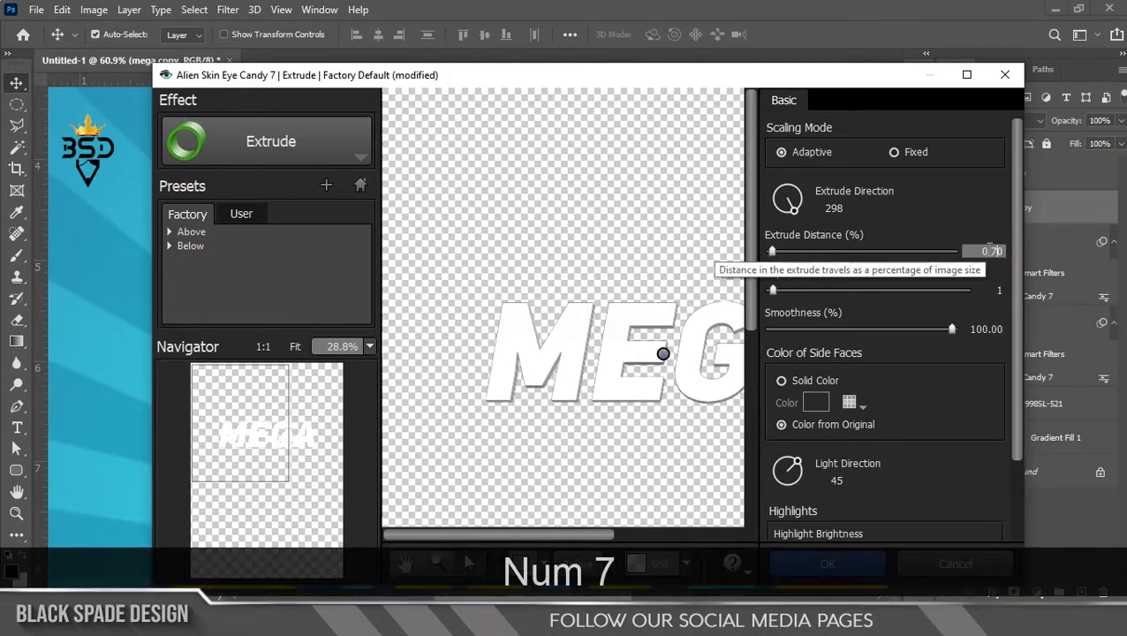
pyautogui.click(997, 227)
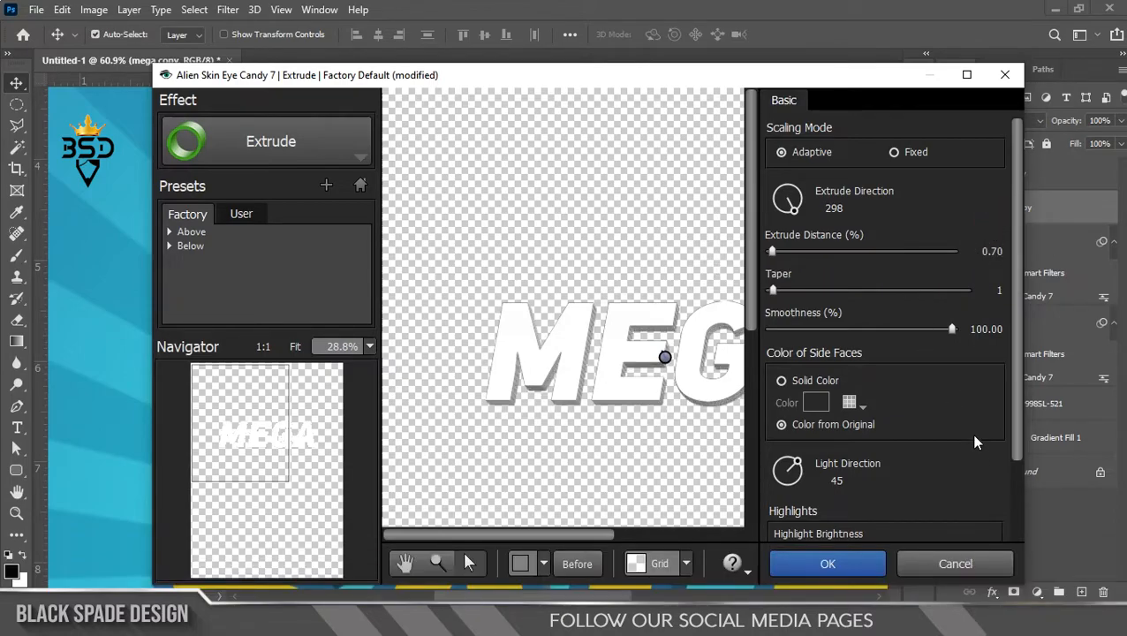
# Reduce the extrude distance to 0.60% and apply the extrusion to the mega copy smart object
pyautogui.click(991, 252)
pyautogui.press('BackSpace')
pyautogui.write('6')
pyautogui.click(959, 232)
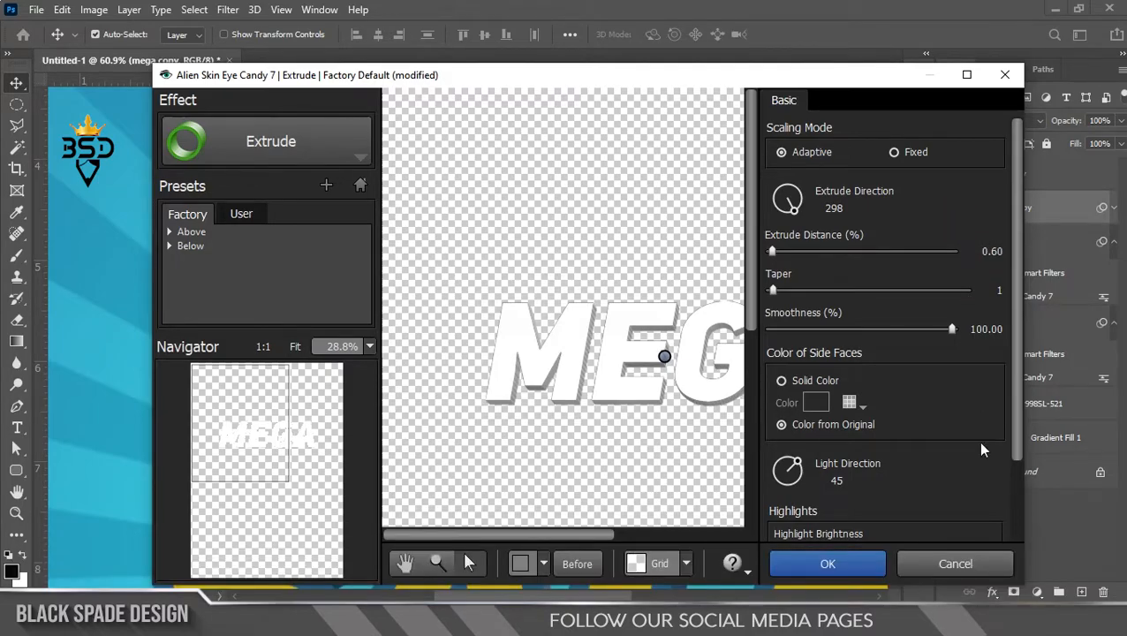
pyautogui.click(873, 567)
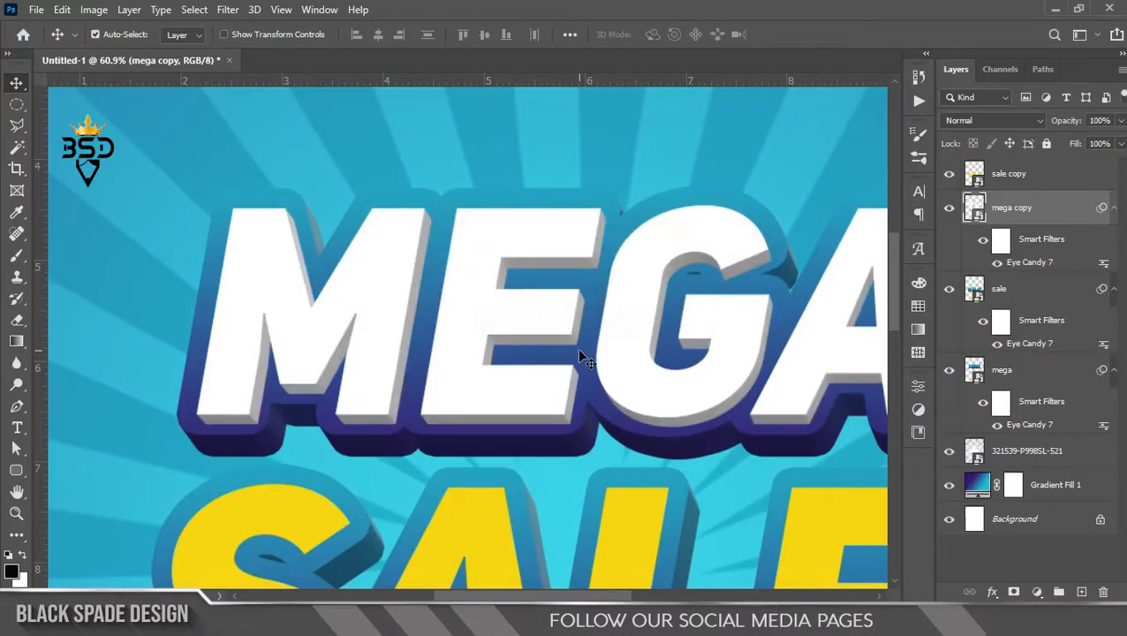
pyautogui.scroll(-5, 474, 346)
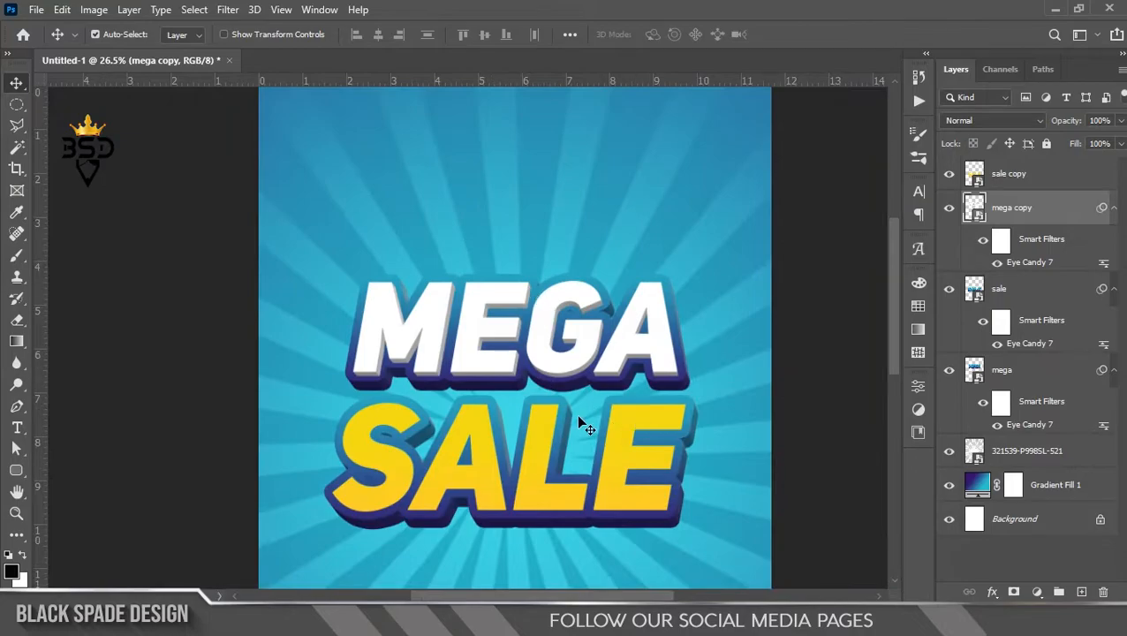
# Apply the same Eye Candy 7 Extrude with a 0.60% distance to the sale copy smart object
pyautogui.scroll(2, 583, 425)
pyautogui.click(553, 352)
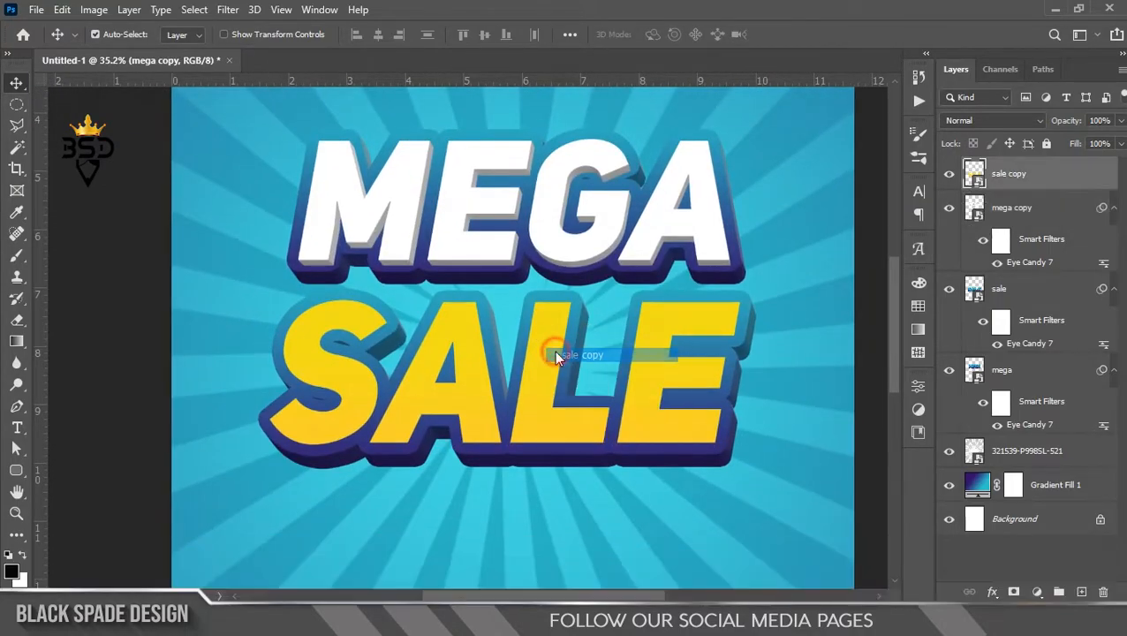
pyautogui.click(221, 9)
pyautogui.click(244, 26)
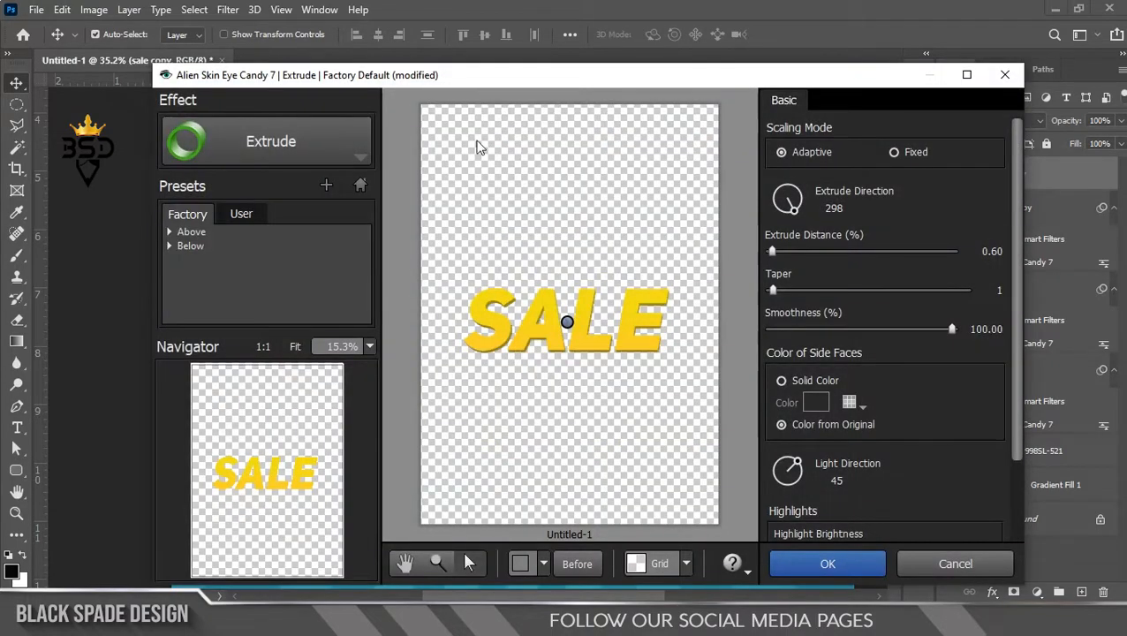
pyautogui.click(810, 565)
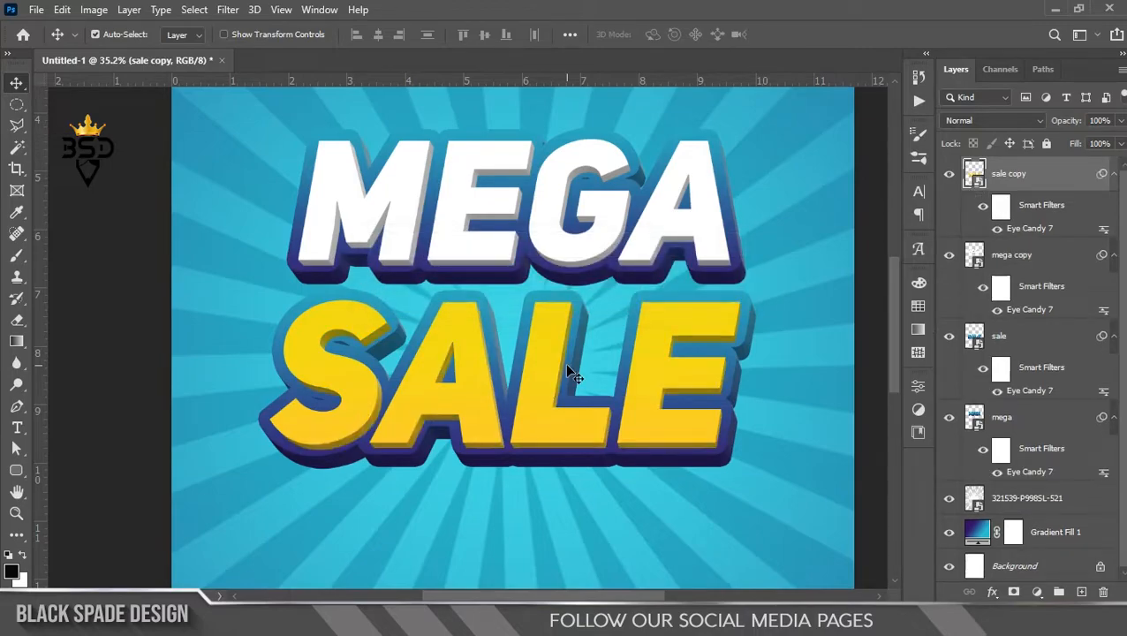
# Lower the opacity of the sunburst rays layer 321539-P998SL-521 to 30%
pyautogui.scroll(-5, 566, 369)
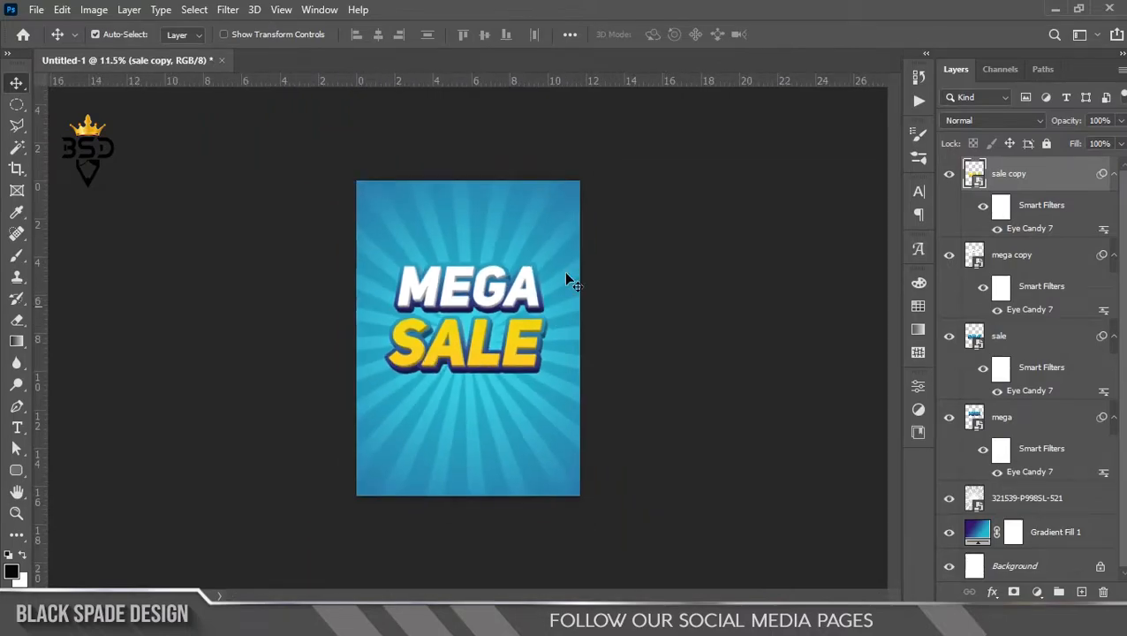
pyautogui.scroll(3, 508, 269)
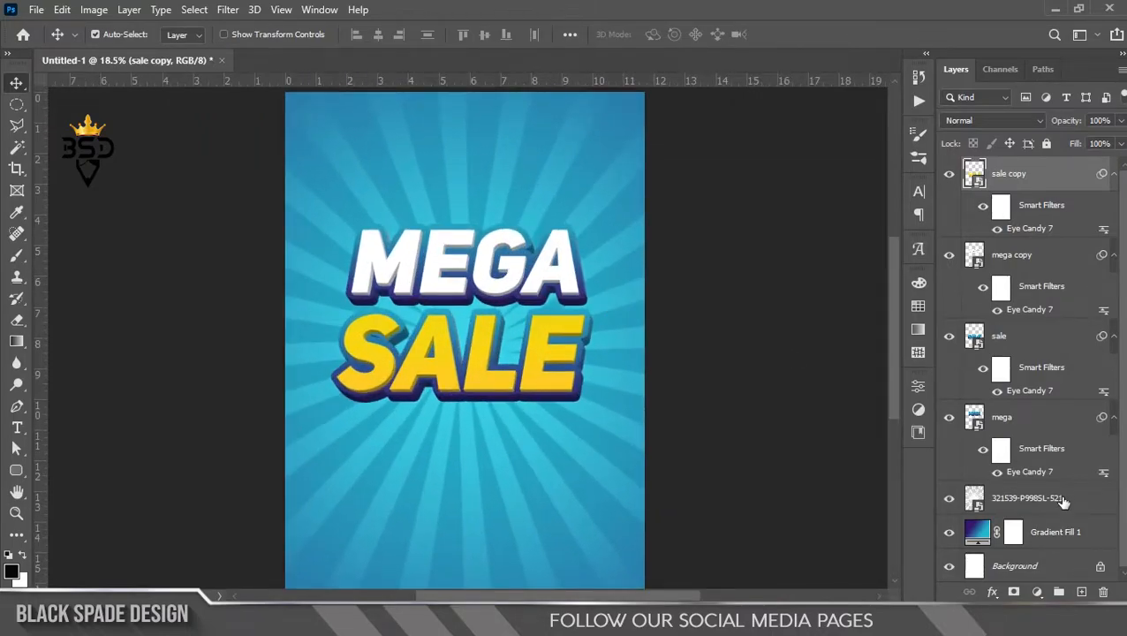
pyautogui.click(1069, 501)
pyautogui.write('30')
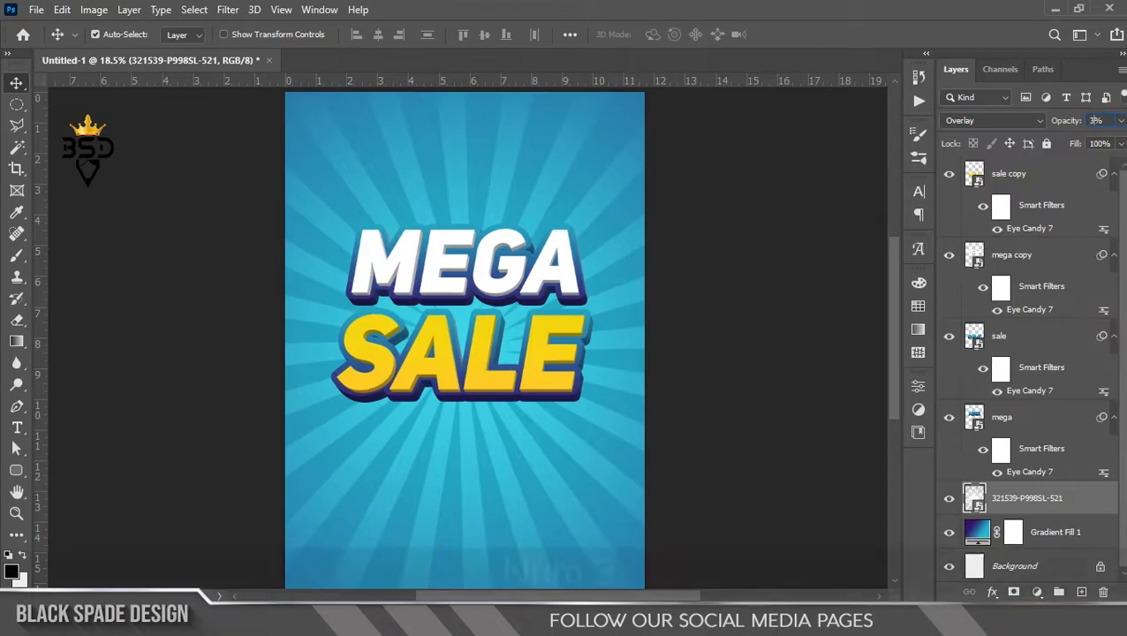
pyautogui.press('Return')
pyautogui.scroll(-4, 477, 299)
pyautogui.scroll(9, 465, 281)
# Draw a rounded rectangle about 856 by 134 px above the MEGA lettering, on top of the sale copy layer
pyautogui.press('space')
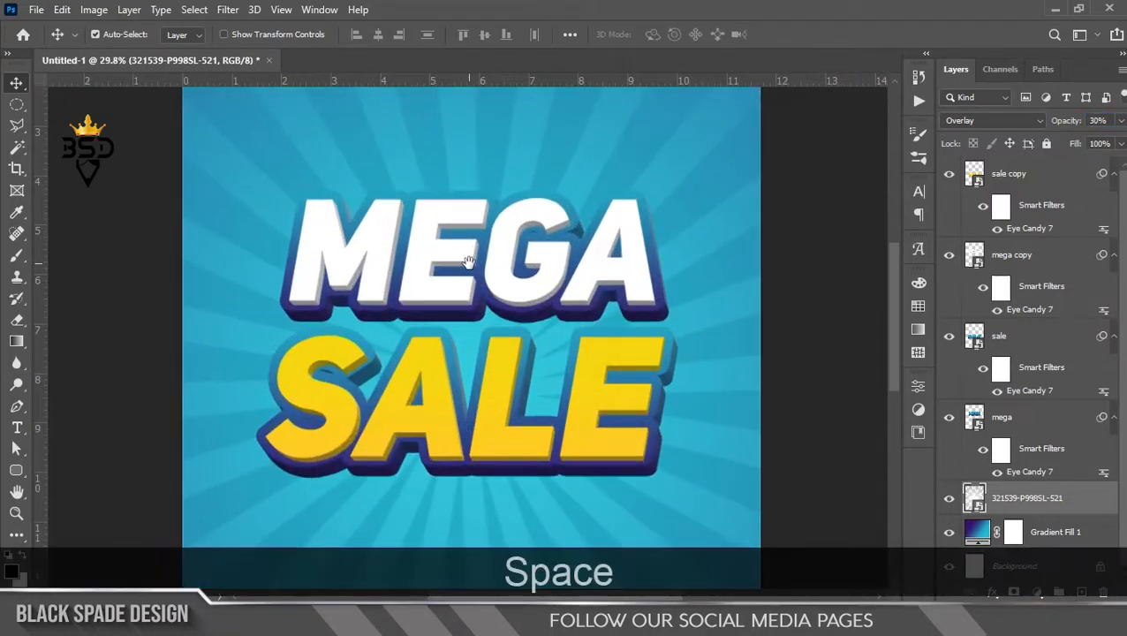
pyautogui.moveTo(468, 262); pyautogui.dragTo(512, 342)
pyautogui.click(1022, 181)
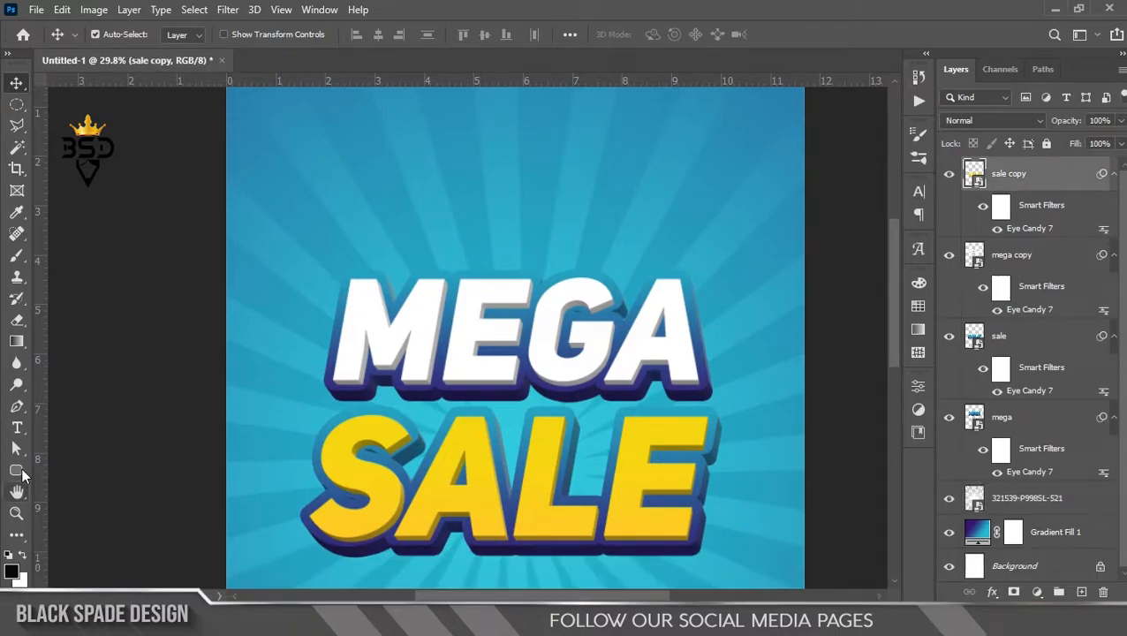
pyautogui.click(16, 470)
pyautogui.scroll(1, 405, 290)
pyautogui.moveTo(419, 217); pyautogui.dragTo(675, 256)
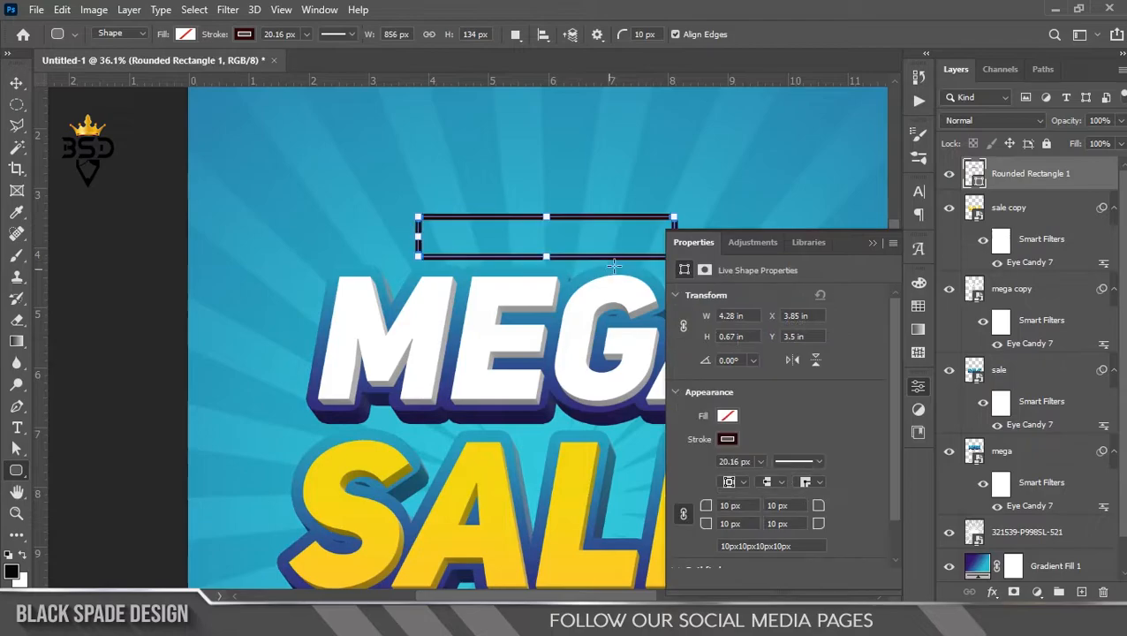
# Remove the rounded rectangle's stroke and fill the shape with solid dark navy
pyautogui.click(733, 434)
pyautogui.click(878, 297)
pyautogui.click(731, 415)
pyautogui.click(731, 409)
pyautogui.click(863, 307)
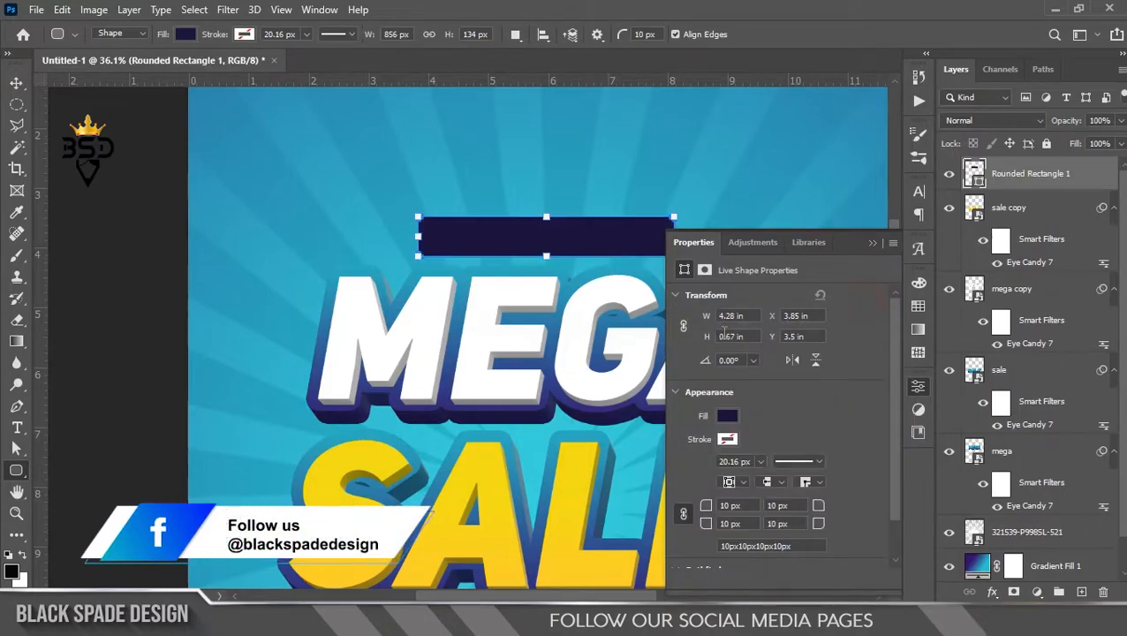
# Round all four corners of the navy bar to 67 px and centre the bar above the MEGA lettering
pyautogui.moveTo(703, 511); pyautogui.dragTo(1012, 483)
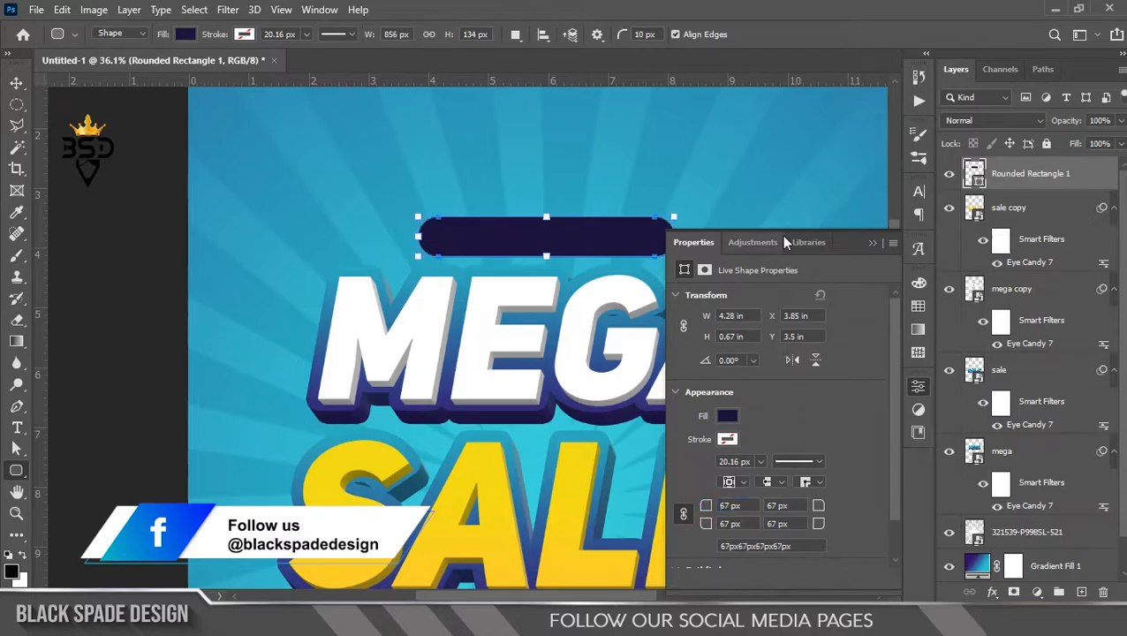
pyautogui.click(873, 244)
pyautogui.press('v')
pyautogui.scroll(2, 548, 241)
pyautogui.press('space')
pyautogui.moveTo(548, 240); pyautogui.dragTo(549, 249)
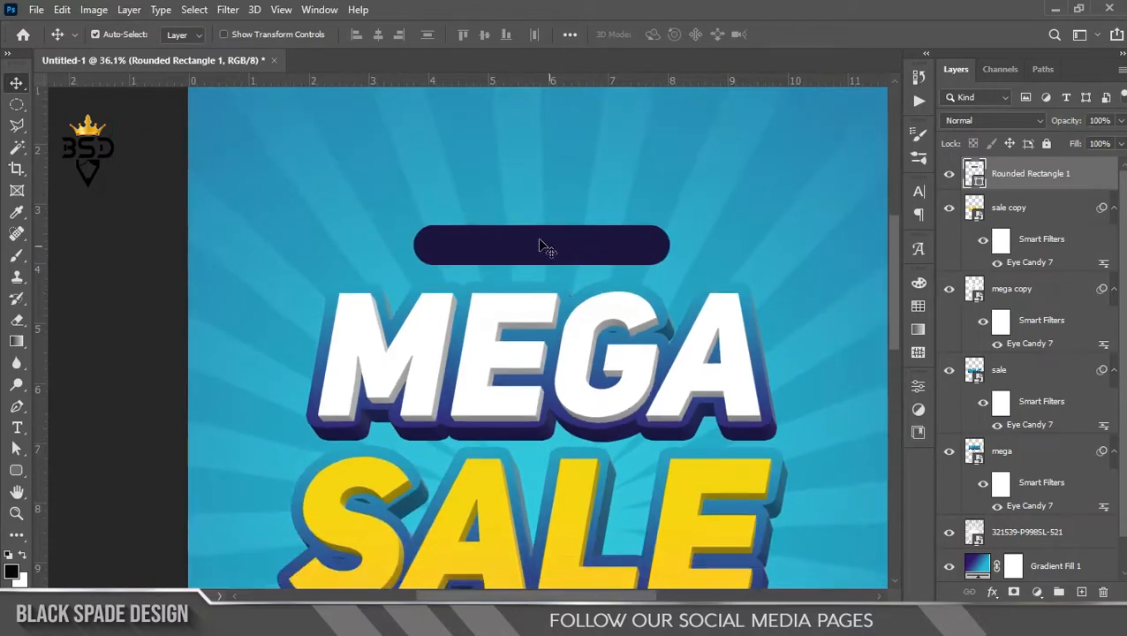
# Nudge the navy bar slightly upward and narrow it symmetrically to about 88% of its width
pyautogui.press('space')
pyautogui.moveTo(553, 302); pyautogui.dragTo(562, 318)
pyautogui.scroll(1, 566, 323)
pyautogui.press('Up')
pyautogui.press('Up')
pyautogui.press('Up')
pyautogui.press('Up')
pyautogui.press('ctrl')
pyautogui.hotkey('ctrl', 't')
pyautogui.moveTo(717, 248); pyautogui.dragTo(699, 250)
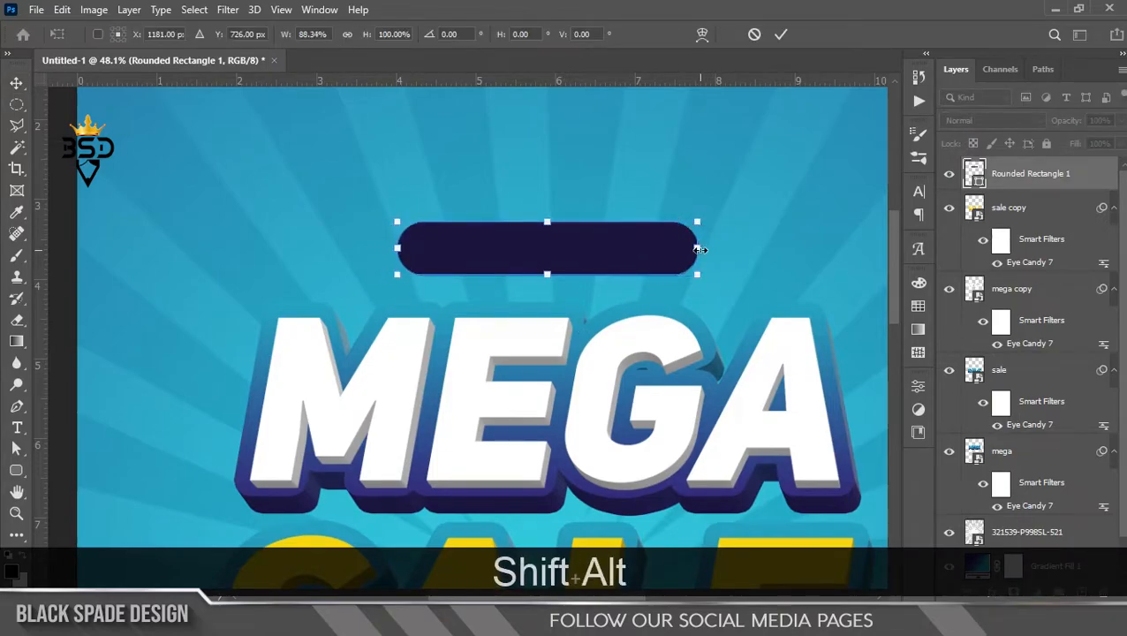
pyautogui.press('Return')
# Add a Gradient Overlay to the bar using the preset that runs from dark purple to cyan
pyautogui.scroll(-4, 607, 259)
pyautogui.click(990, 595)
pyautogui.click(1026, 534)
pyautogui.moveTo(611, 209); pyautogui.dragTo(722, 256)
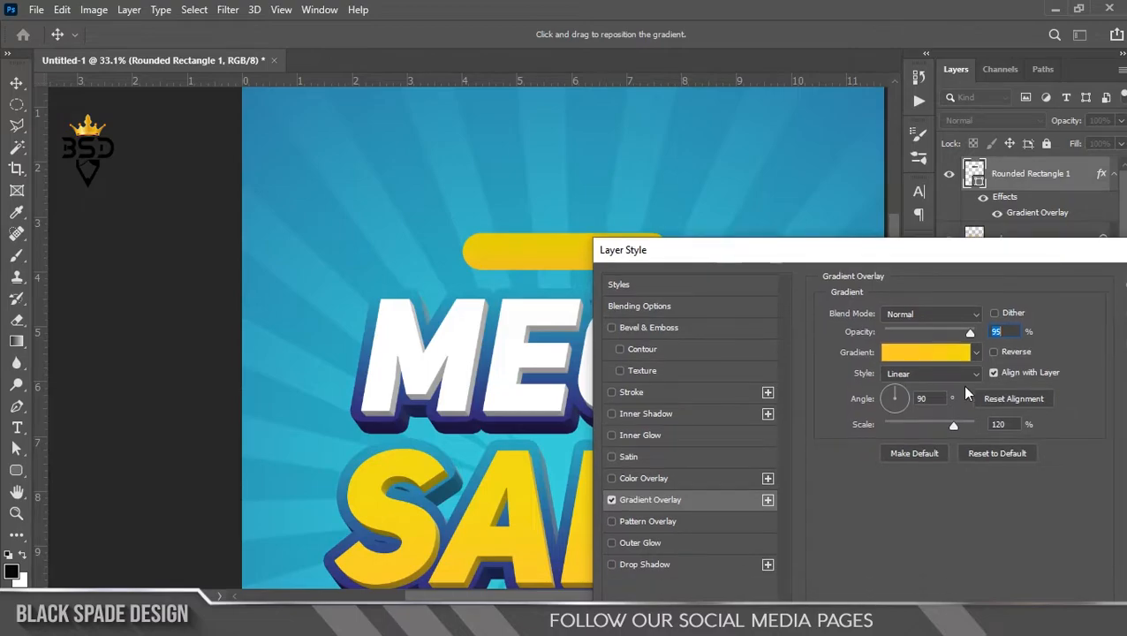
pyautogui.click(922, 351)
pyautogui.scroll(-8, 759, 311)
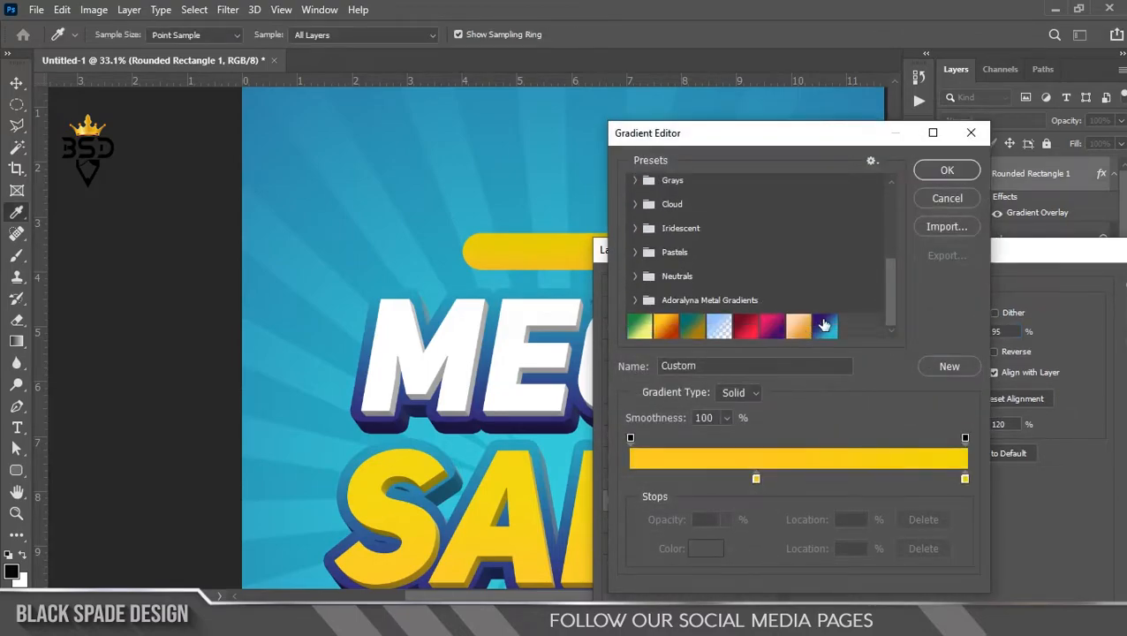
pyautogui.click(828, 326)
pyautogui.click(937, 179)
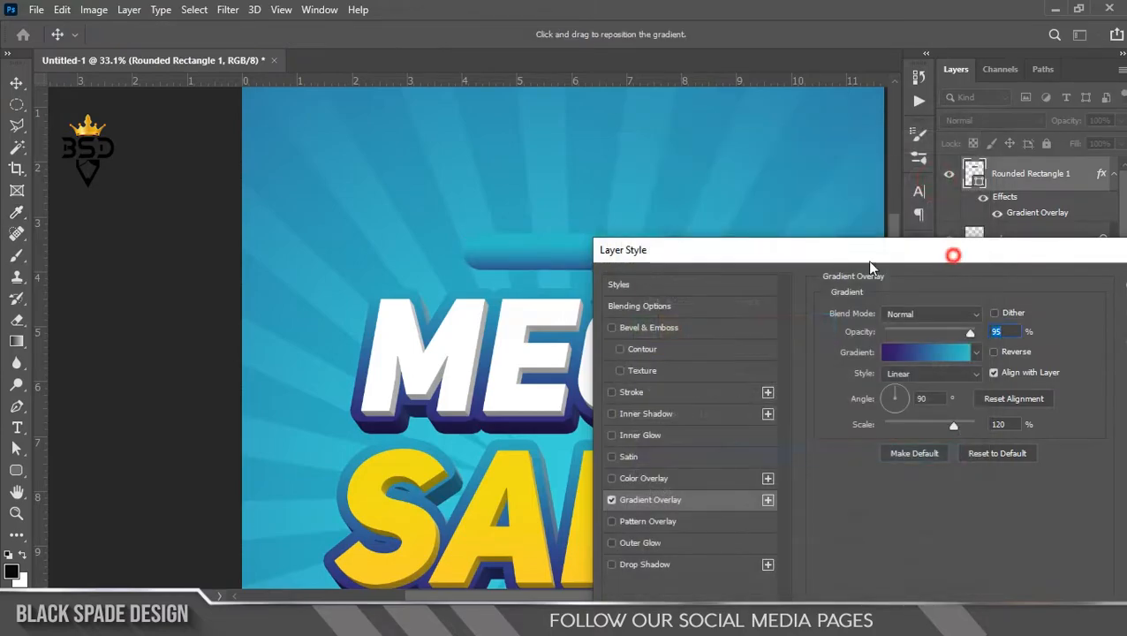
pyautogui.click(1016, 292)
# Convert the Rounded Rectangle 1 layer to a smart object and apply Eye Candy 7 Extrude with a 0.40% distance
pyautogui.rightClick(1019, 188)
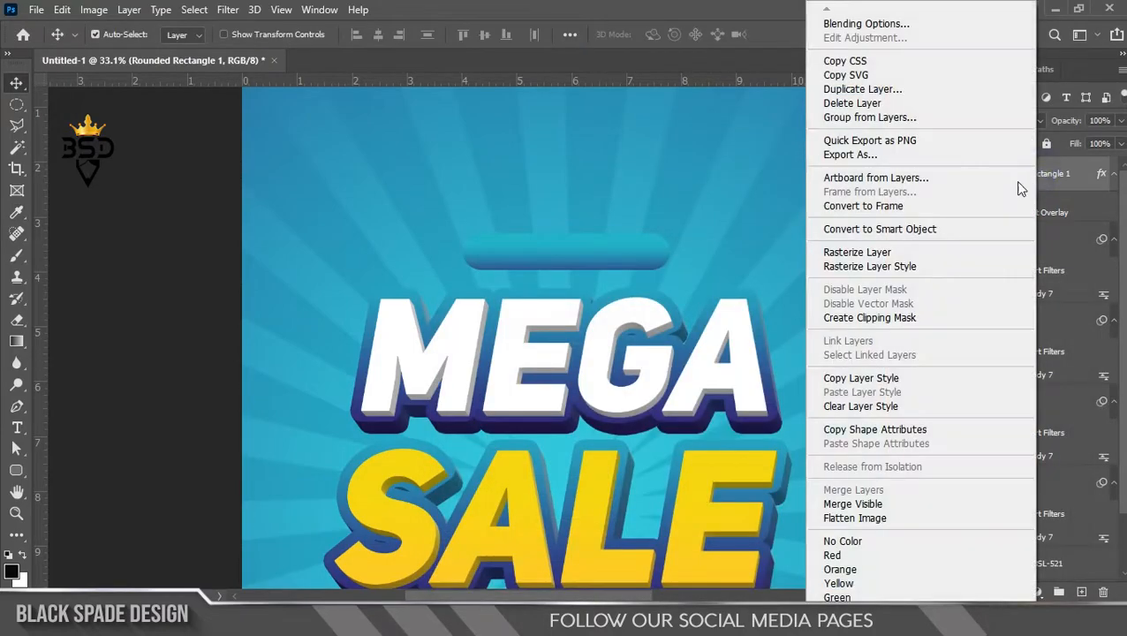
pyautogui.click(906, 232)
pyautogui.click(227, 8)
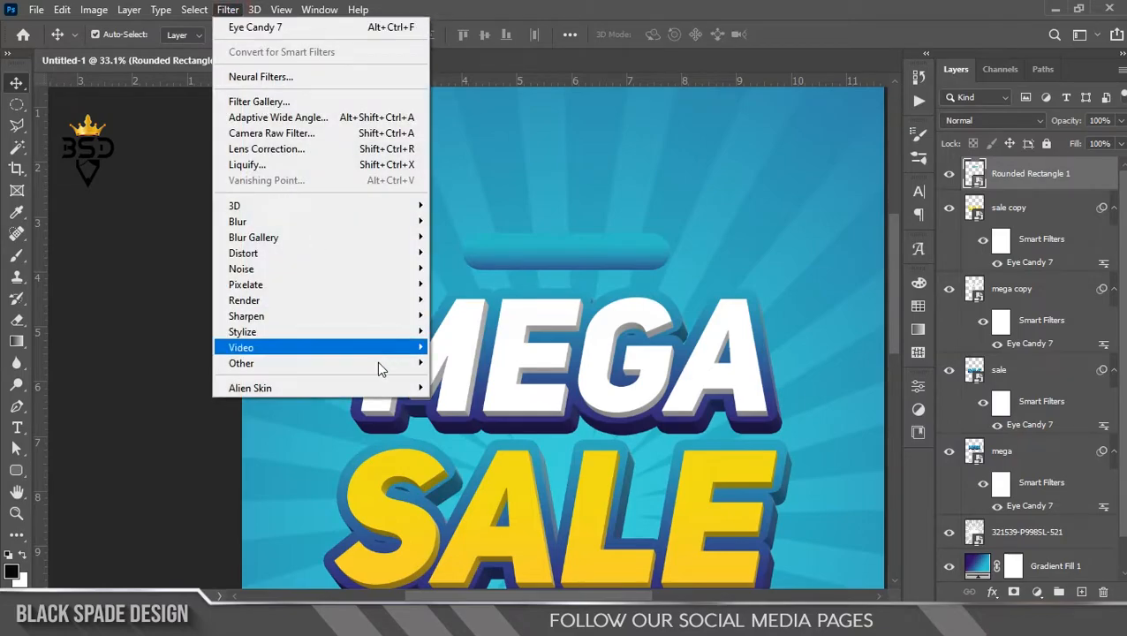
pyautogui.click(442, 388)
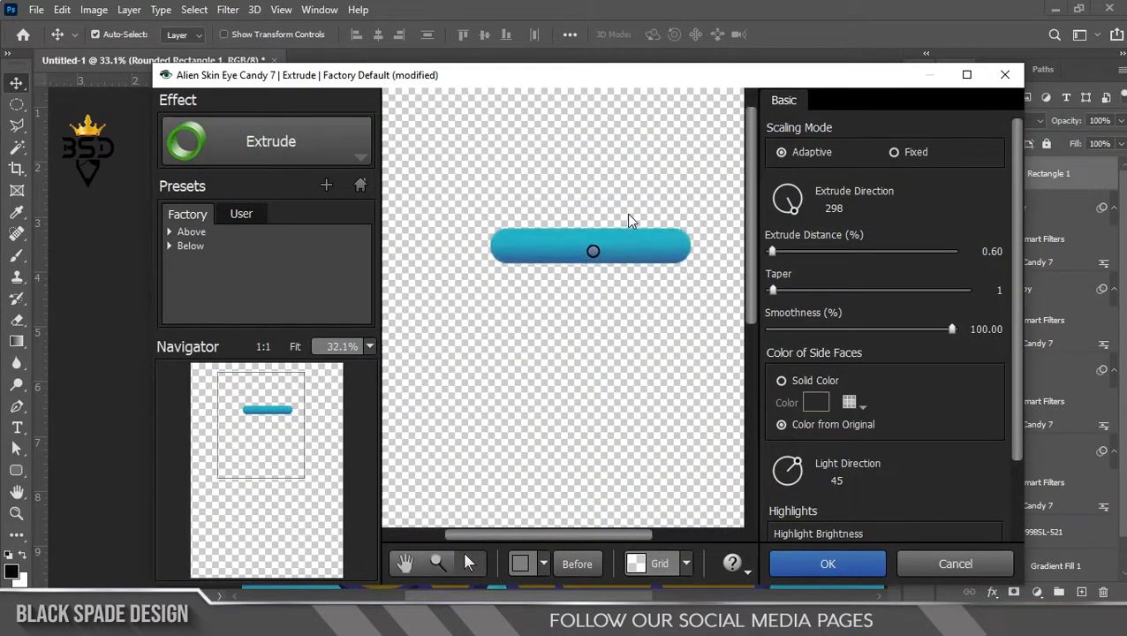
pyautogui.scroll(2, 639, 255)
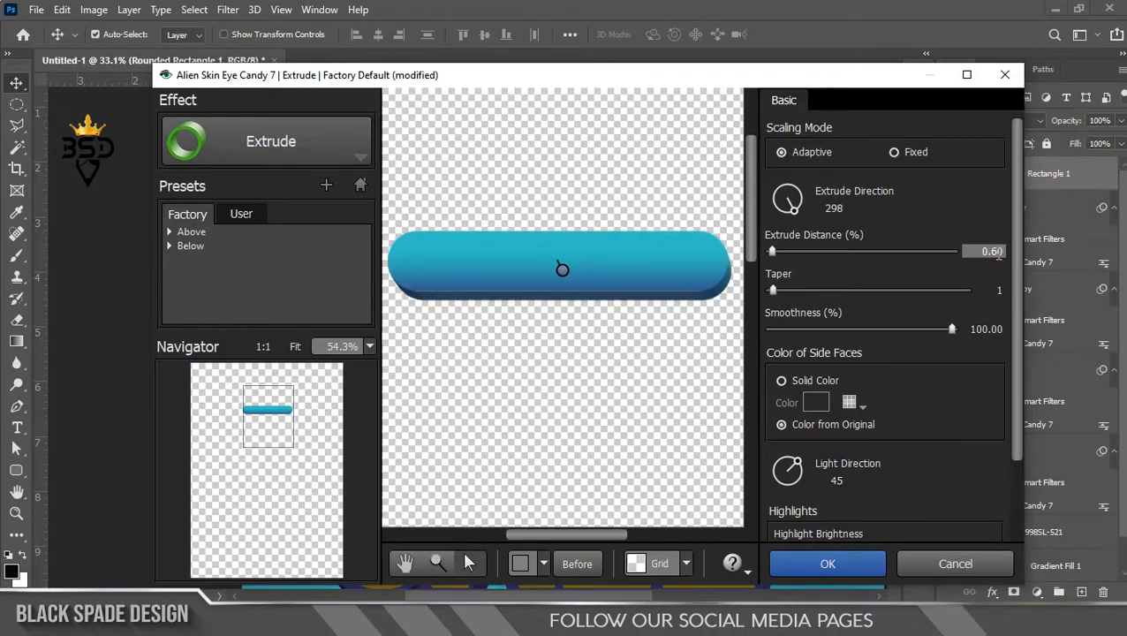
pyautogui.press('BackSpace')
pyautogui.write('4')
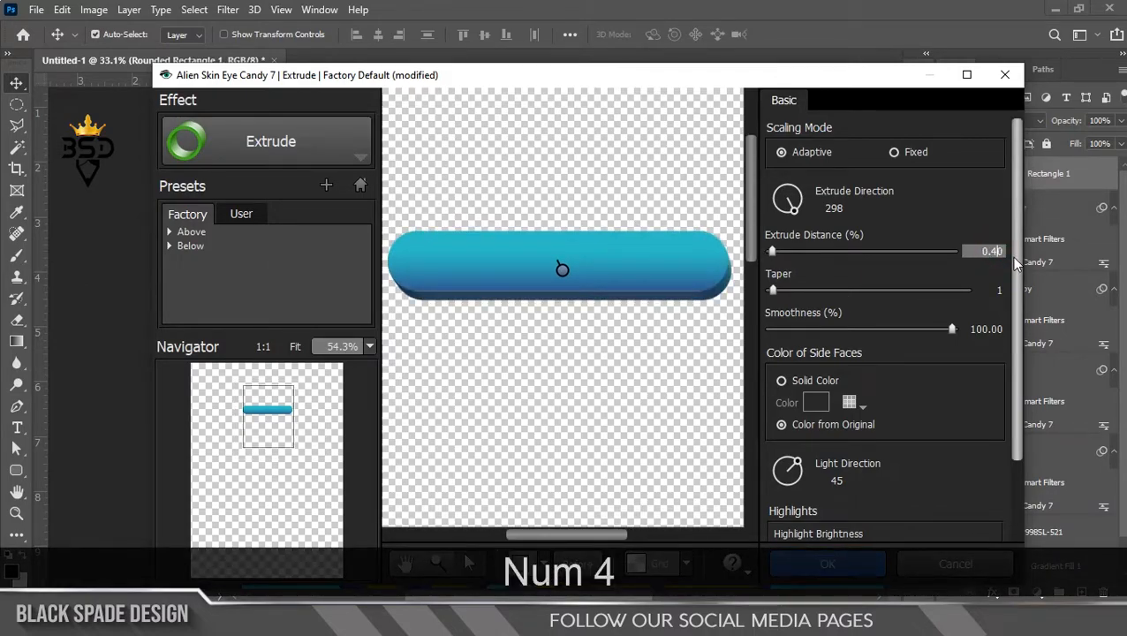
pyautogui.press('Return')
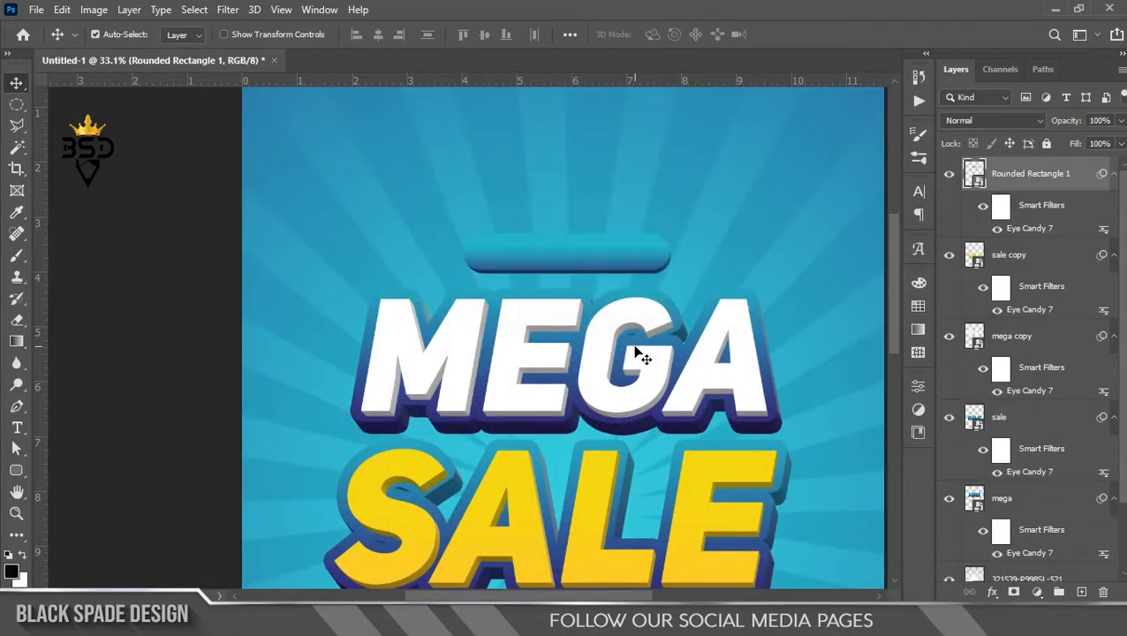
# Add the white text "SUMMER" at 35 pt in Uni Sans Heavy CAPS on the extruded bar
pyautogui.scroll(2, 603, 250)
pyautogui.press('t')
pyautogui.click(536, 256)
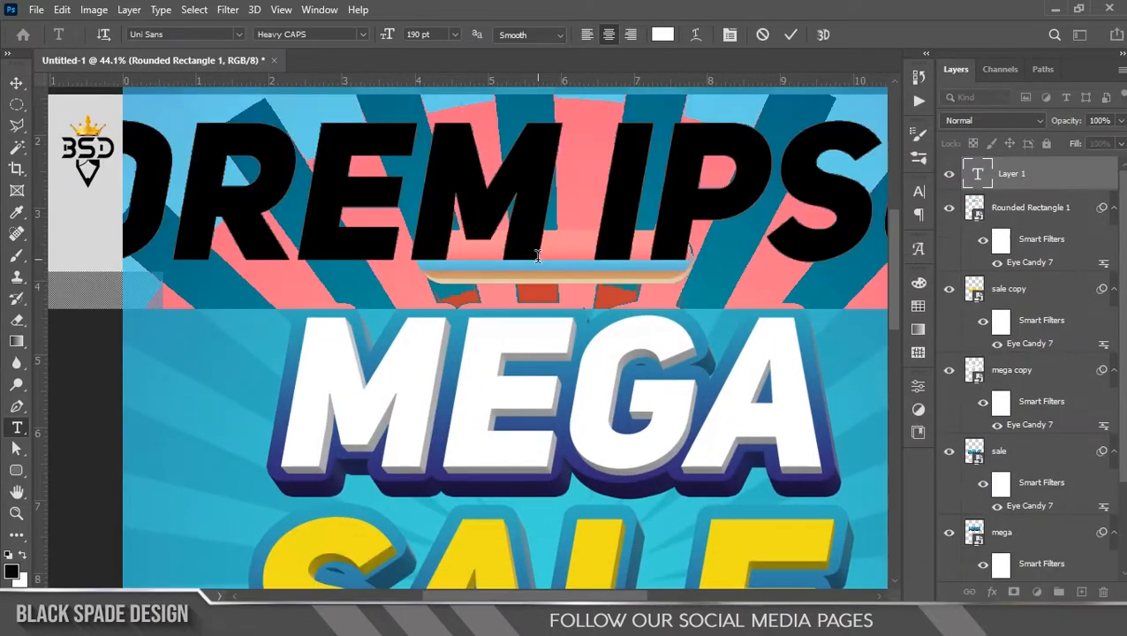
pyautogui.moveTo(371, 41); pyautogui.dragTo(340, 111)
pyautogui.write('SUMMER')
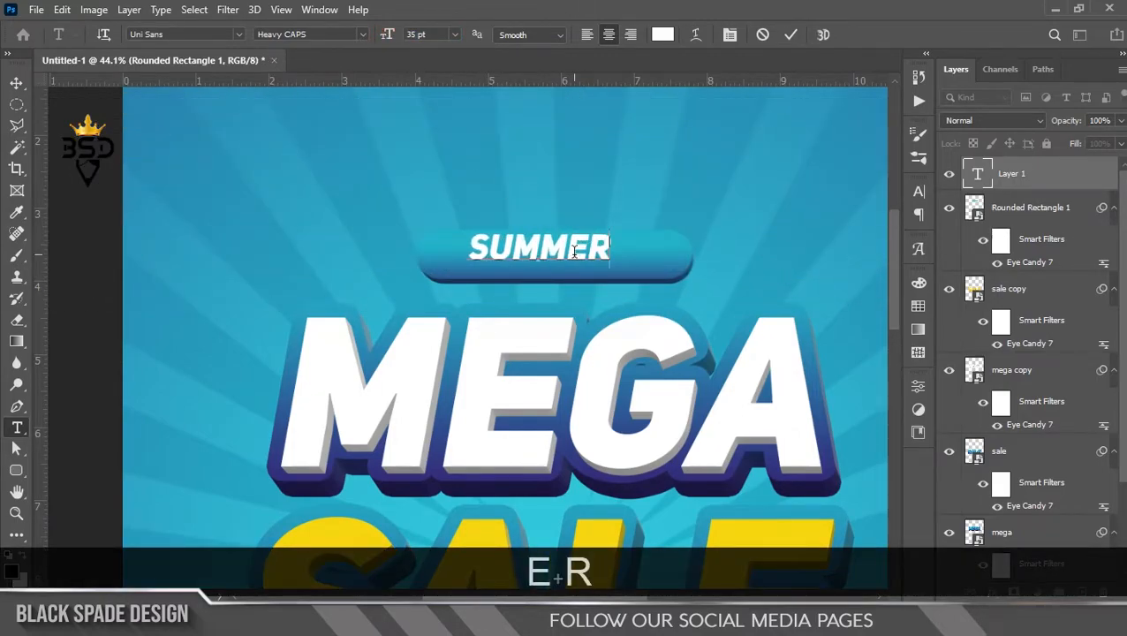
# Set the SUMMER text to 40 pt with a tracking of 140
pyautogui.hotkey('ctrl', 'a')
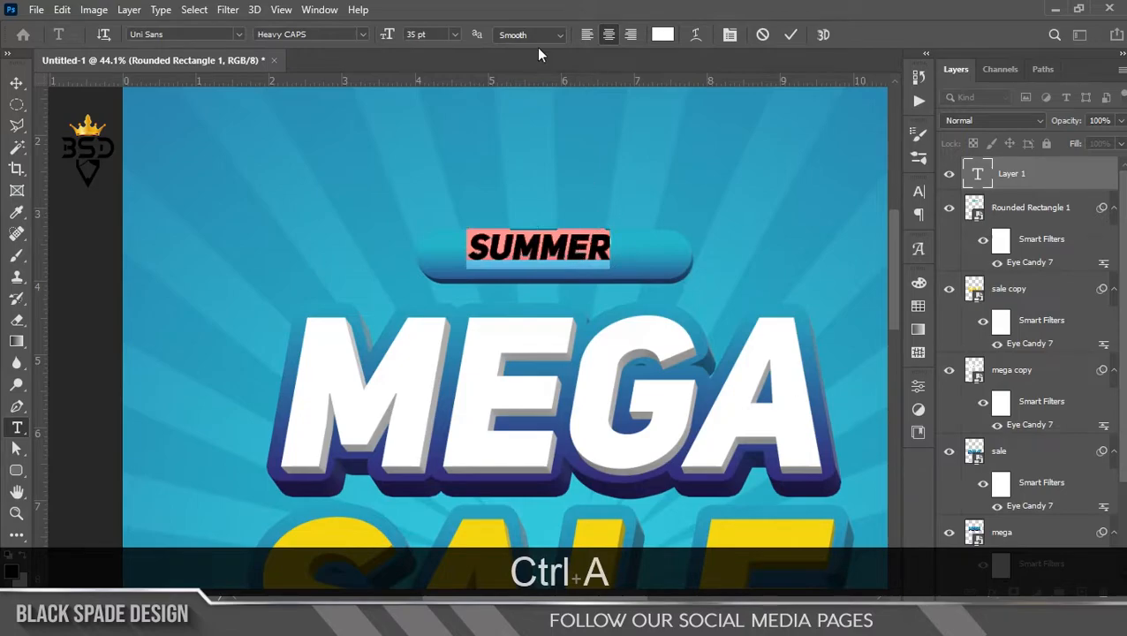
pyautogui.moveTo(387, 37); pyautogui.dragTo(391, 39)
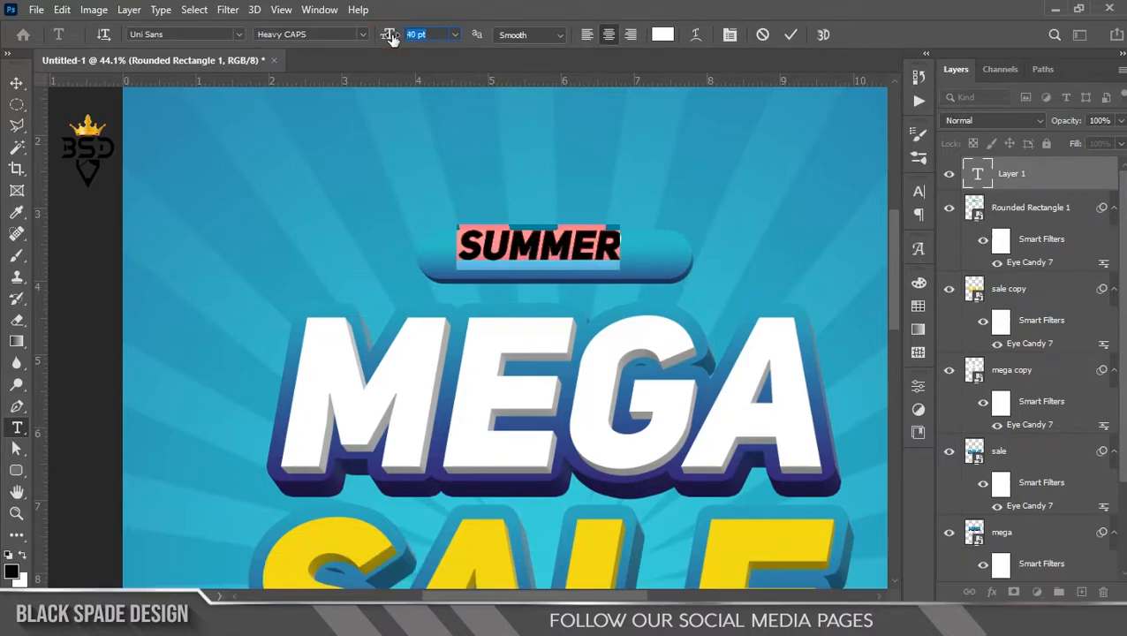
pyautogui.click(729, 35)
pyautogui.moveTo(830, 251); pyautogui.dragTo(857, 244)
pyautogui.click(790, 35)
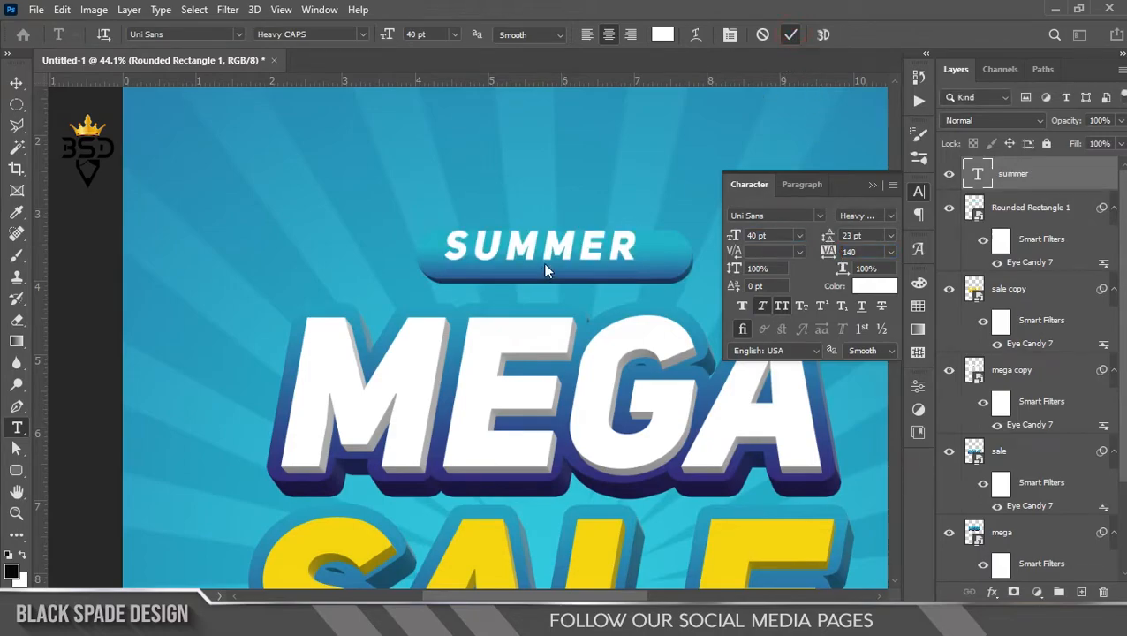
# Centre the SUMMER text on the extruded bar, fine-tuning its position slightly
pyautogui.press('v')
pyautogui.scroll(3, 540, 265)
pyautogui.moveTo(559, 239); pyautogui.dragTo(580, 255)
pyautogui.scroll(-1, 619, 273)
pyautogui.press('space')
pyautogui.moveTo(657, 268); pyautogui.dragTo(502, 275)
pyautogui.press('Right')
pyautogui.press('Right')
pyautogui.press('Right')
pyautogui.press('Down')
pyautogui.press('Down')
# Convert the summer layer to a smart object and apply Eye Candy 7 Extrude with a 0.20% distance
pyautogui.rightClick(1034, 193)
pyautogui.click(822, 212)
pyautogui.click(226, 10)
pyautogui.click(256, 25)
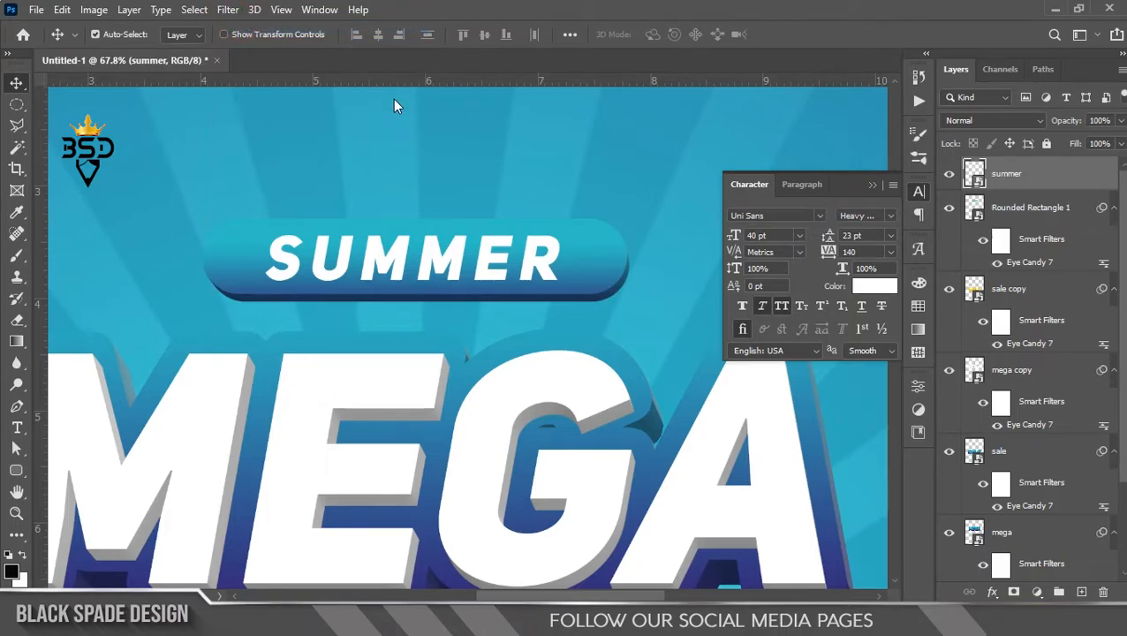
pyautogui.scroll(9, 600, 191)
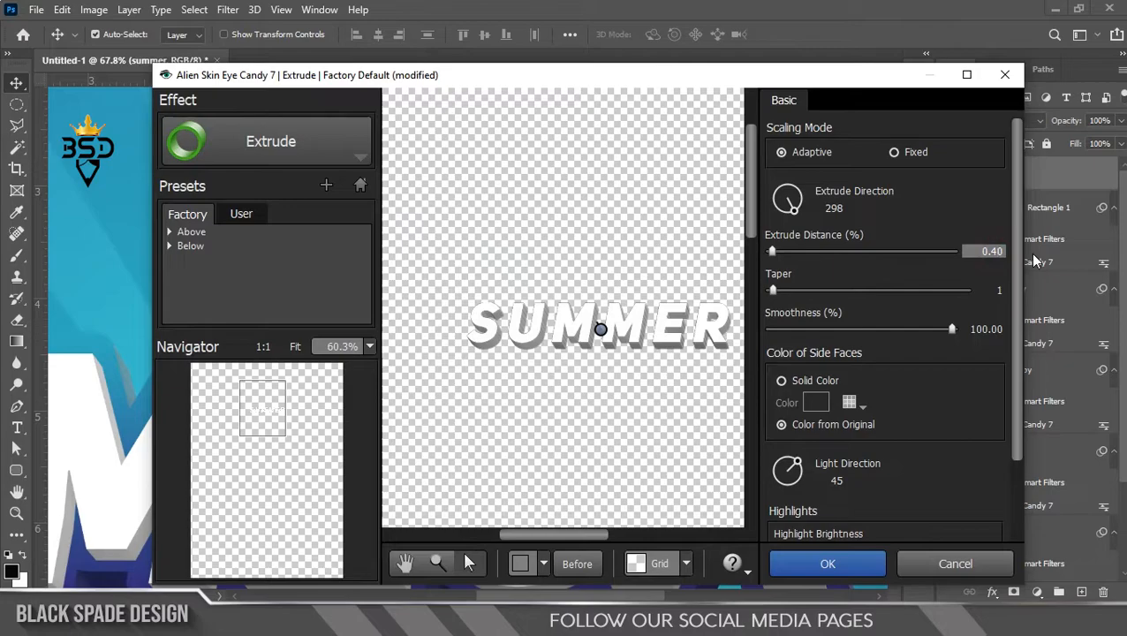
pyautogui.press('BackSpace')
pyautogui.write('2')
pyautogui.click(978, 210)
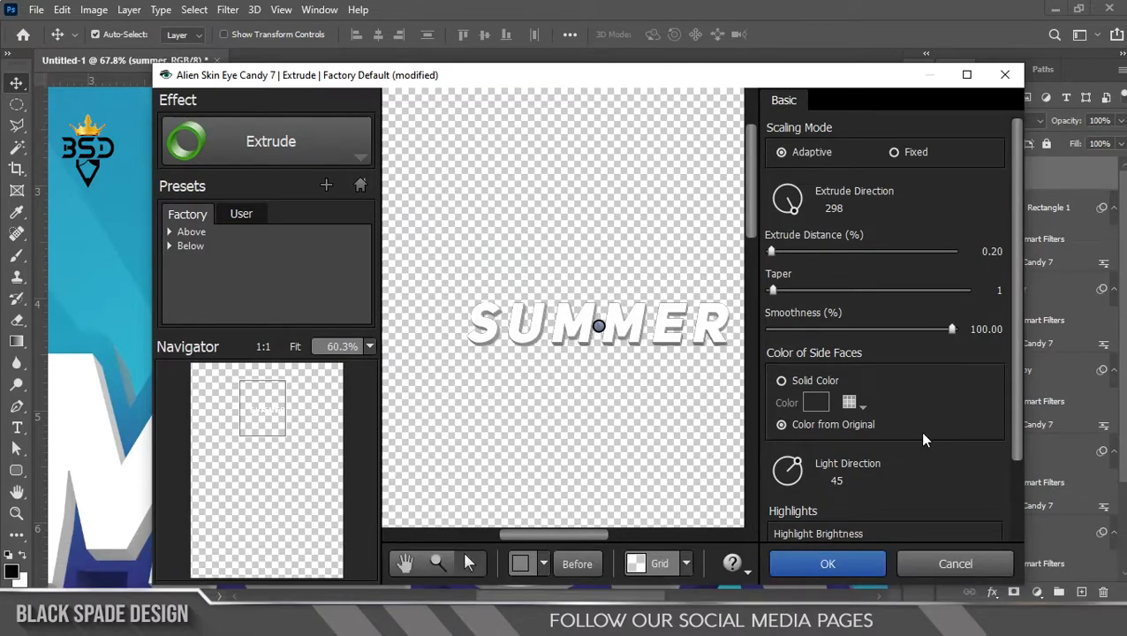
pyautogui.click(839, 562)
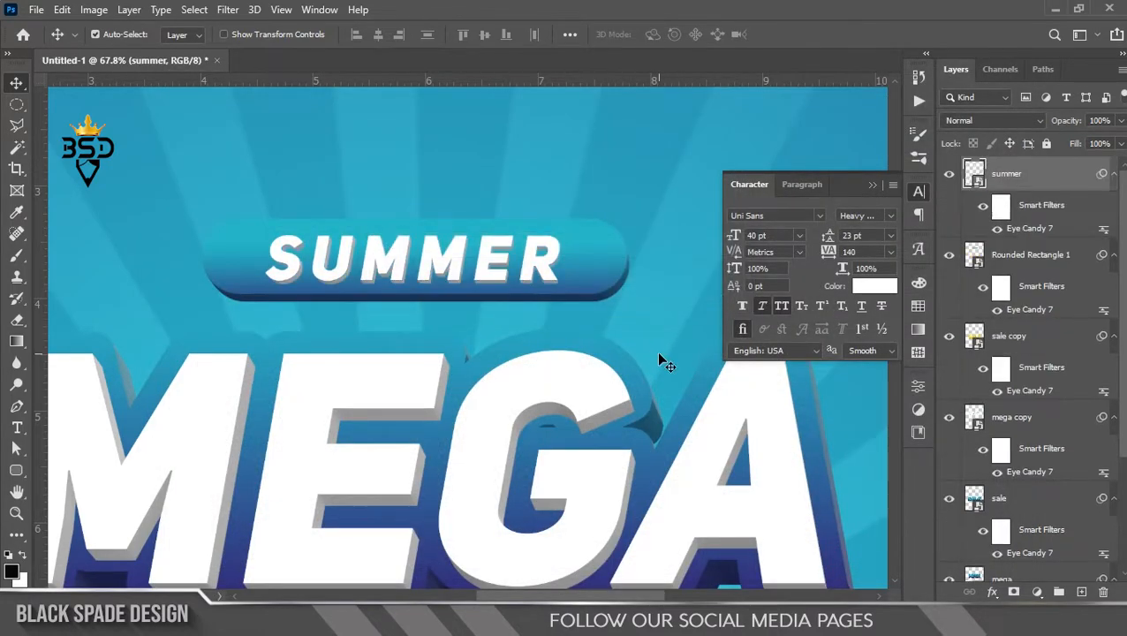
# Collapse the smart filter lists of the summer and Rounded Rectangle 1 layers
pyautogui.scroll(-4, 481, 273)
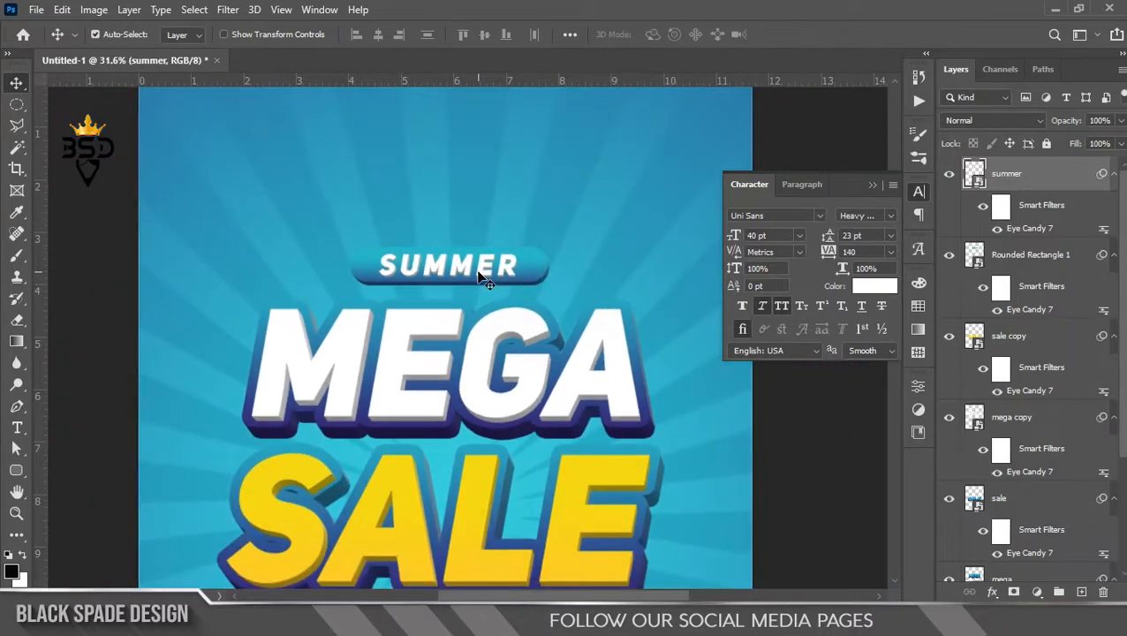
pyautogui.scroll(4, 481, 275)
pyautogui.click(1111, 177)
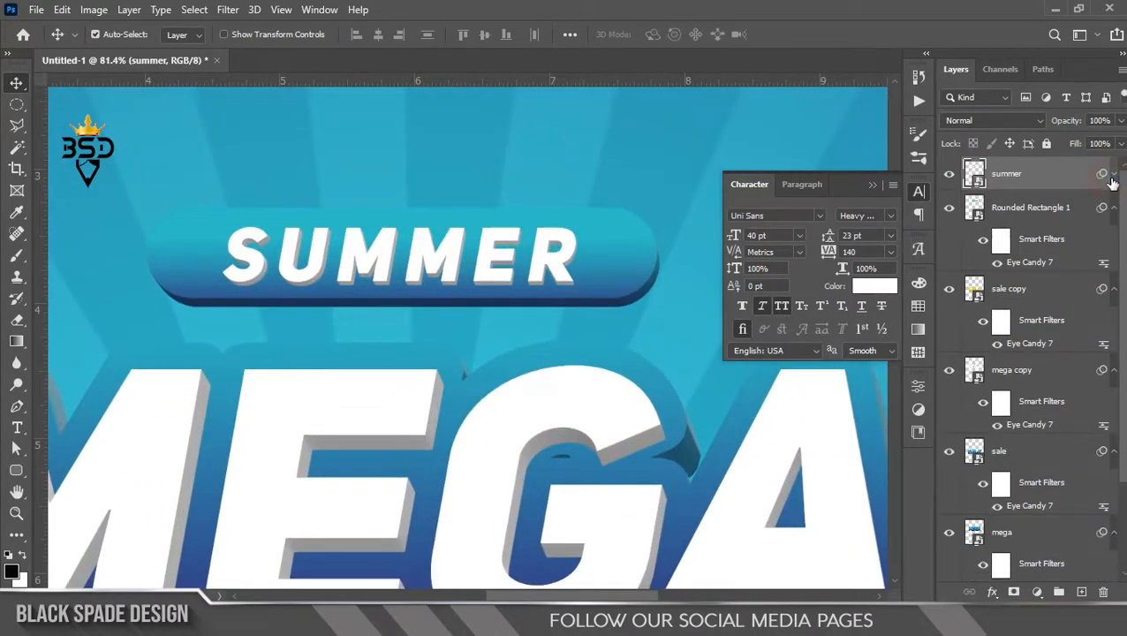
pyautogui.click(1111, 209)
pyautogui.click(1040, 211)
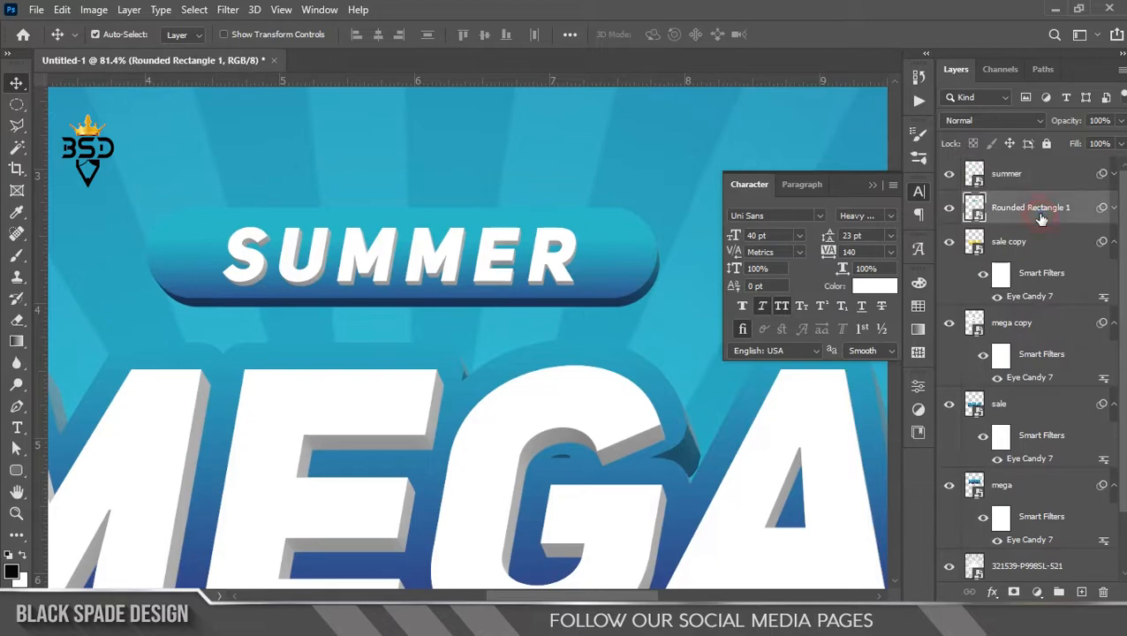
# Examine the extruded edges of the SALE lettering up close and the composition of the whole poster
pyautogui.scroll(-10, 558, 250)
pyautogui.scroll(2, 584, 420)
pyautogui.moveTo(607, 452); pyautogui.dragTo(625, 220)
pyautogui.scroll(2, 524, 447)
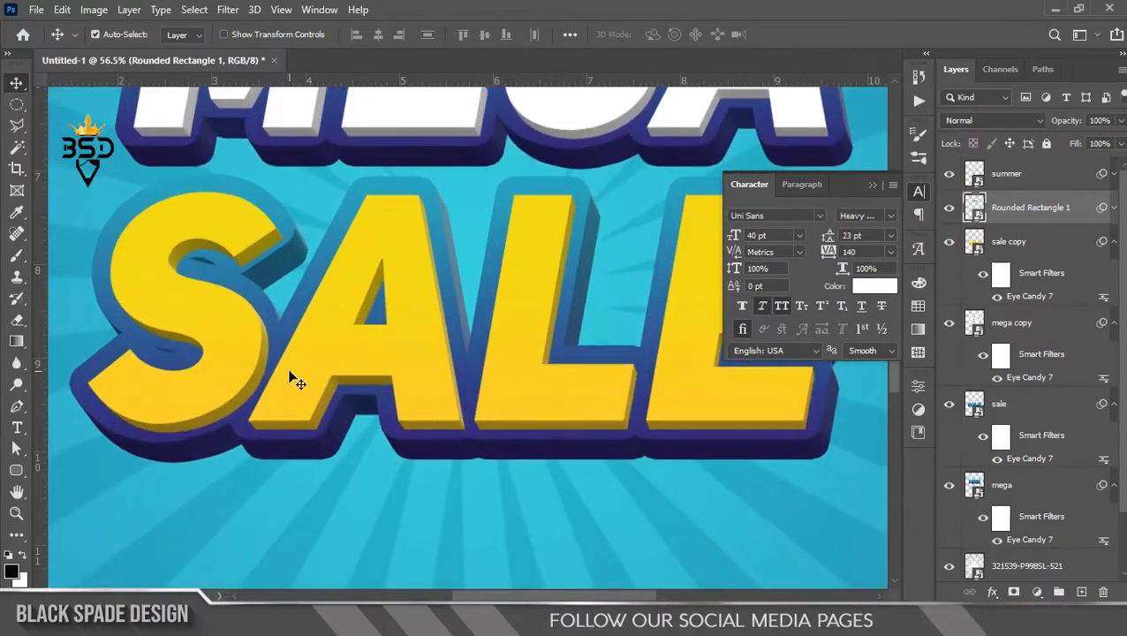
pyautogui.scroll(1, 294, 381)
pyautogui.moveTo(299, 330); pyautogui.dragTo(321, 332)
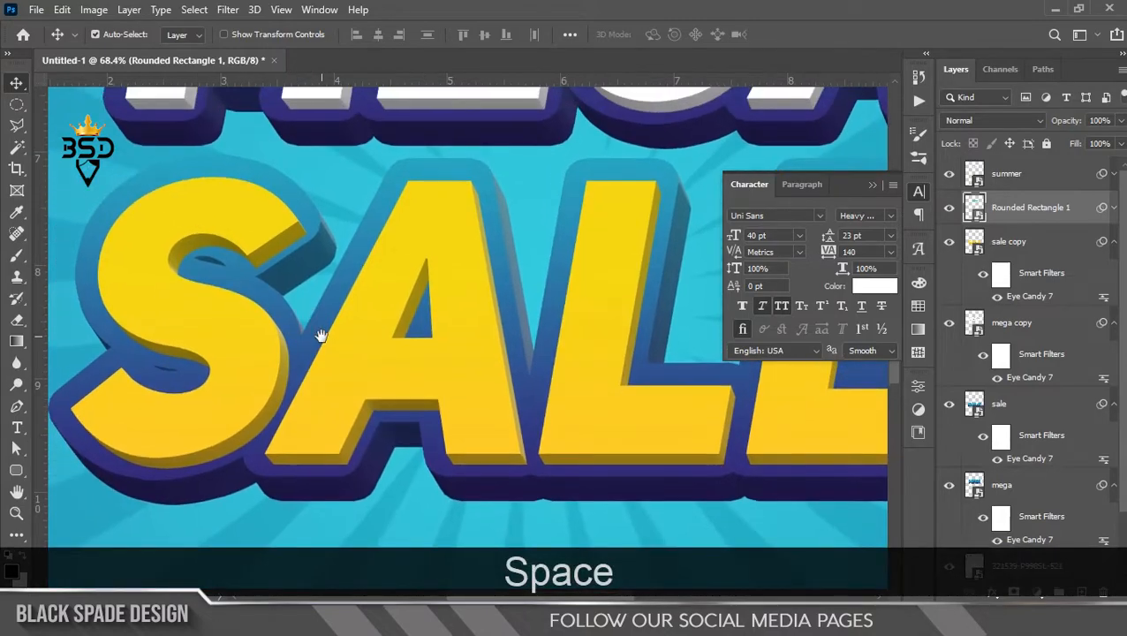
pyautogui.scroll(-2, 321, 343)
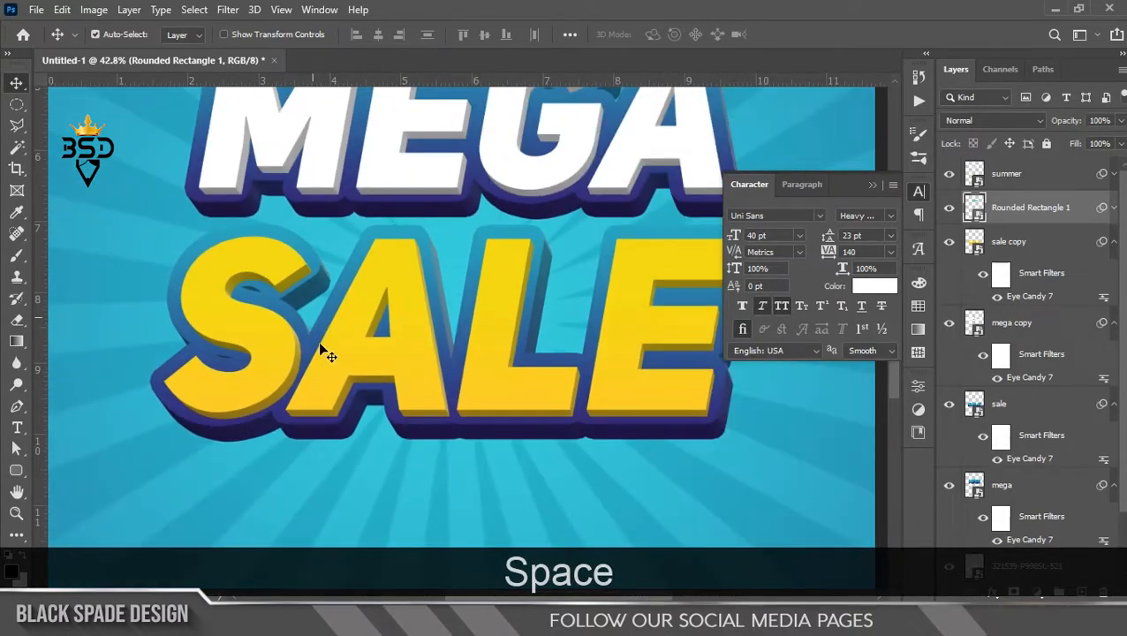
pyautogui.scroll(3, 320, 388)
pyautogui.moveTo(310, 390); pyautogui.dragTo(344, 436)
pyautogui.scroll(-5, 344, 435)
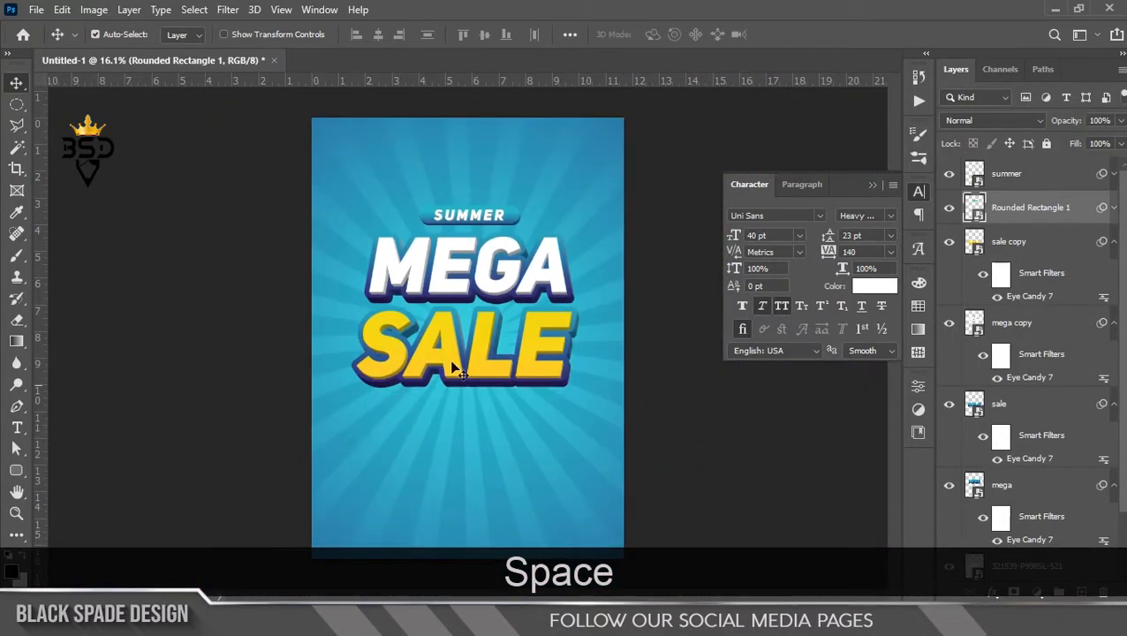
pyautogui.scroll(4, 522, 319)
# Collapse the smart filter lists of the sale and mega layers and duplicate both layers
pyautogui.moveTo(1124, 334); pyautogui.dragTo(1124, 411)
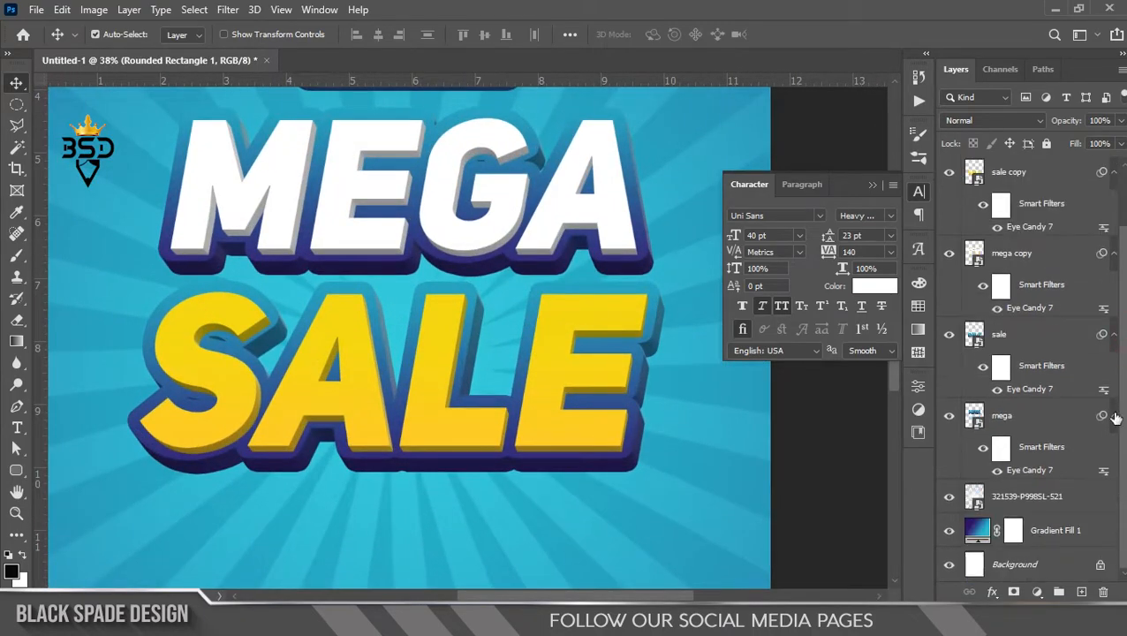
pyautogui.click(1112, 417)
pyautogui.click(1112, 385)
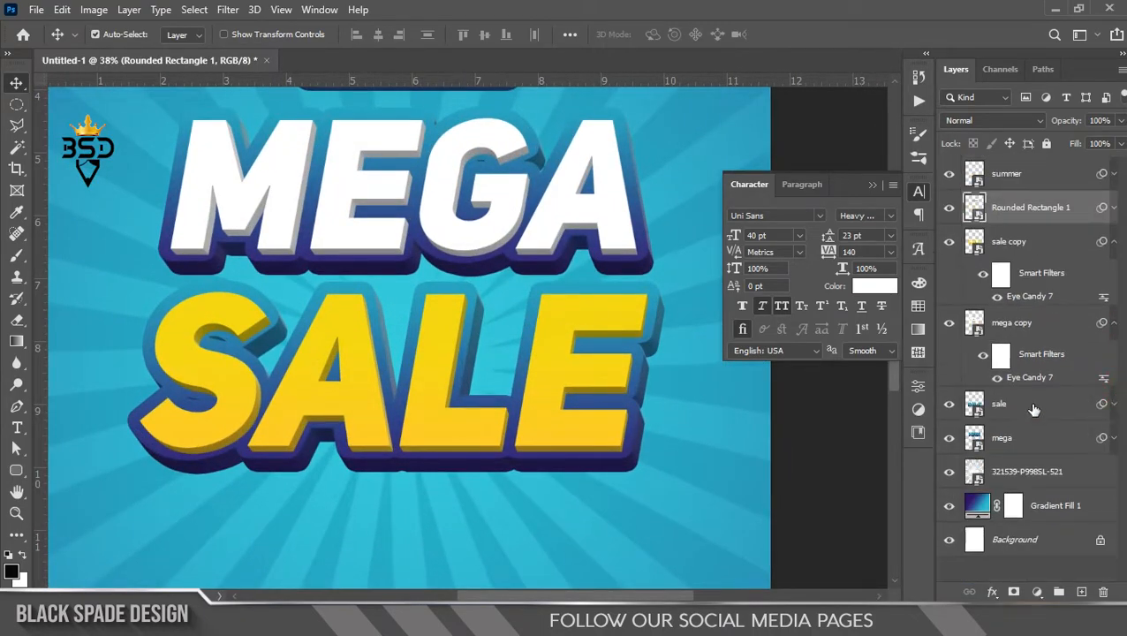
pyautogui.click(1021, 408)
pyautogui.keyDown('ctrl'); pyautogui.click(1019, 444); pyautogui.keyUp('ctrl')
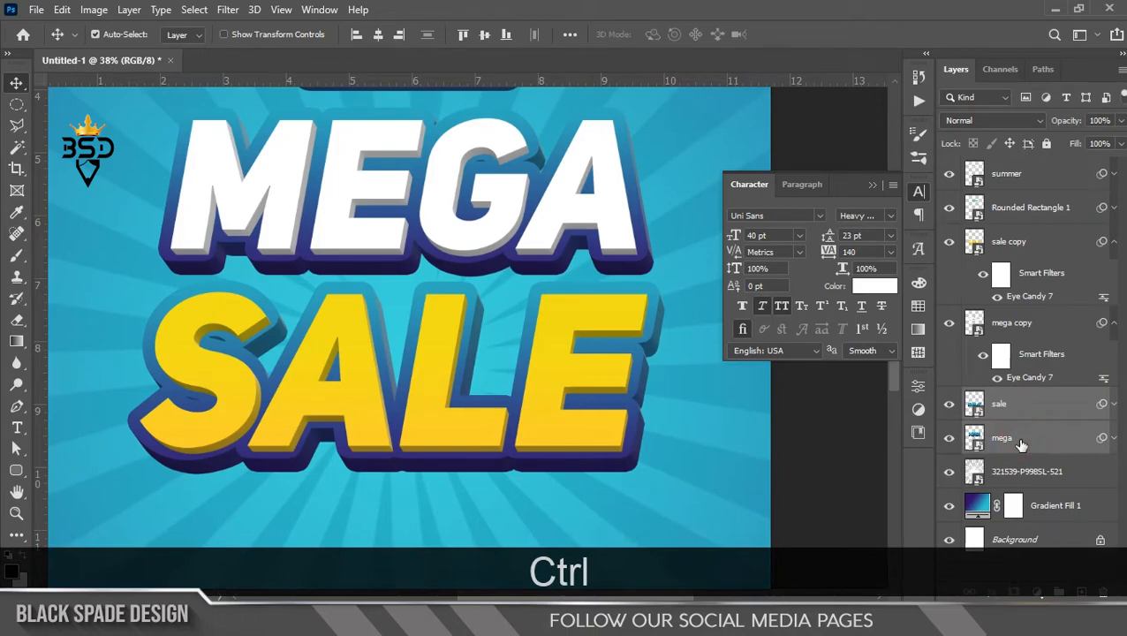
pyautogui.scroll(-2, 548, 259)
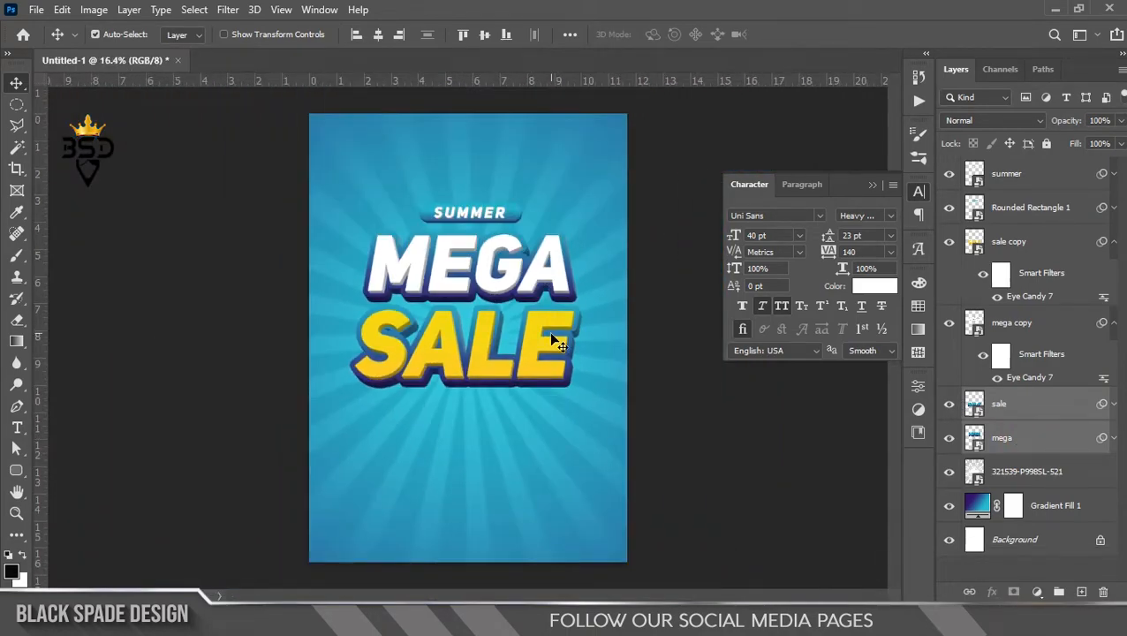
pyautogui.scroll(2, 550, 337)
pyautogui.hotkey('ctrl', 'j')
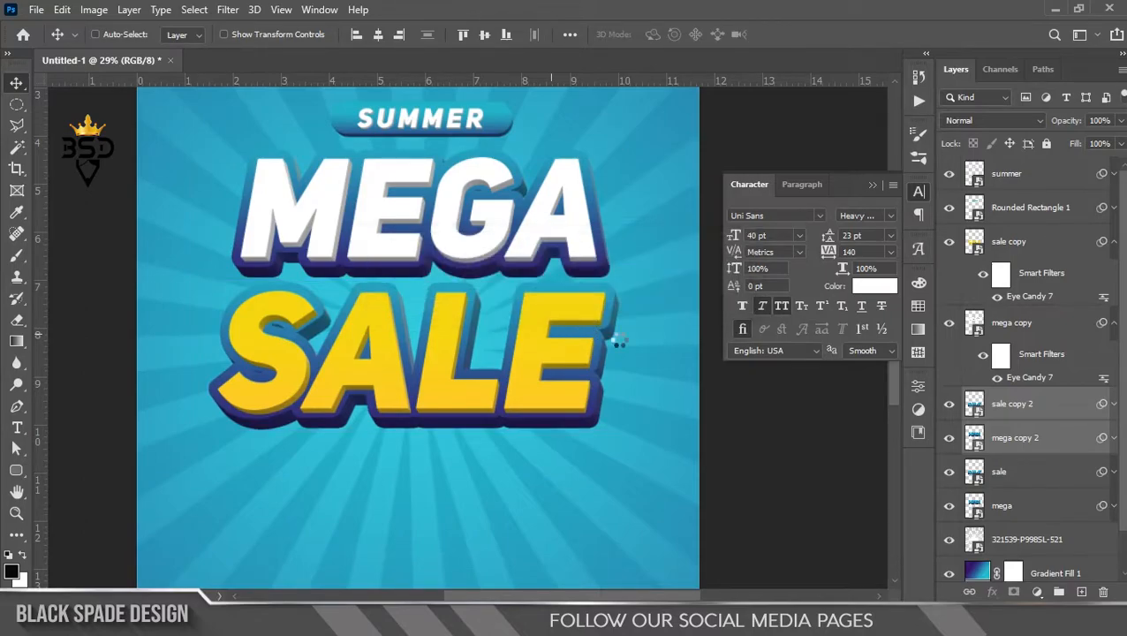
# Merge the original sale and mega layers beneath their copies into a single layer
pyautogui.click(1033, 477)
pyautogui.keyDown('ctrl'); pyautogui.click(1019, 516); pyautogui.keyUp('ctrl')
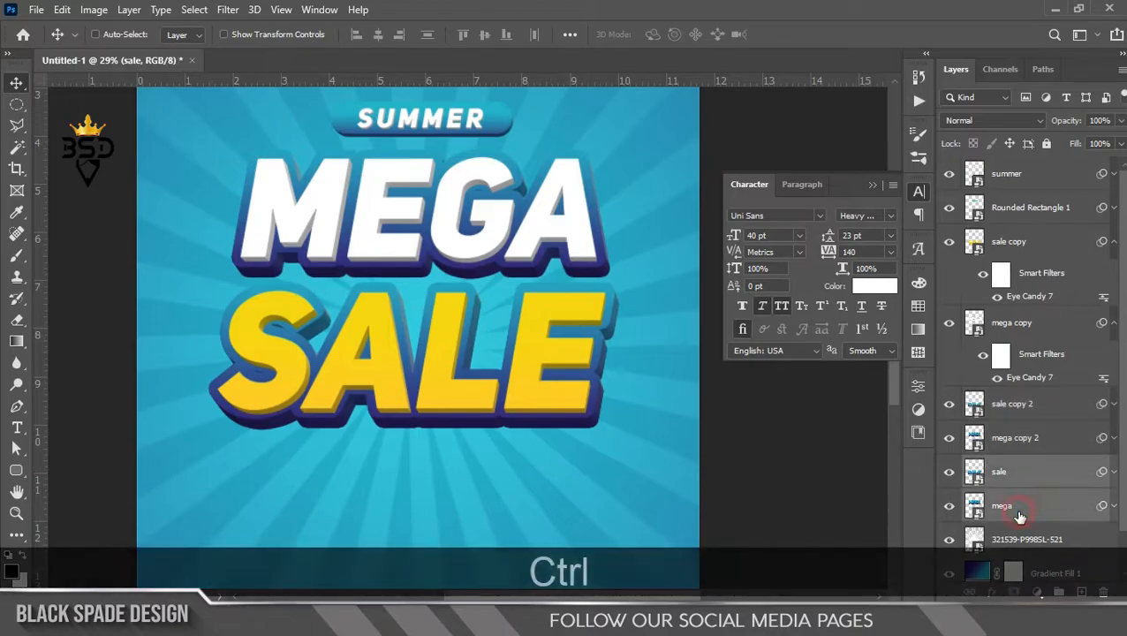
pyautogui.hotkey('ctrl', 'e')
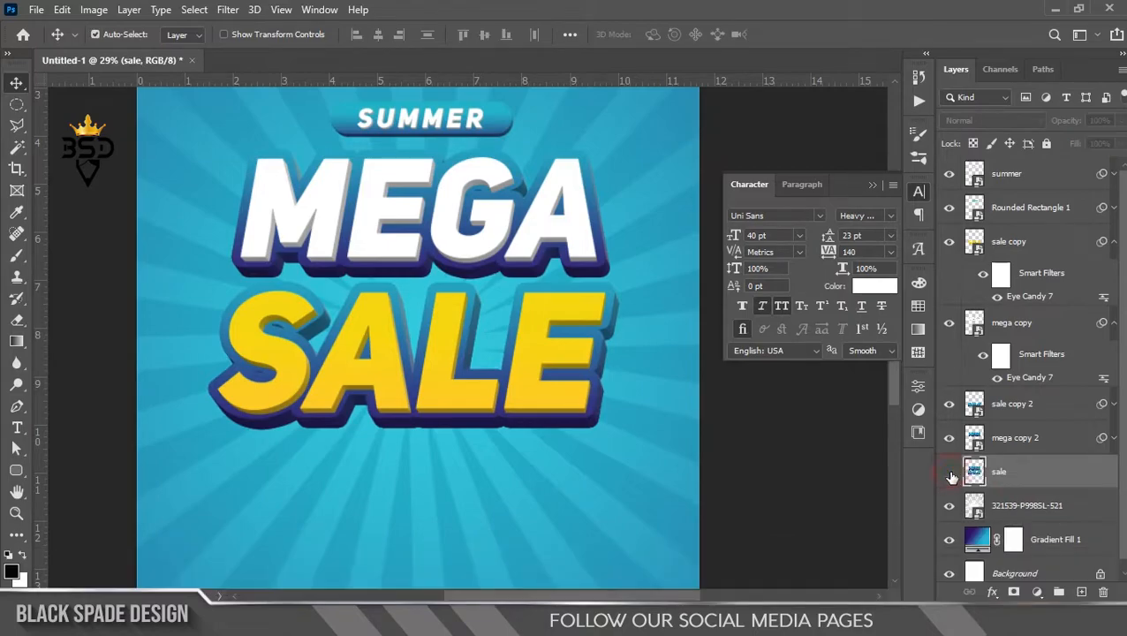
# Run the Shadow Right action from the Laconic Long Shadow set on the merged sale layer
pyautogui.scroll(-2, 474, 251)
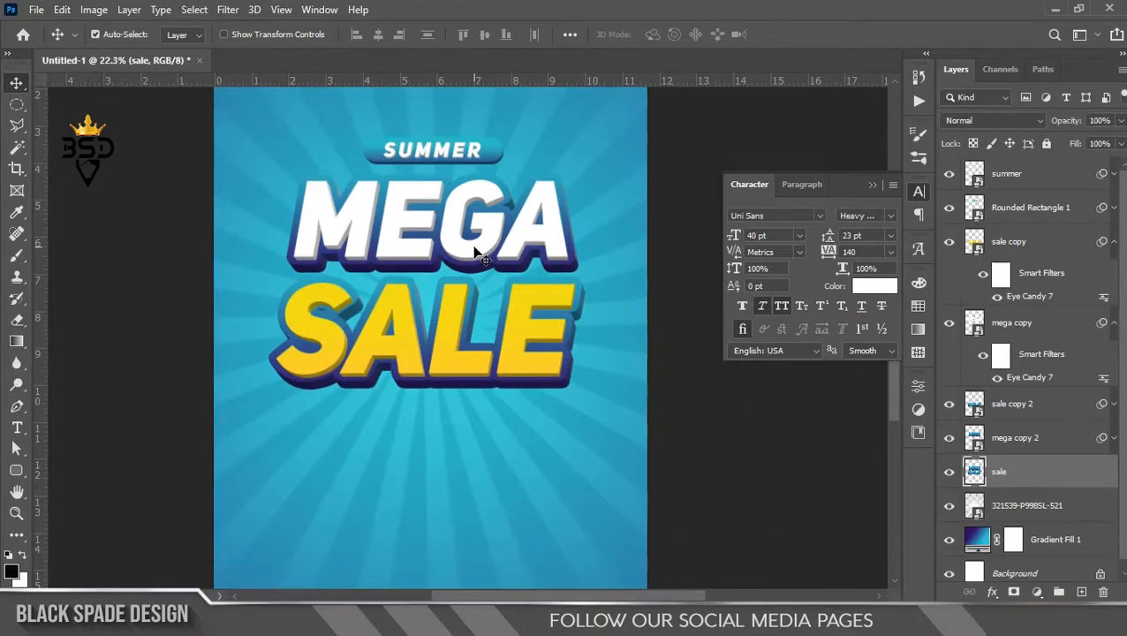
pyautogui.scroll(4, 470, 217)
pyautogui.press('space')
pyautogui.moveTo(558, 378); pyautogui.dragTo(547, 330)
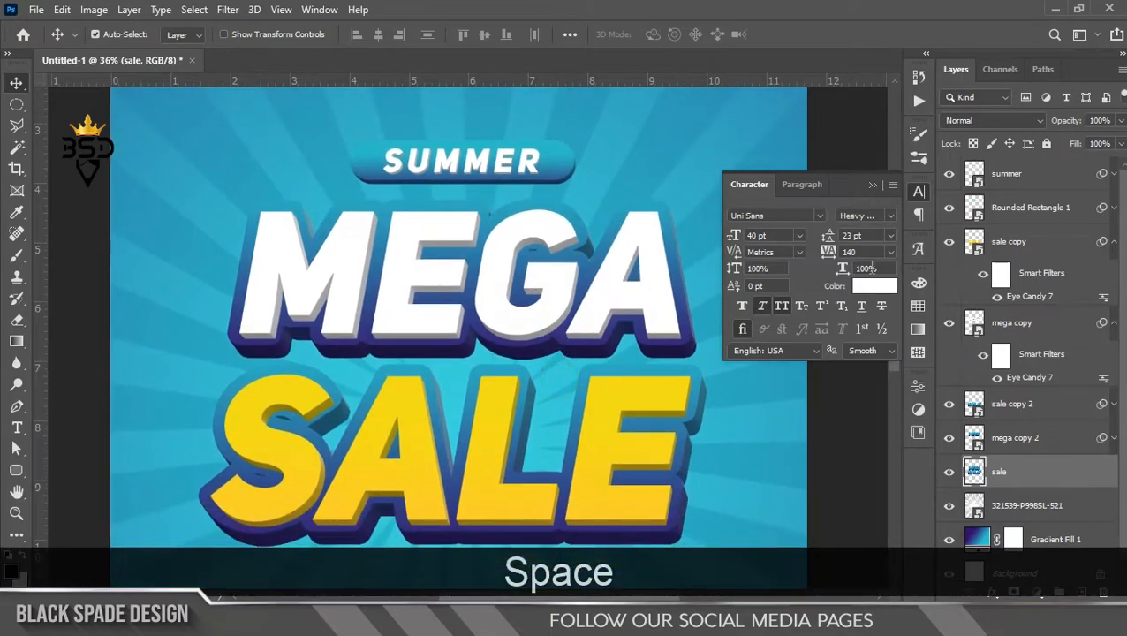
pyautogui.click(919, 103)
pyautogui.click(796, 231)
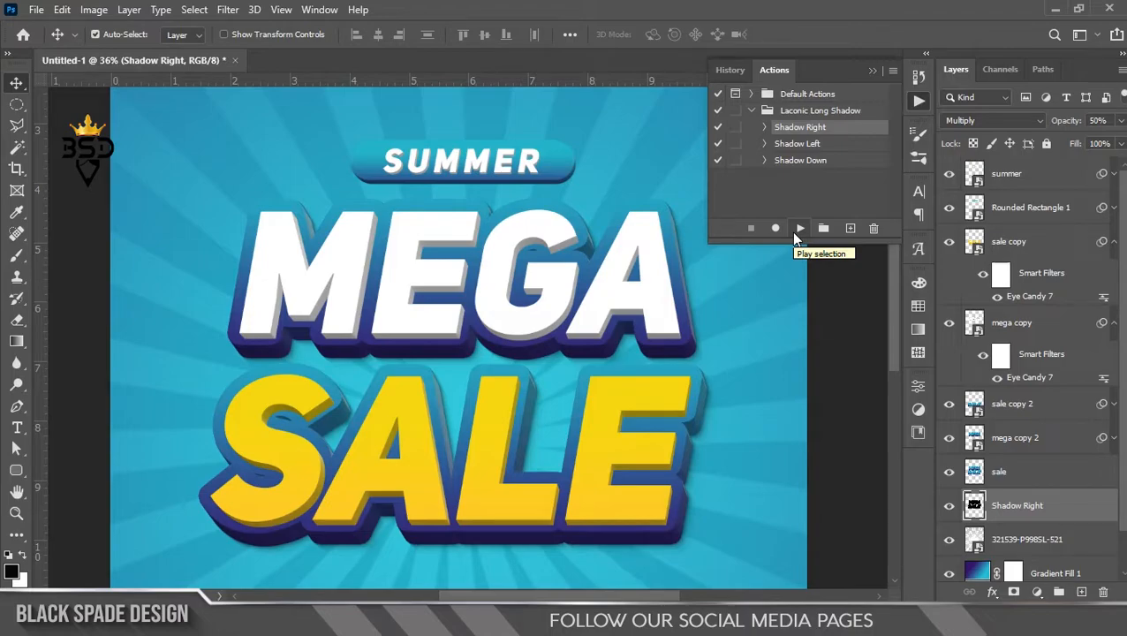
# Set the opacity of the lettering's Shadow Right layer to 75%
pyautogui.moveTo(1061, 119); pyautogui.dragTo(1070, 123)
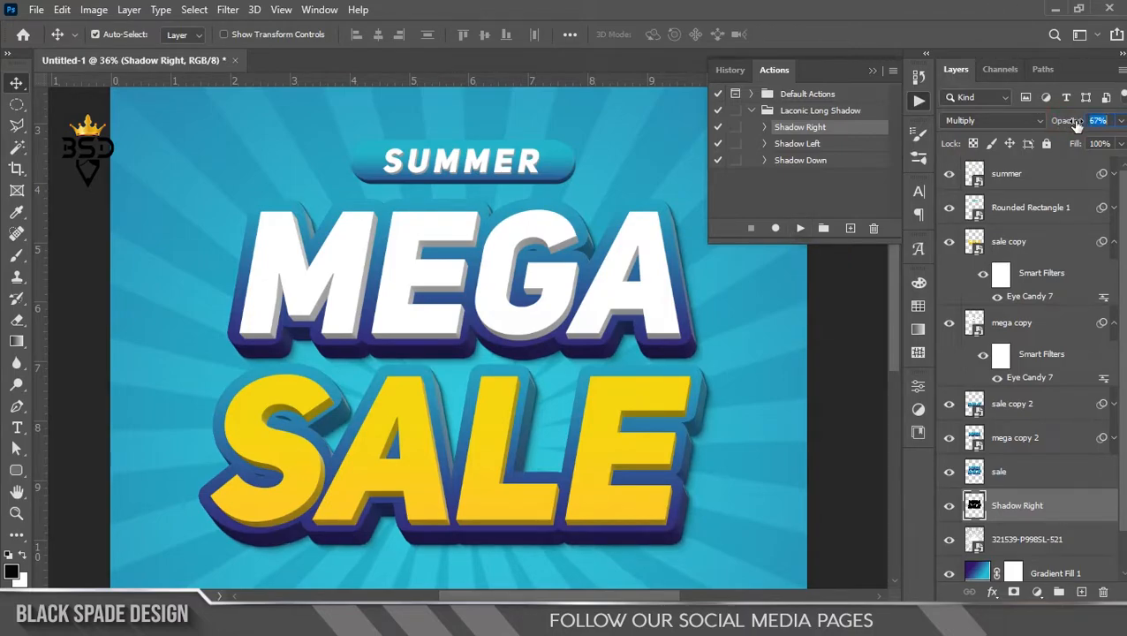
pyautogui.scroll(6, 509, 490)
pyautogui.press('space')
pyautogui.moveTo(515, 493); pyautogui.dragTo(567, 412)
pyautogui.scroll(-3, 581, 399)
pyautogui.press('space')
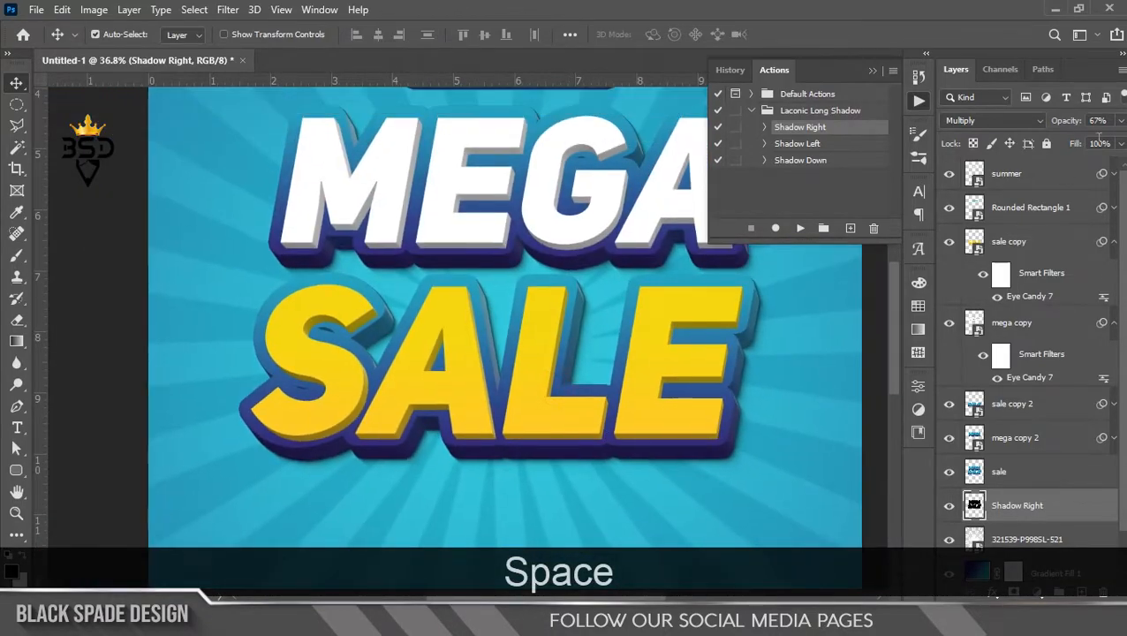
pyautogui.write('75')
pyautogui.press('Return')
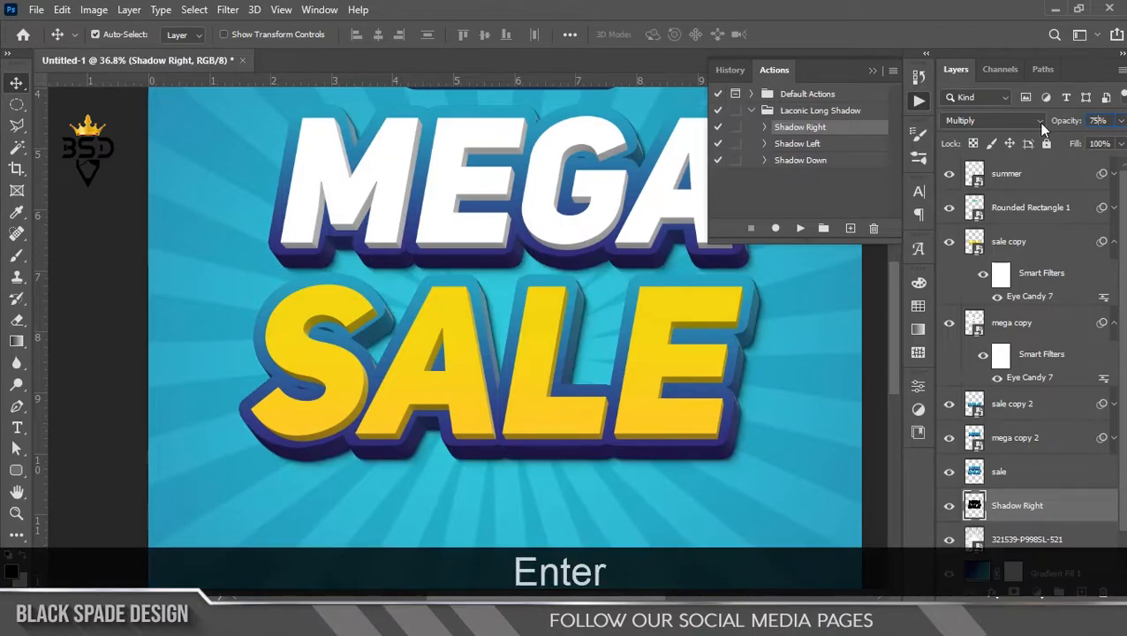
# Duplicate the summer and Rounded Rectangle 1 layers together
pyautogui.scroll(-2, 528, 252)
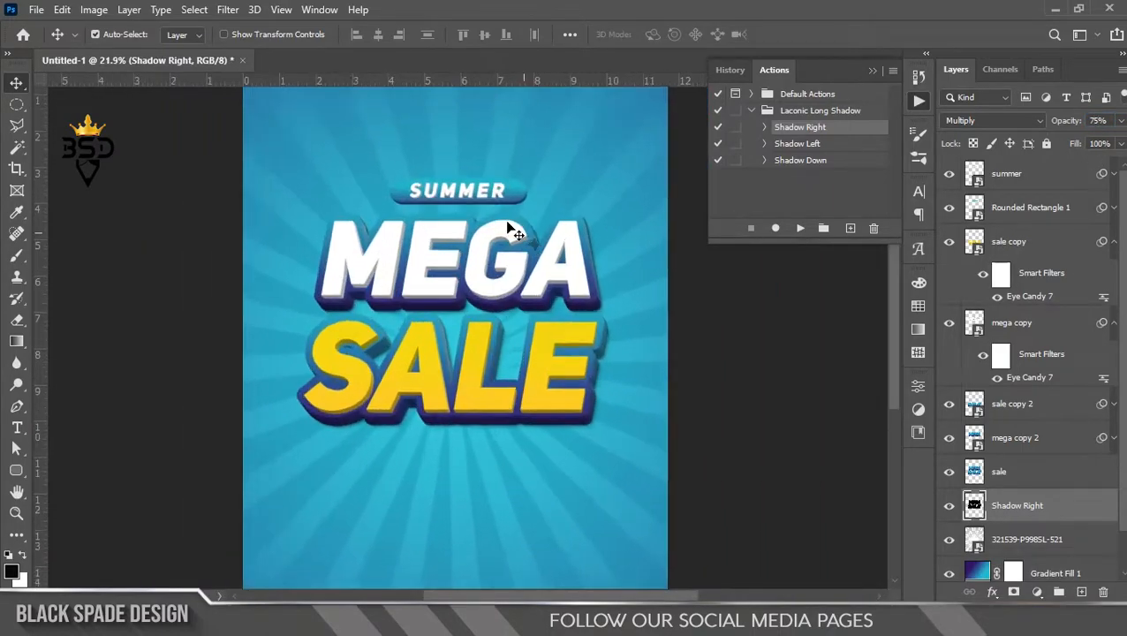
pyautogui.scroll(4, 510, 228)
pyautogui.press('space')
pyautogui.moveTo(502, 272); pyautogui.dragTo(510, 346)
pyautogui.rightClick(528, 240)
pyautogui.click(547, 244)
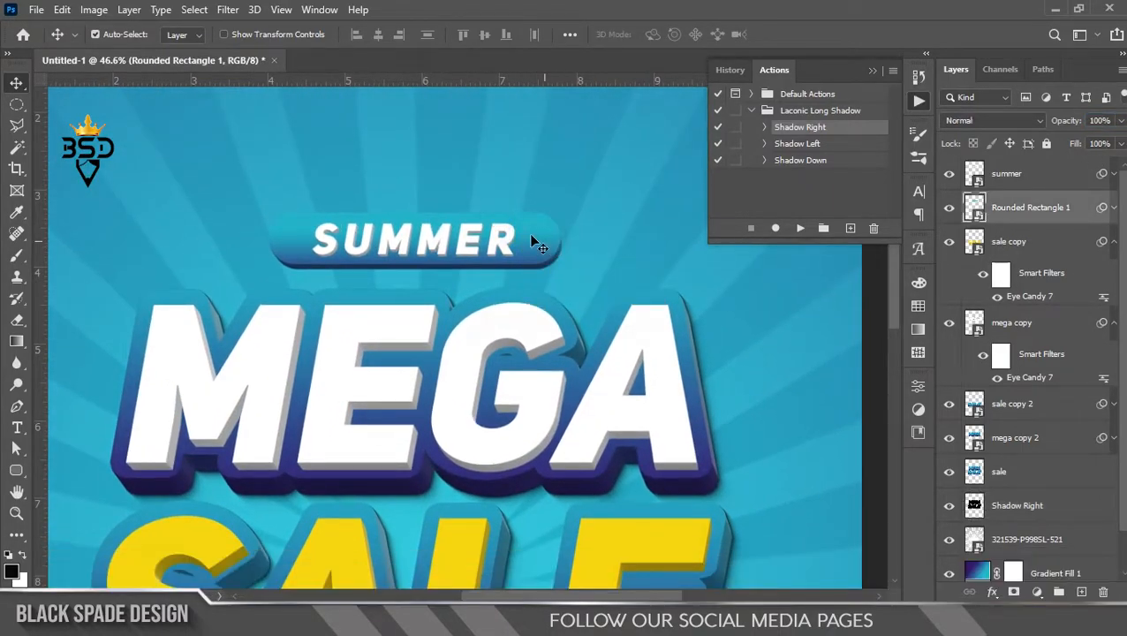
pyautogui.scroll(-1, 510, 227)
pyautogui.keyDown('ctrl'); pyautogui.click(1049, 182); pyautogui.keyUp('ctrl')
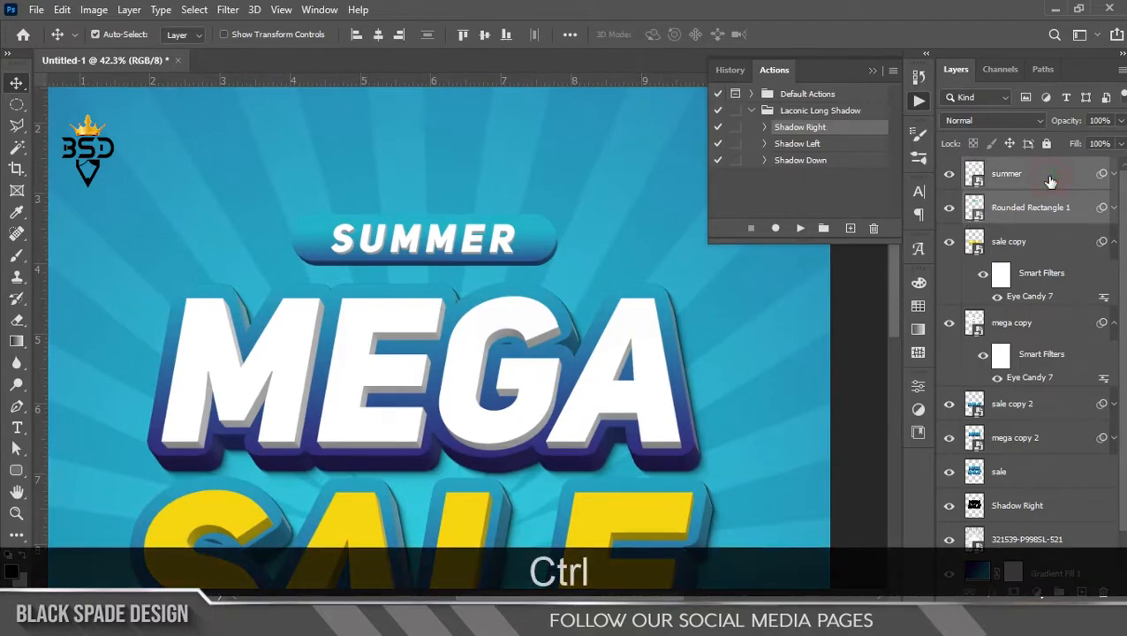
pyautogui.hotkey('ctrl', 'j')
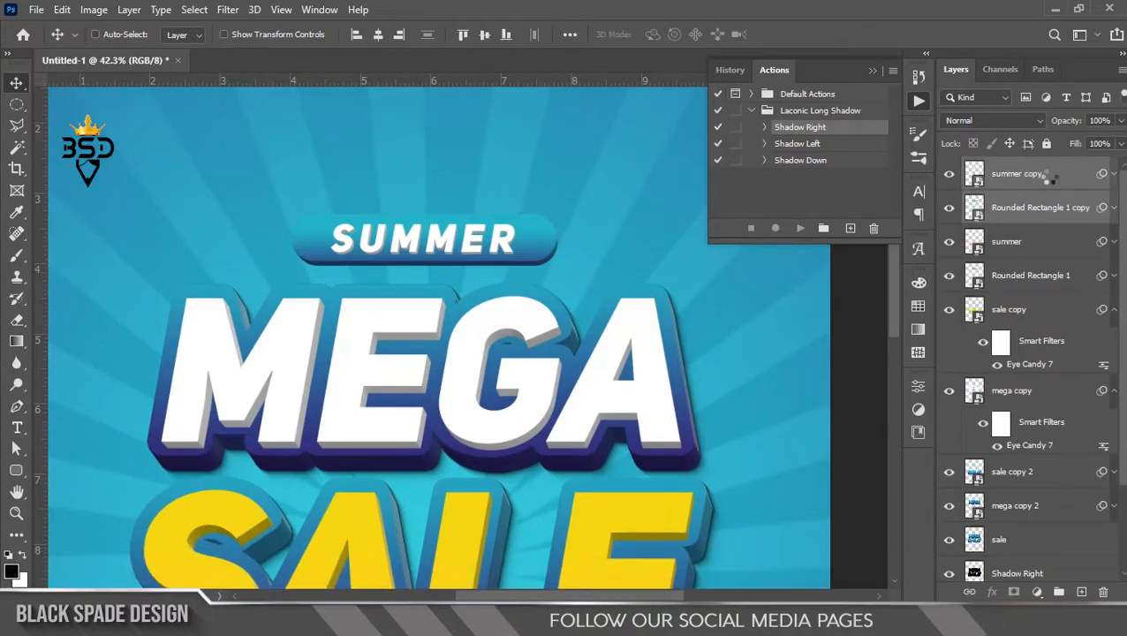
# Convert the original Rounded Rectangle 1 layer to a smart object and run the Shadow Right action on it
pyautogui.rightClick(1035, 280)
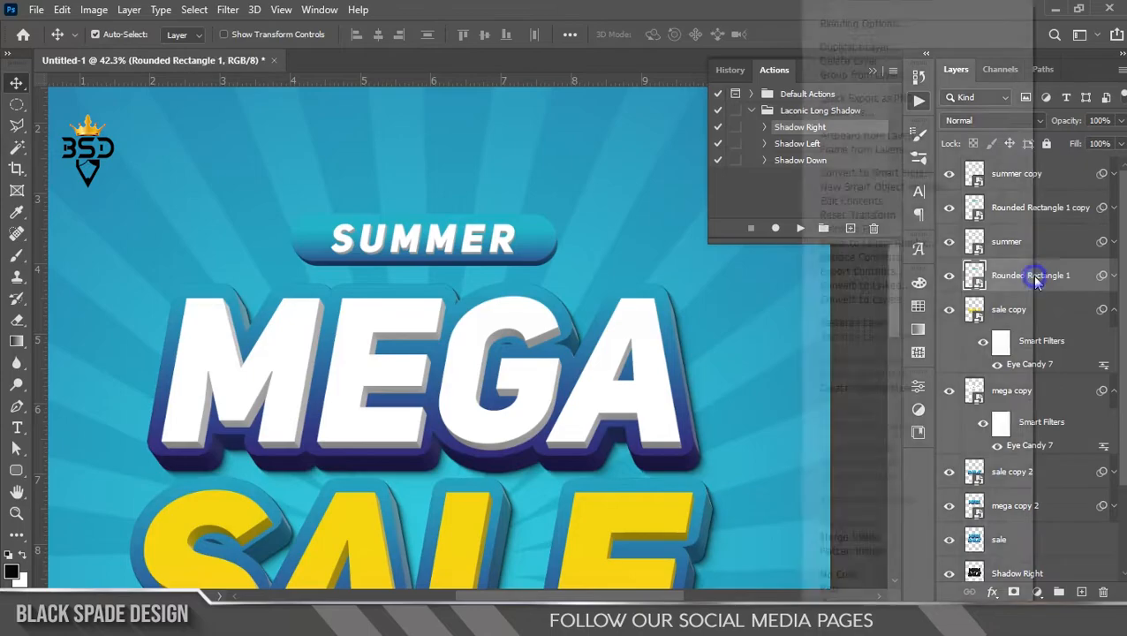
pyautogui.click(925, 172)
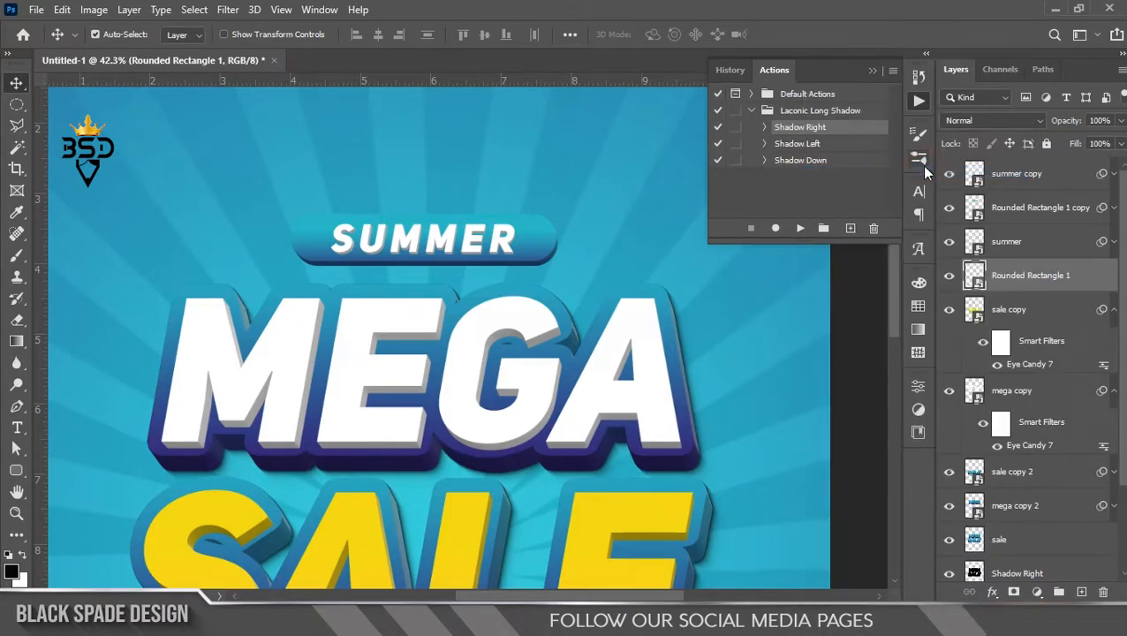
pyautogui.click(800, 229)
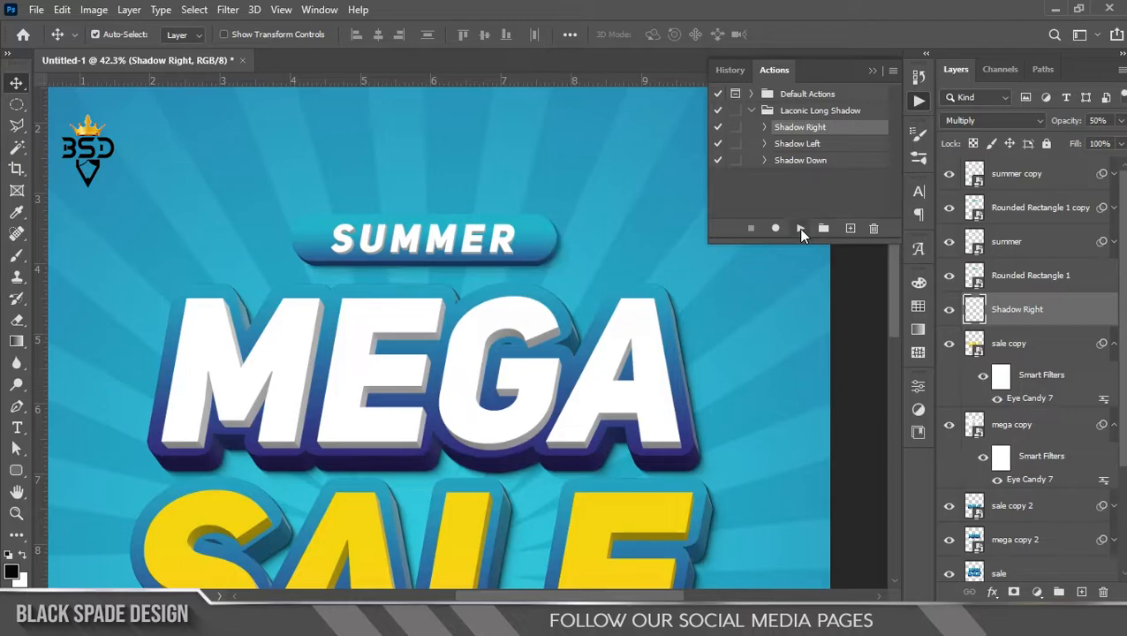
# Convert the original summer layer to a smart object and give it a Shadow Right long shadow
pyautogui.scroll(3, 600, 245)
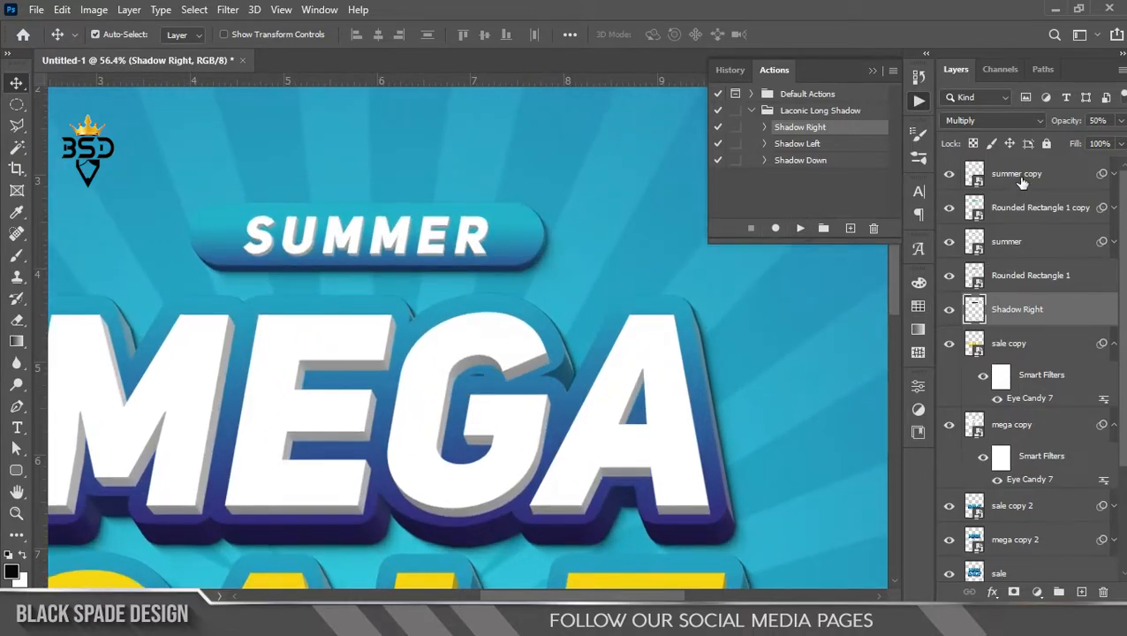
pyautogui.click(1014, 244)
pyautogui.rightClick(1016, 243)
pyautogui.click(895, 171)
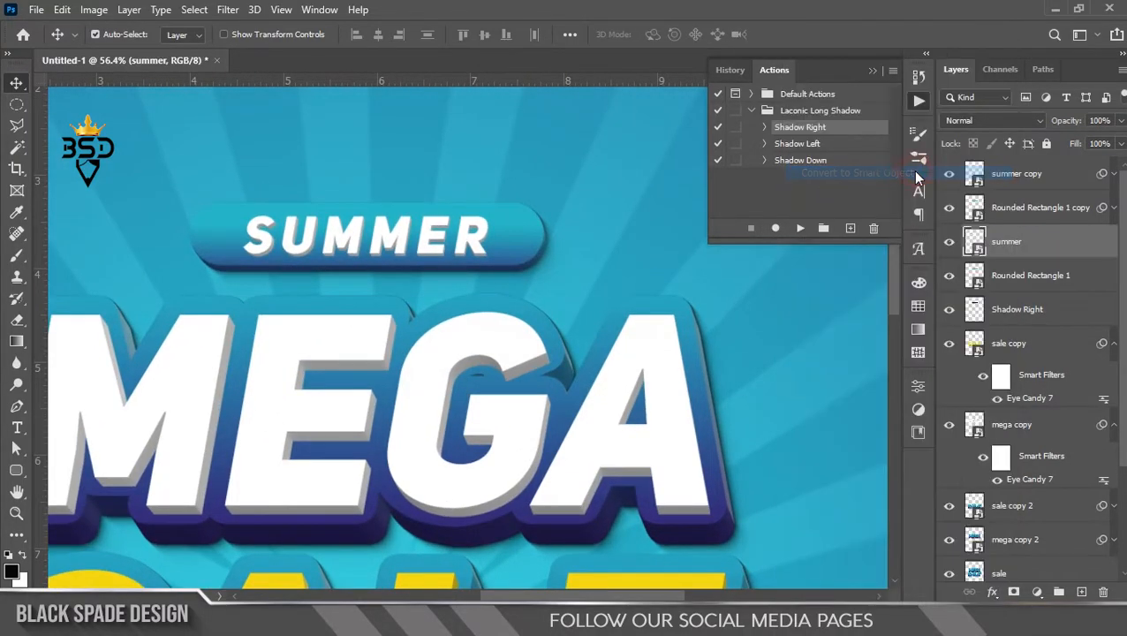
# Convert the summer copy layer to a smart object and run the Shadow Right action on it
pyautogui.click(1033, 175)
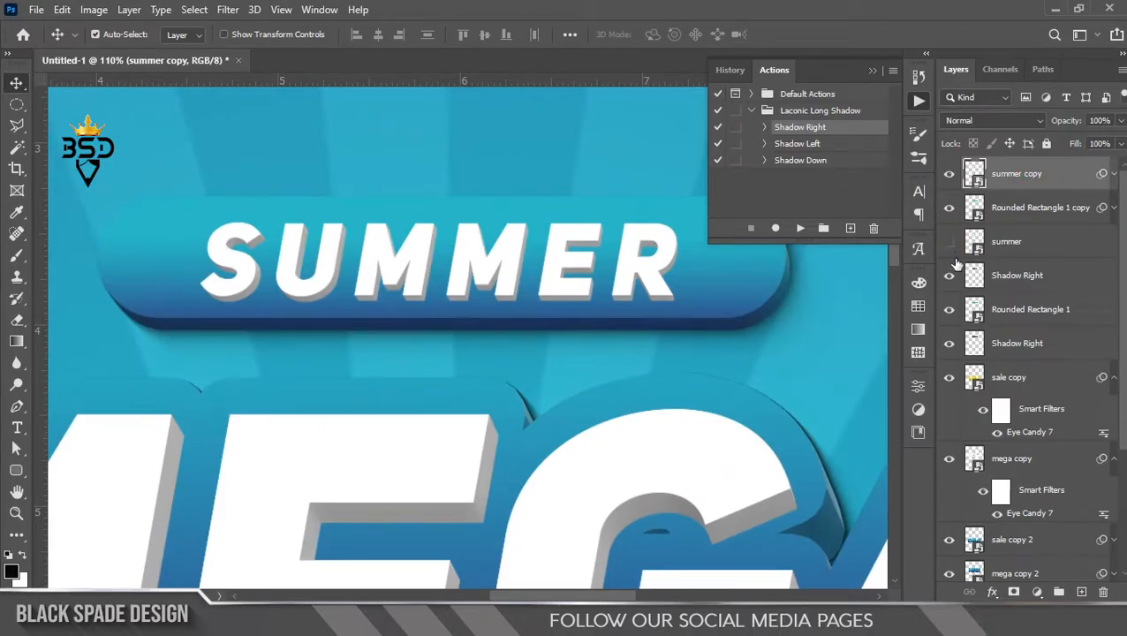
pyautogui.rightClick(1042, 185)
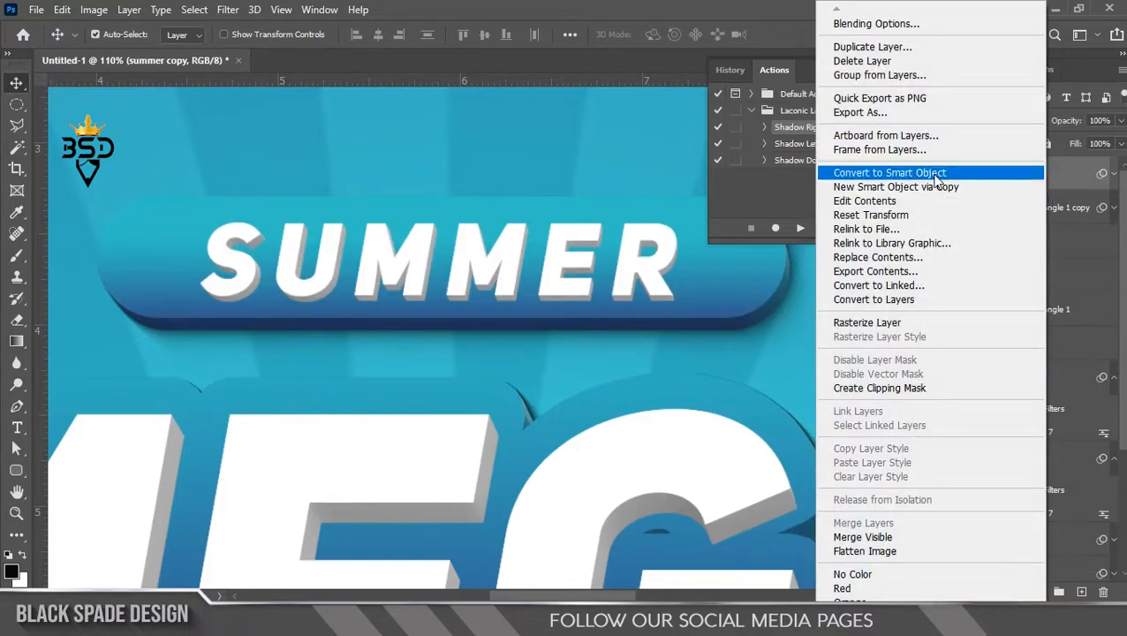
pyautogui.click(937, 174)
pyautogui.click(800, 228)
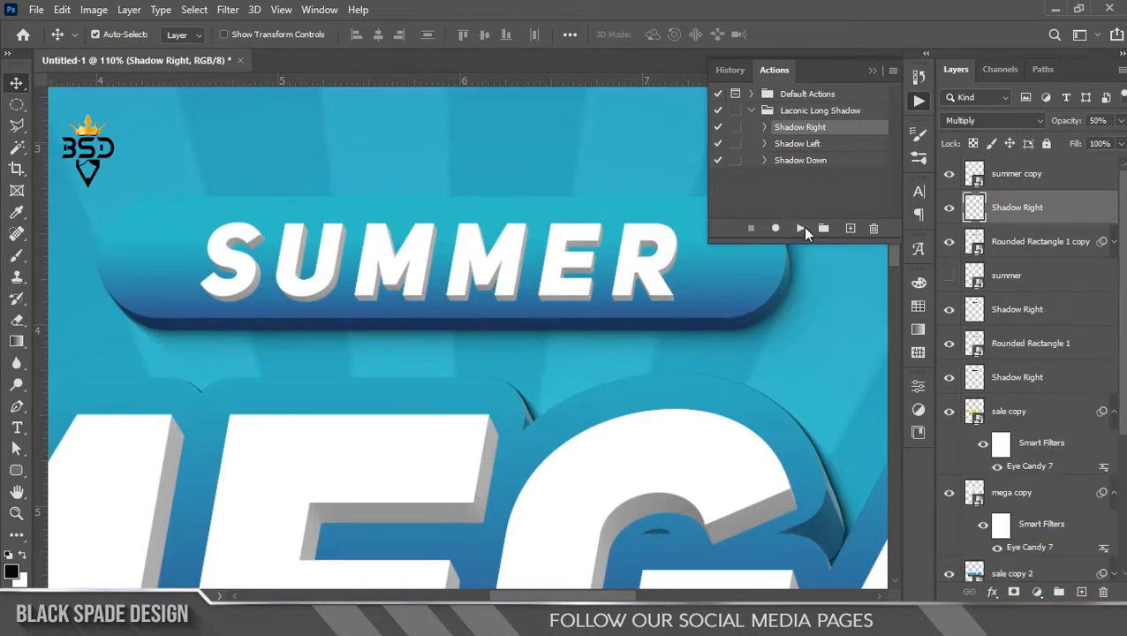
# Delete the hidden original summer layer
pyautogui.scroll(-6, 498, 294)
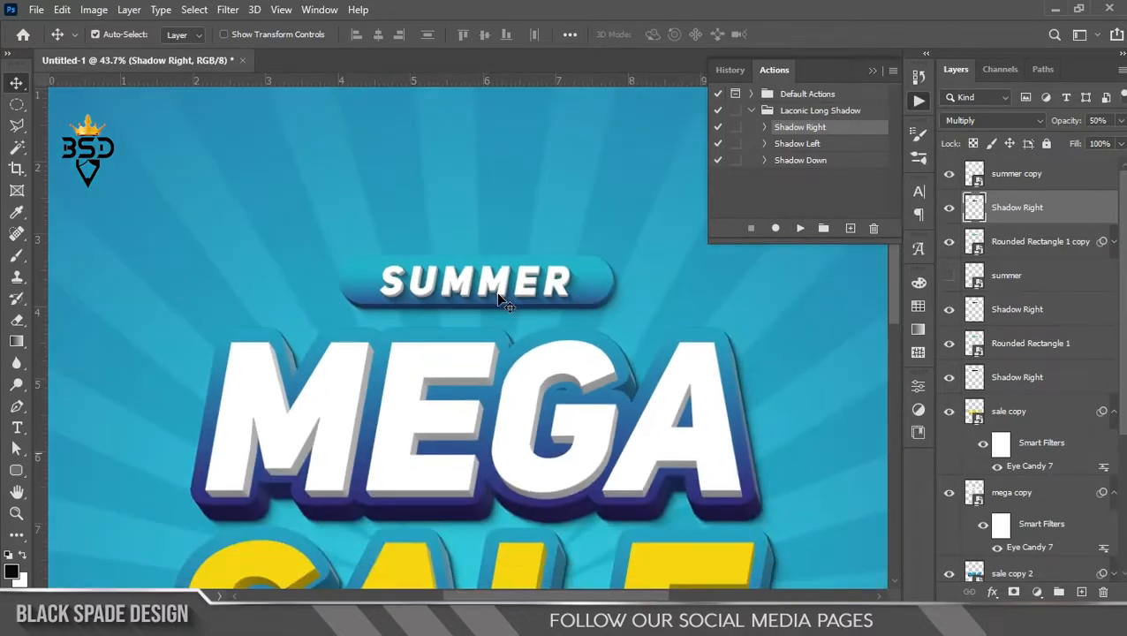
pyautogui.scroll(-2, 505, 327)
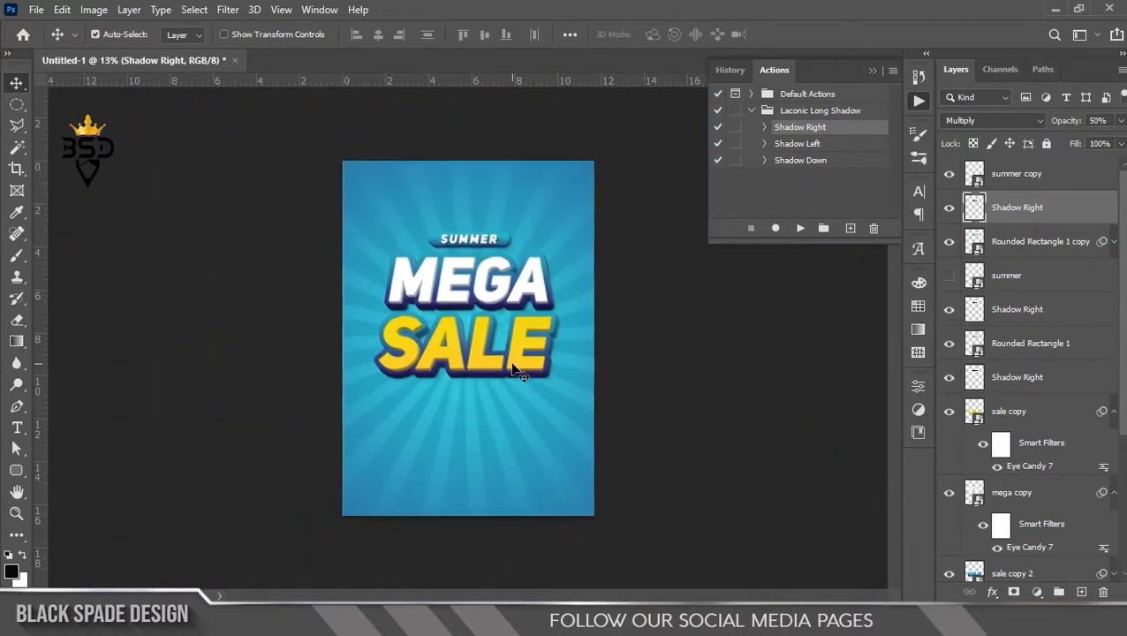
pyautogui.scroll(2, 508, 363)
pyautogui.press('space')
pyautogui.moveTo(508, 362); pyautogui.dragTo(521, 364)
pyautogui.click(1013, 279)
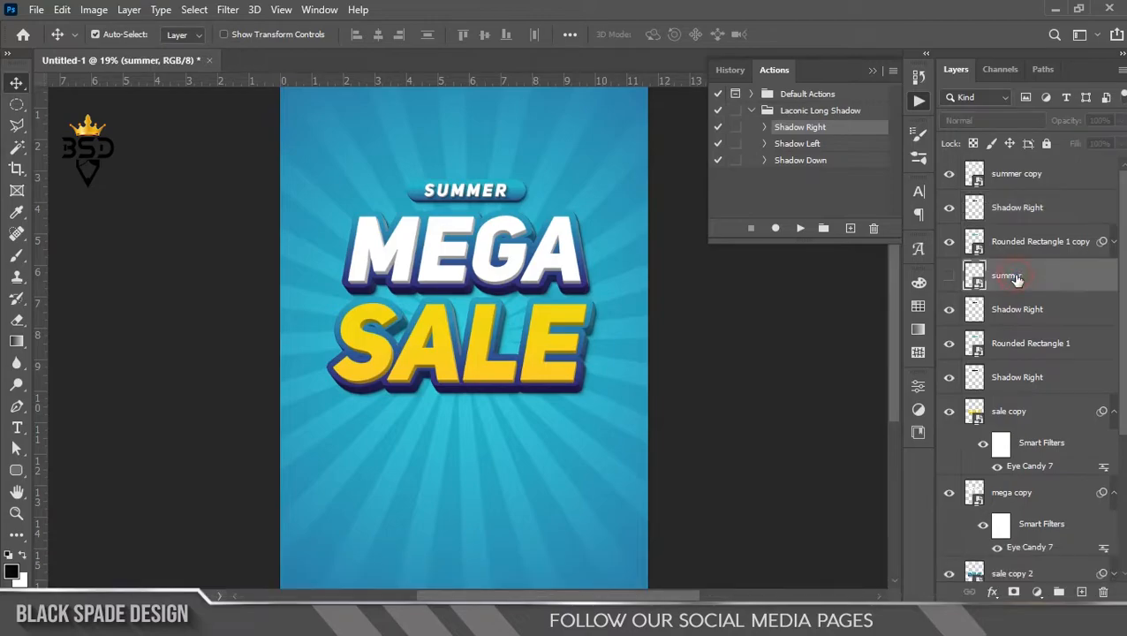
pyautogui.press('Delete')
# Place the gil confetti image from the Desktop's New folder directly above the 321539-P998SL-521 sunburst layer
pyautogui.moveTo(1123, 256); pyautogui.dragTo(1123, 445)
pyautogui.click(1051, 531)
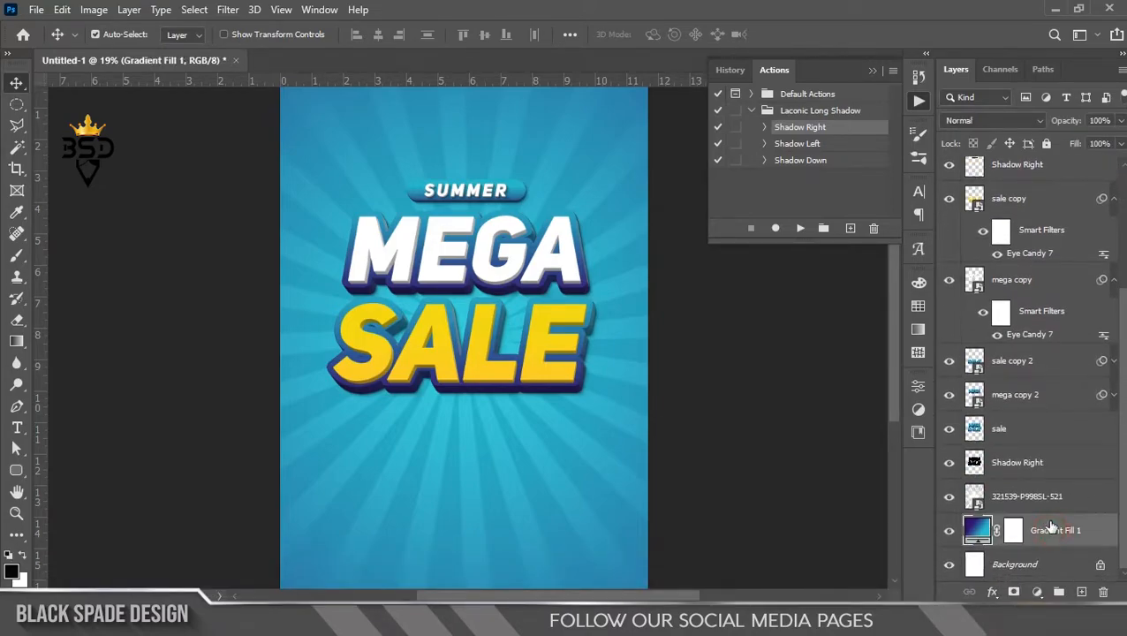
pyautogui.click(1051, 496)
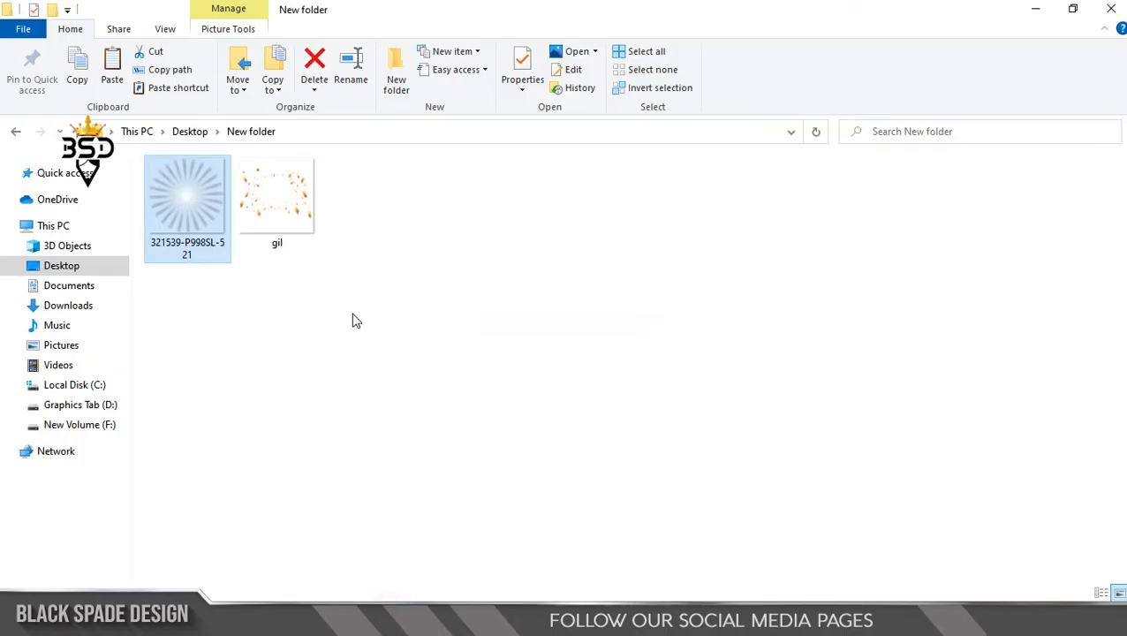
pyautogui.doubleClick(295, 249)
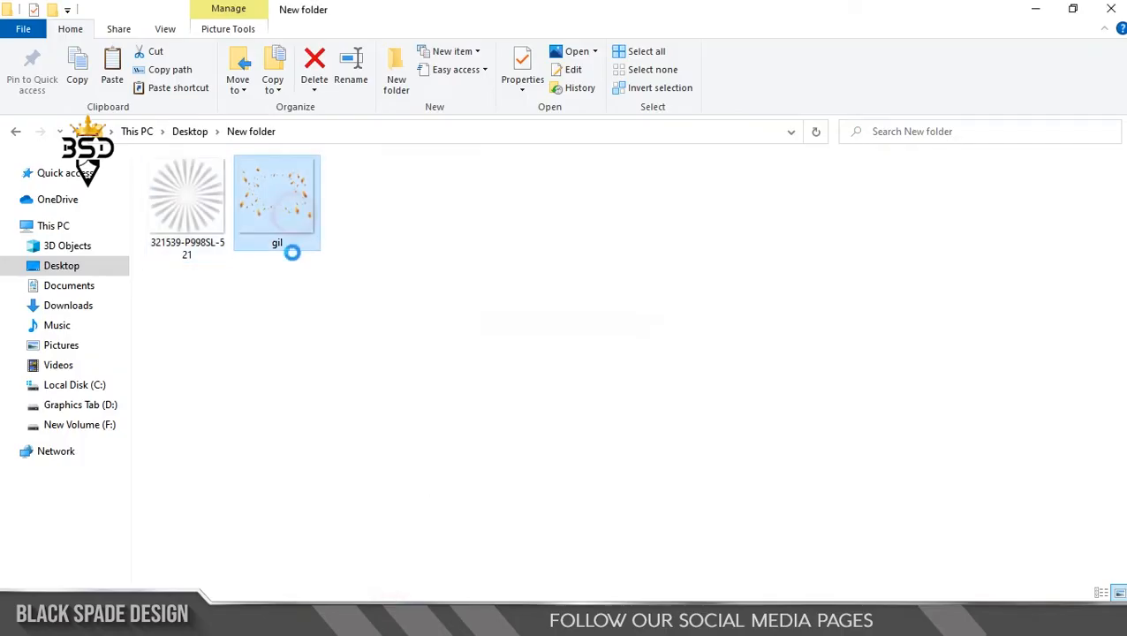
pyautogui.moveTo(279, 216); pyautogui.dragTo(504, 405)
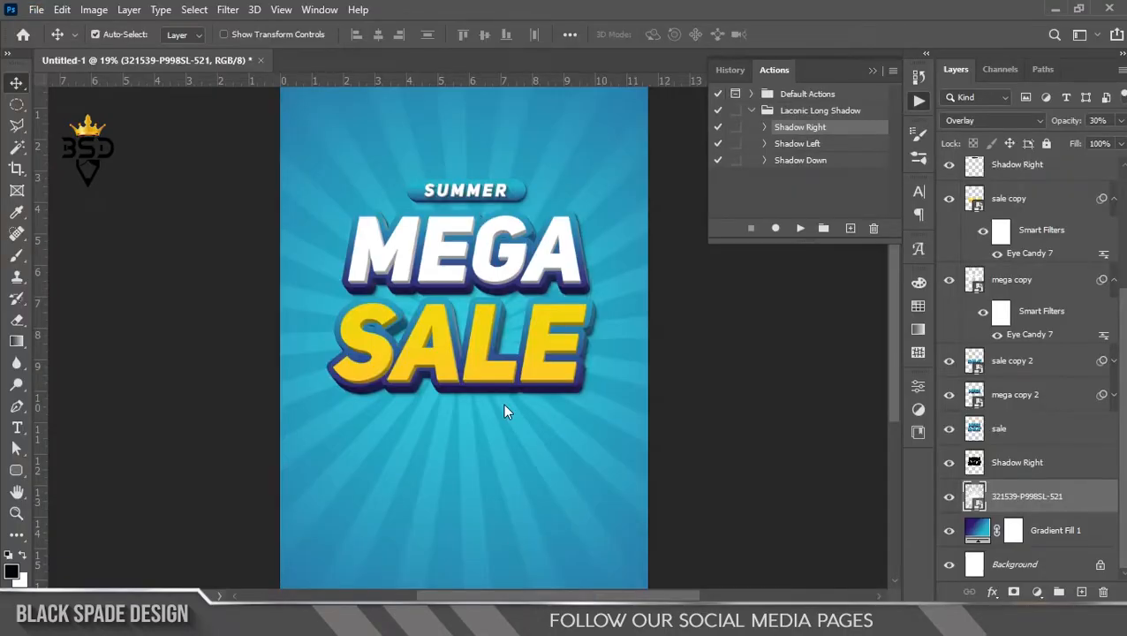
# Rotate the gil confetti about 78° and enlarge it until it spreads across the whole poster
pyautogui.scroll(-1, 504, 402)
pyautogui.moveTo(509, 297); pyautogui.dragTo(567, 425)
pyautogui.hotkey('ctrl', '-')
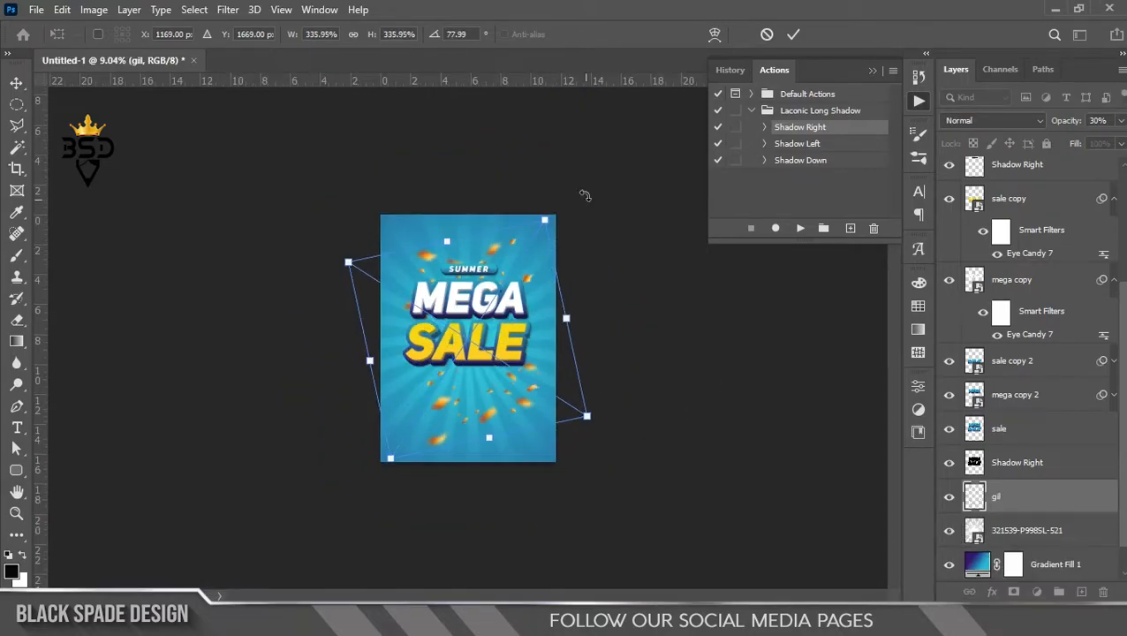
pyautogui.moveTo(547, 215); pyautogui.dragTo(634, 131)
pyautogui.press('Return')
pyautogui.hotkey('ctrl', '0')
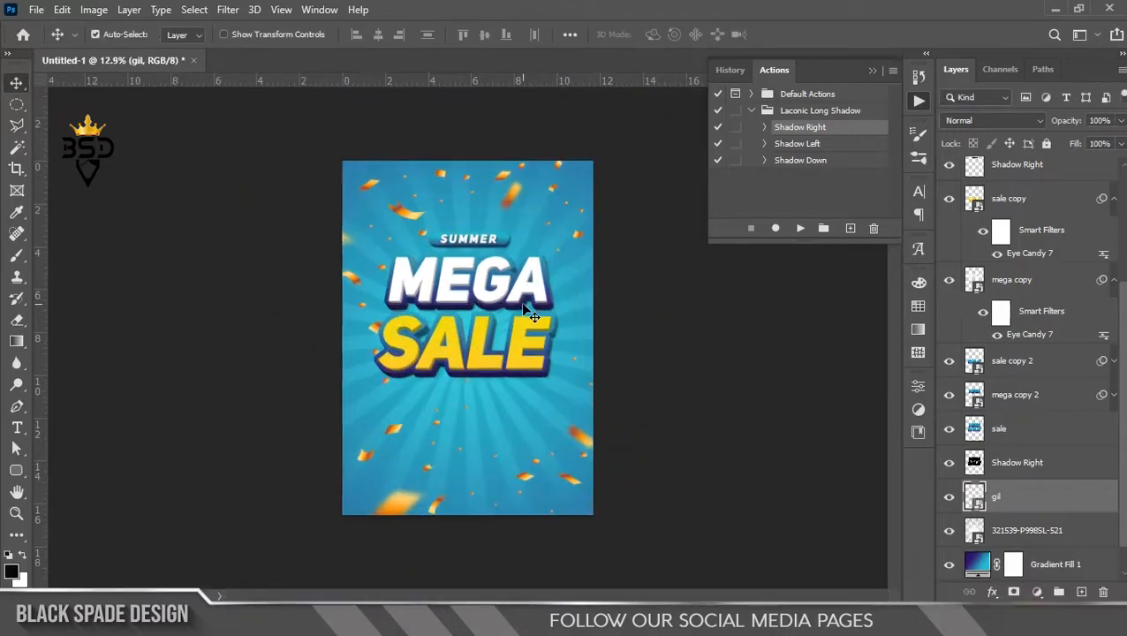
# Add a Hue/Saturation adjustment clipped to the gil layer, with Saturation -100 and Lightness +14
pyautogui.click(1036, 592)
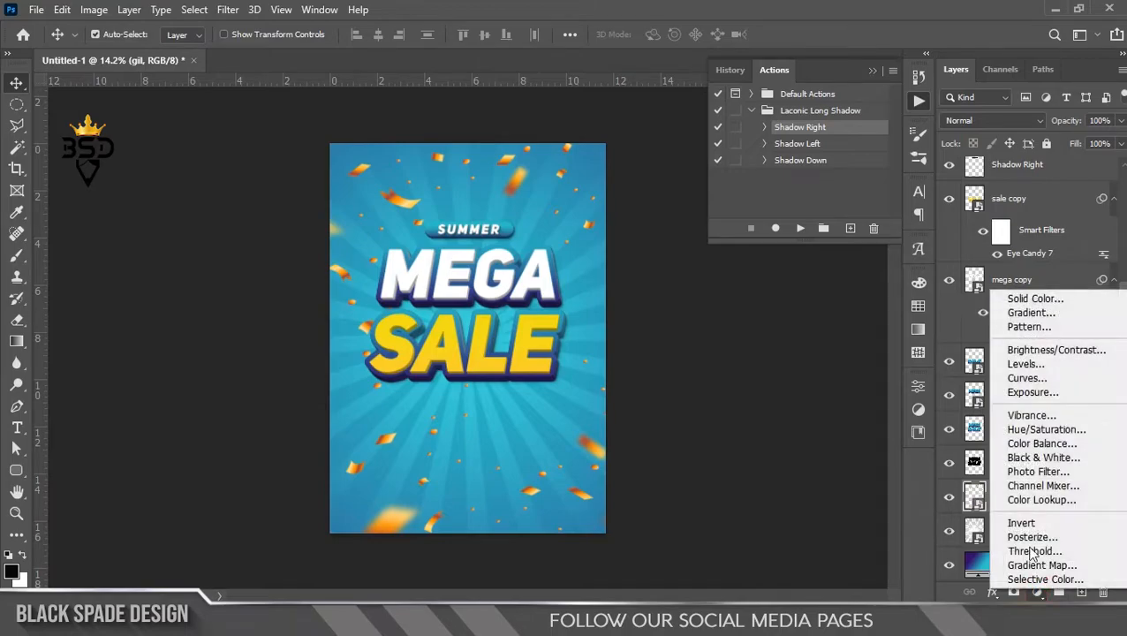
pyautogui.click(1027, 431)
pyautogui.click(778, 579)
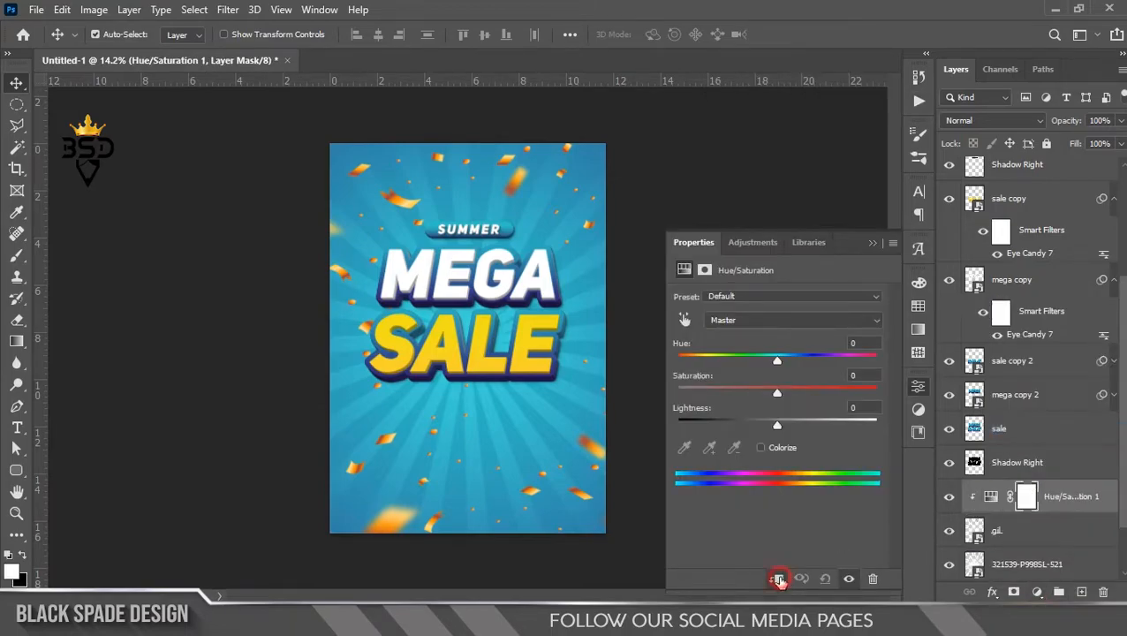
pyautogui.moveTo(776, 393); pyautogui.dragTo(648, 391)
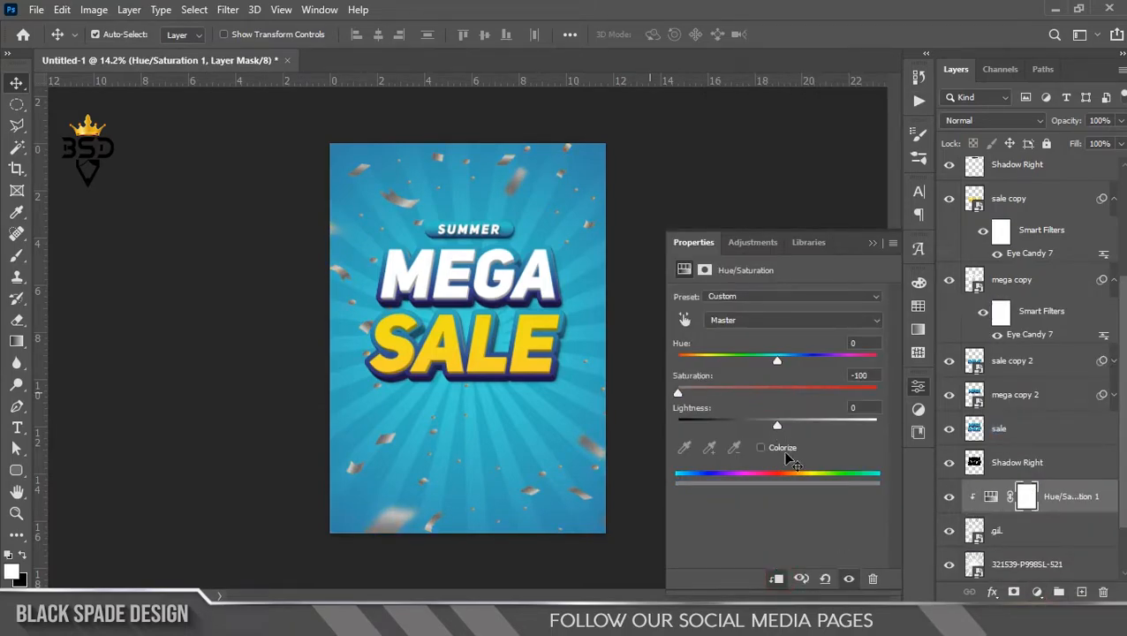
pyautogui.moveTo(778, 424); pyautogui.dragTo(789, 428)
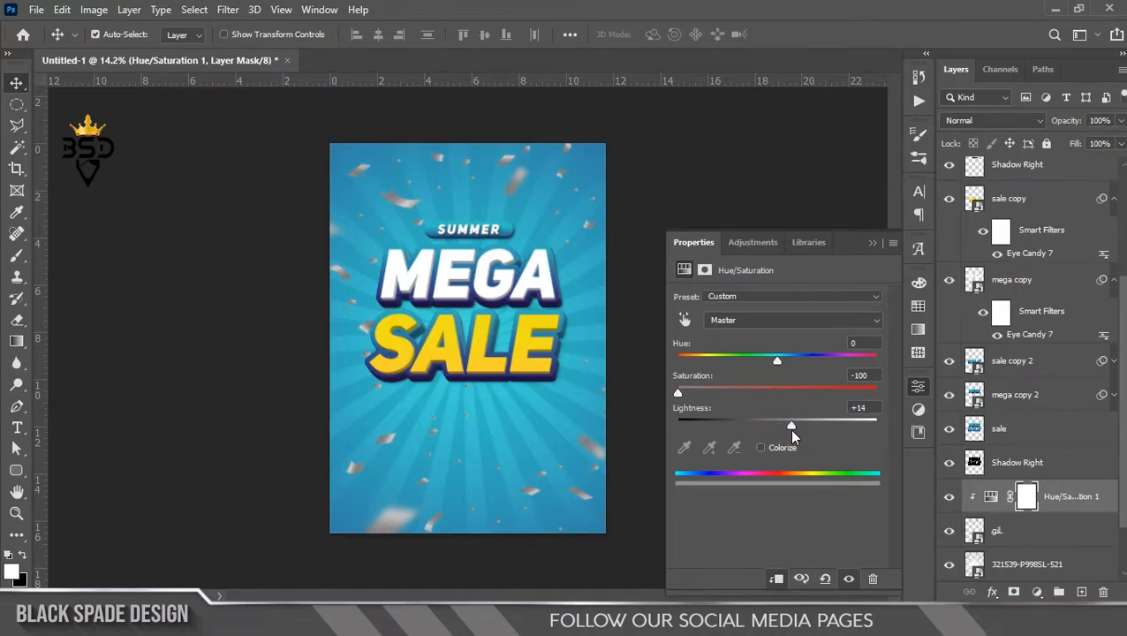
pyautogui.click(872, 244)
# Duplicate the gil confetti layer together with its clipped Hue/Saturation adjustment
pyautogui.click(1008, 535)
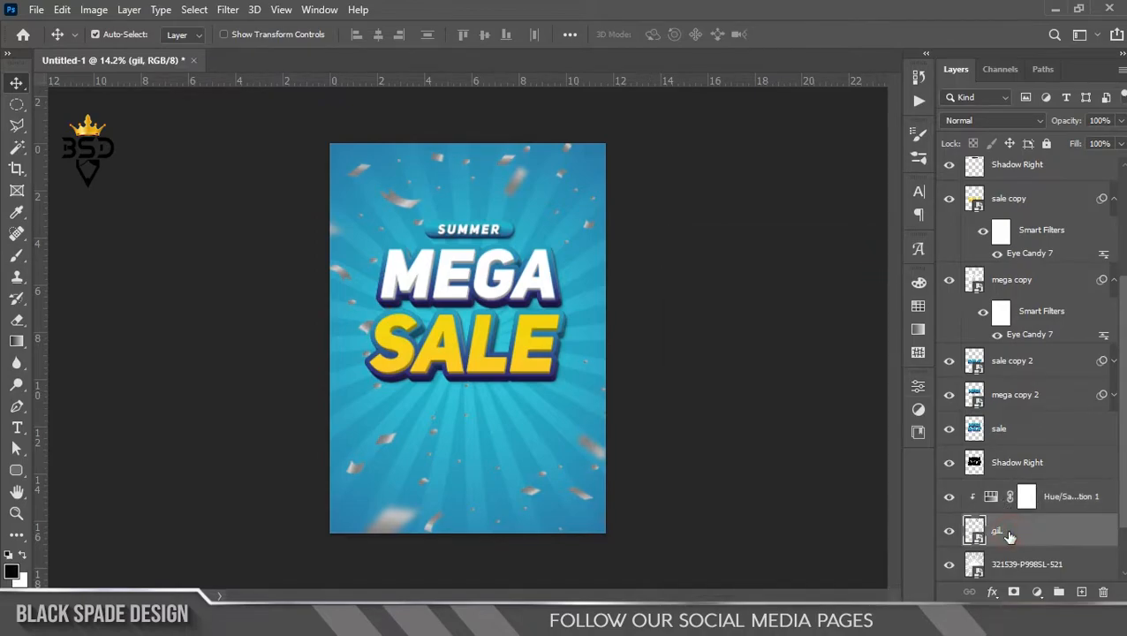
pyautogui.keyDown('ctrl'); pyautogui.click(1064, 510); pyautogui.keyUp('ctrl')
pyautogui.hotkey('ctrl', 'j')
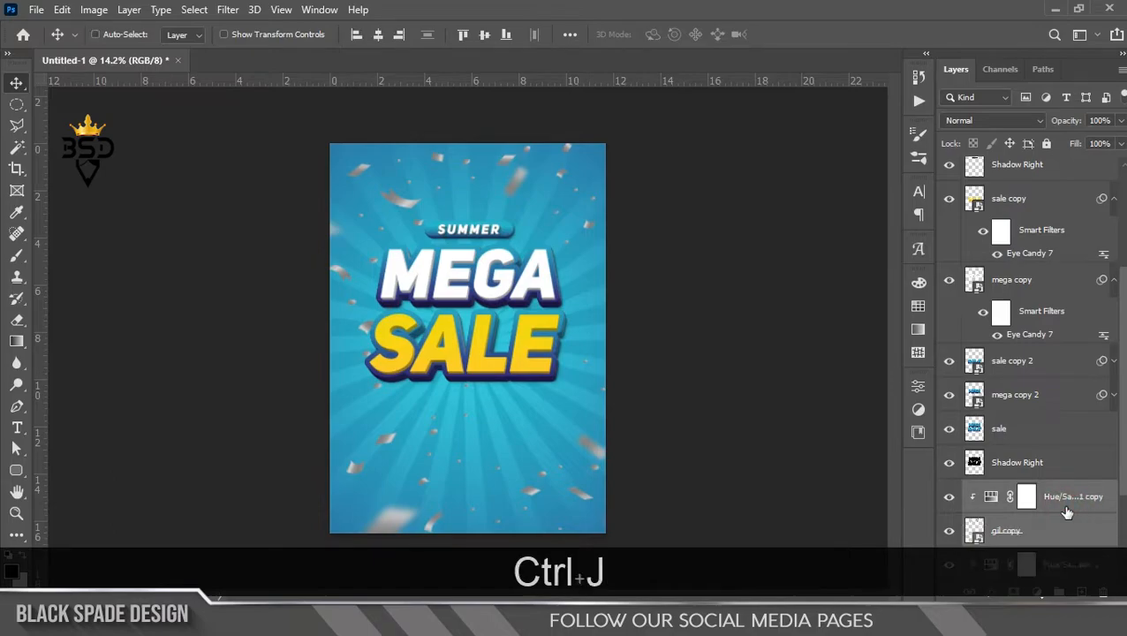
# Rotate the gil copy confetti layer to about 133.5° and enlarge it to about 727%
pyautogui.scroll(-3, 1056, 468)
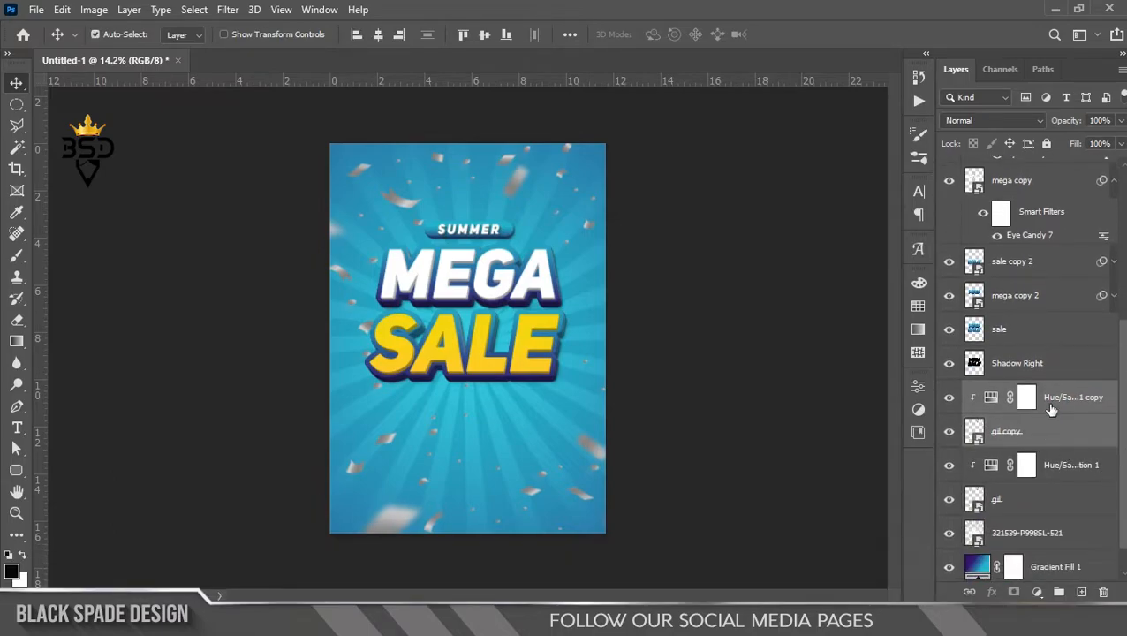
pyautogui.keyDown('ctrl'); pyautogui.click(1033, 429); pyautogui.keyUp('ctrl')
pyautogui.click(1033, 430)
pyautogui.hotkey('ctrl', 't')
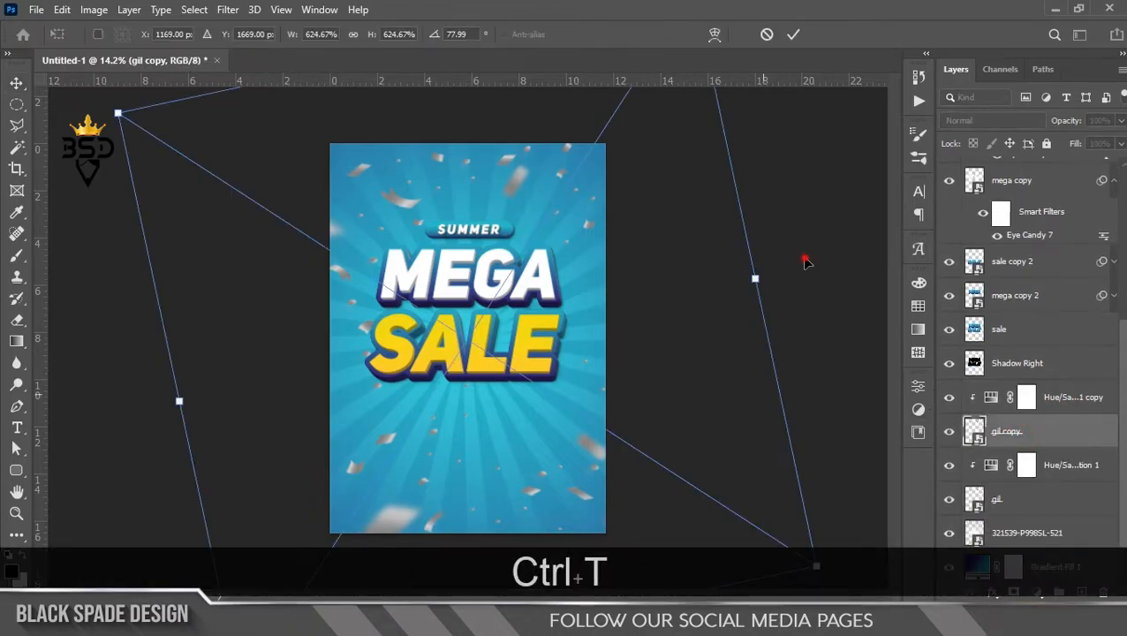
pyautogui.moveTo(799, 249); pyautogui.dragTo(717, 521)
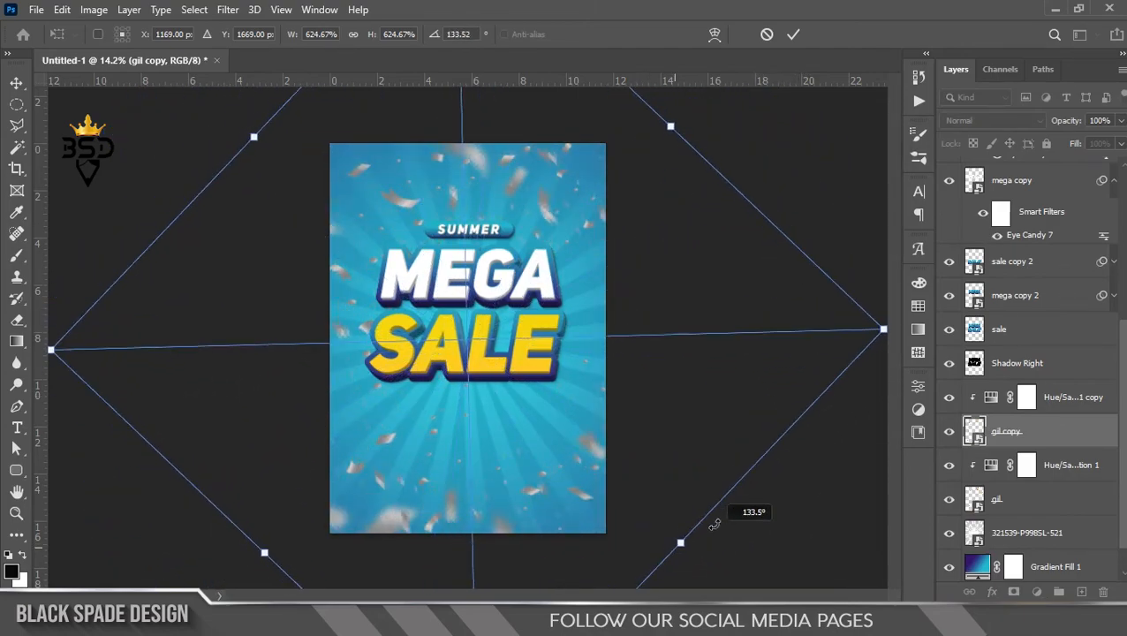
pyautogui.scroll(-2, 791, 414)
pyautogui.moveTo(768, 332); pyautogui.dragTo(808, 284)
pyautogui.press('Return')
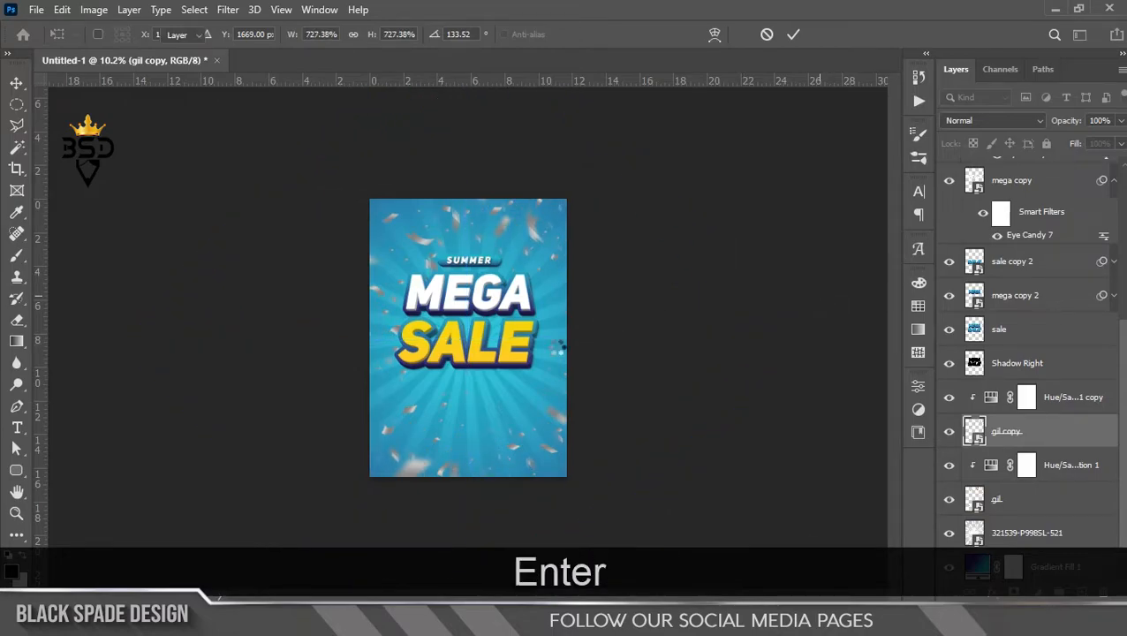
pyautogui.scroll(2, 512, 381)
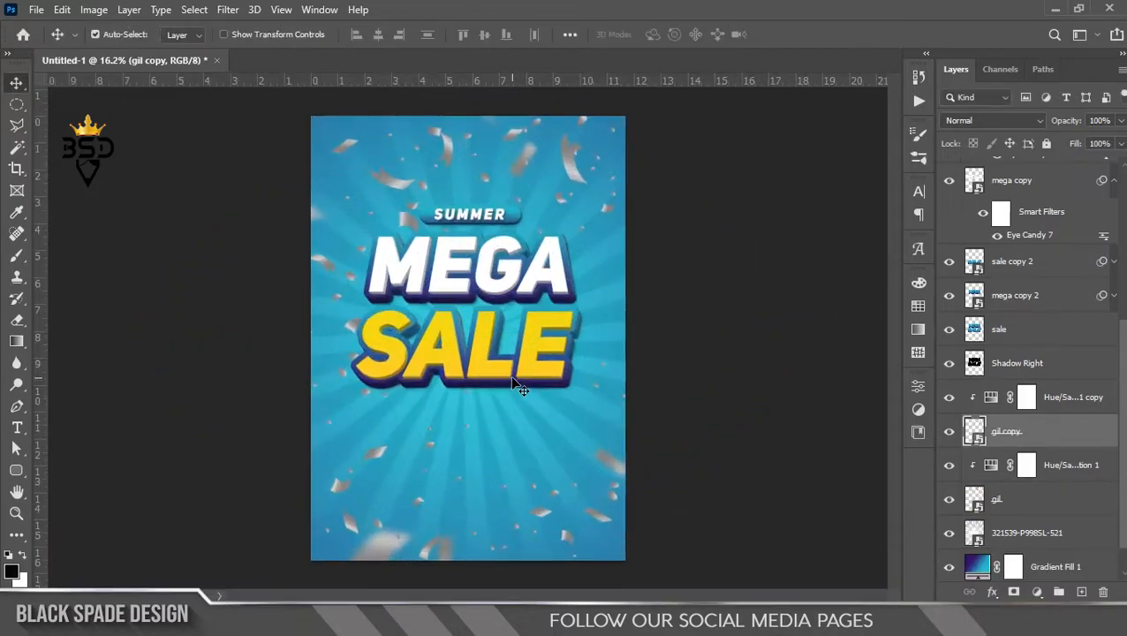
# Set the Hue/Saturation adjustment clipped to gil copy to Hue -180 and Saturation 0, turning its confetti blue
pyautogui.doubleClick(993, 399)
pyautogui.moveTo(679, 393); pyautogui.dragTo(740, 394)
pyautogui.write('0')
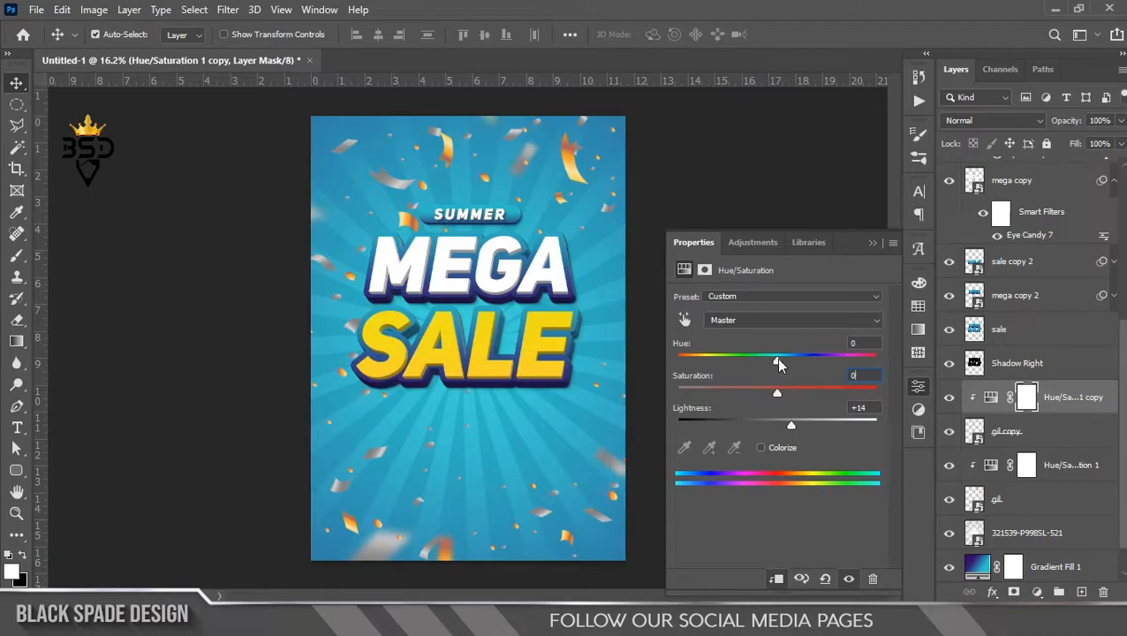
pyautogui.moveTo(775, 362); pyautogui.dragTo(675, 347)
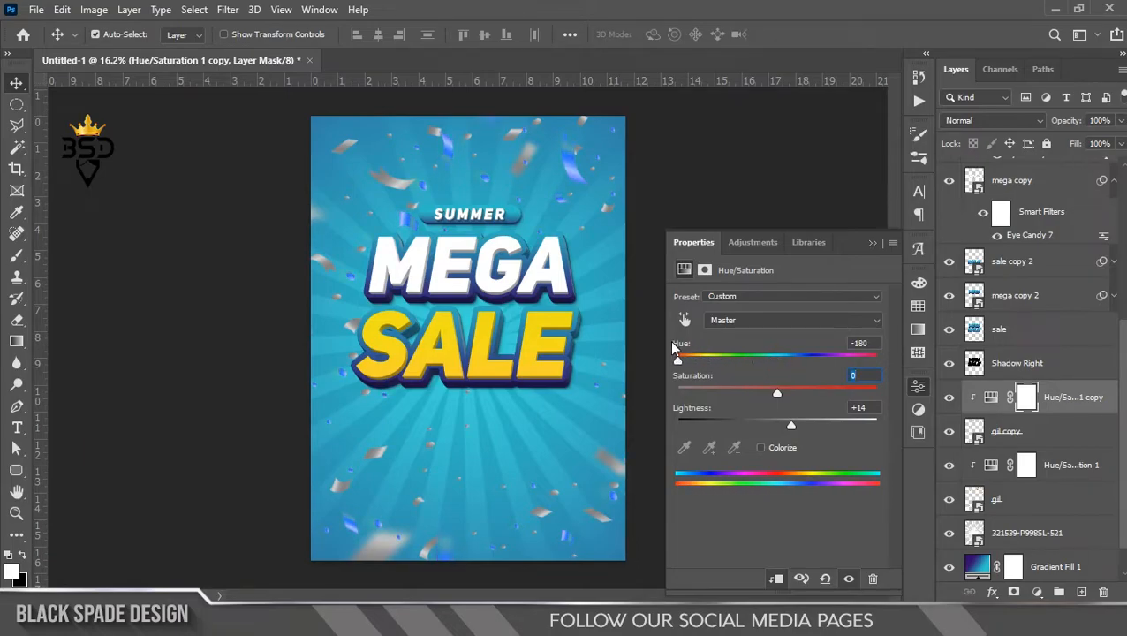
pyautogui.click(873, 242)
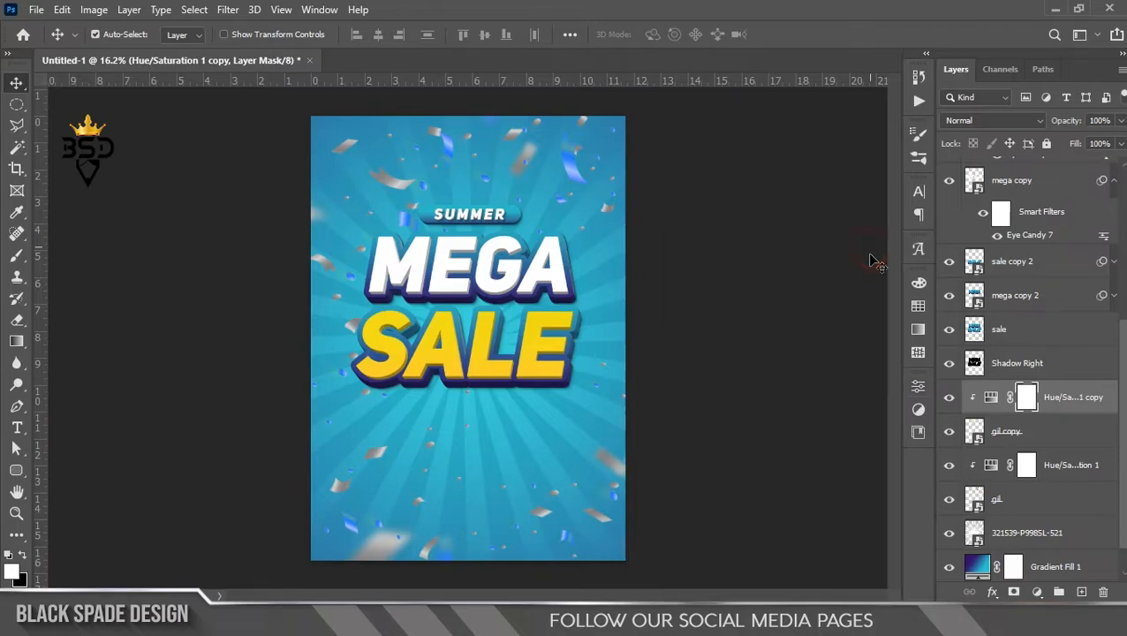
# Transform the blue gil copy confetti again so its pieces scatter in different spots around the poster
pyautogui.click(1018, 439)
pyautogui.hotkey('ctrl', 't')
pyautogui.scroll(-2, 671, 313)
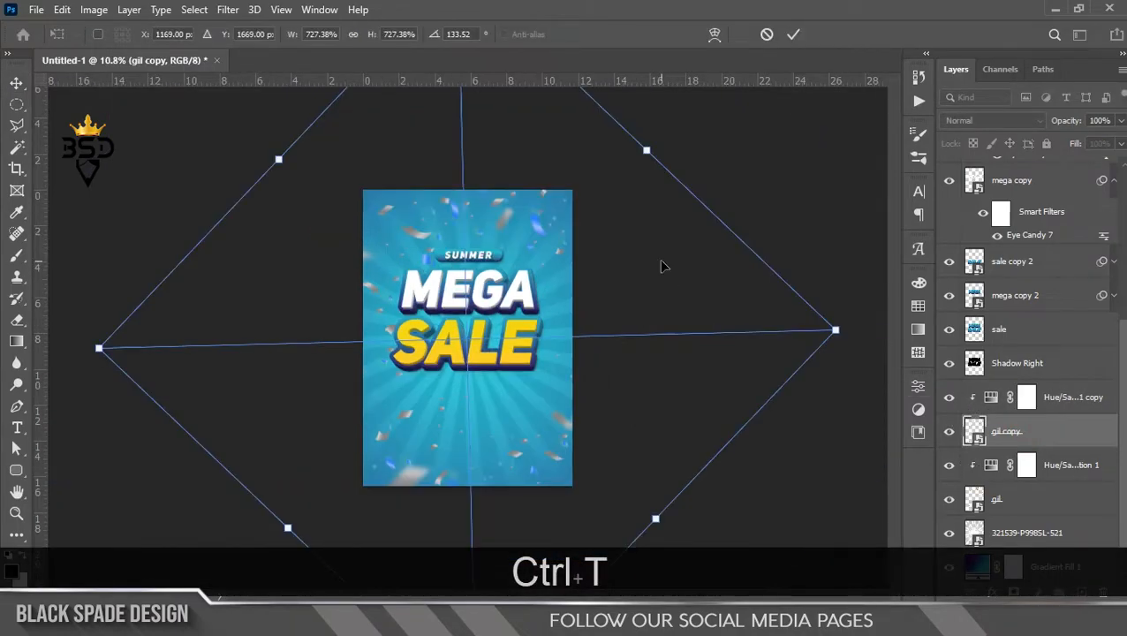
pyautogui.moveTo(835, 328); pyautogui.dragTo(611, 269)
pyautogui.press('Return')
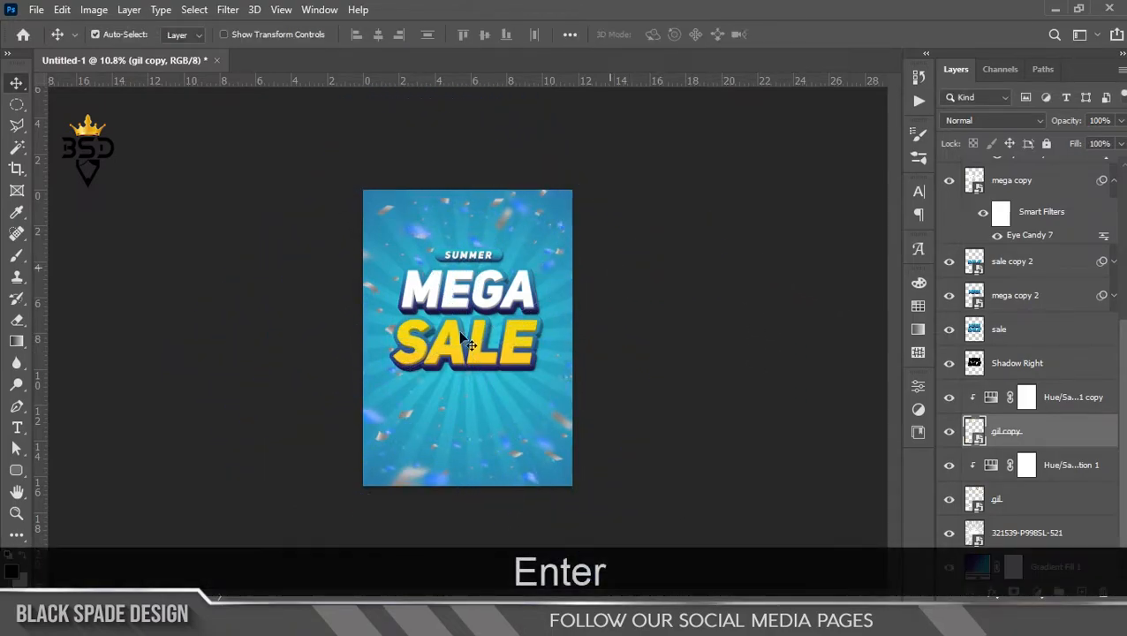
pyautogui.scroll(1, 454, 332)
pyautogui.scroll(-1, 454, 332)
pyautogui.click(1005, 502)
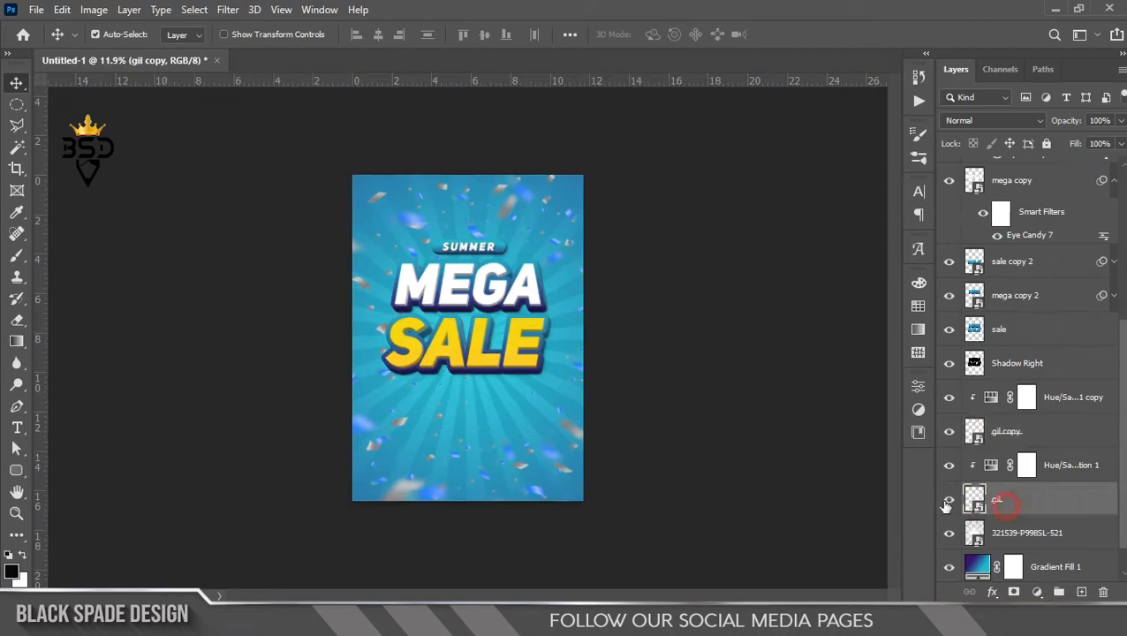
pyautogui.scroll(3, 471, 337)
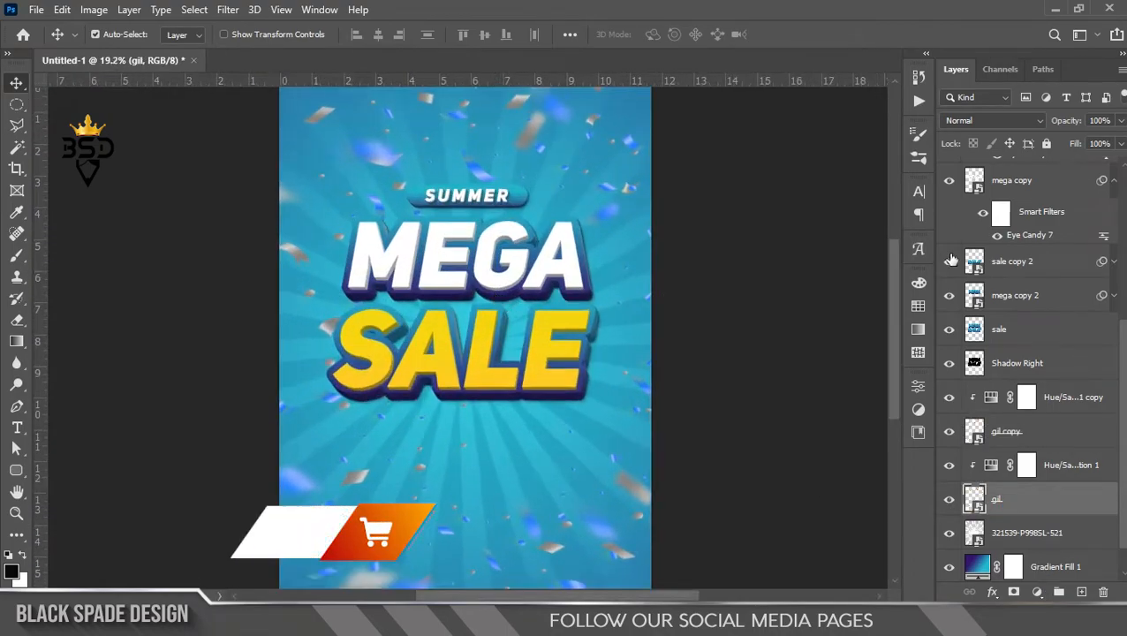
# Add a text layer reading UP TO 25% OFF centred below SALE, above the summer copy layer
pyautogui.moveTo(1123, 348); pyautogui.dragTo(1122, 189)
pyautogui.click(1064, 175)
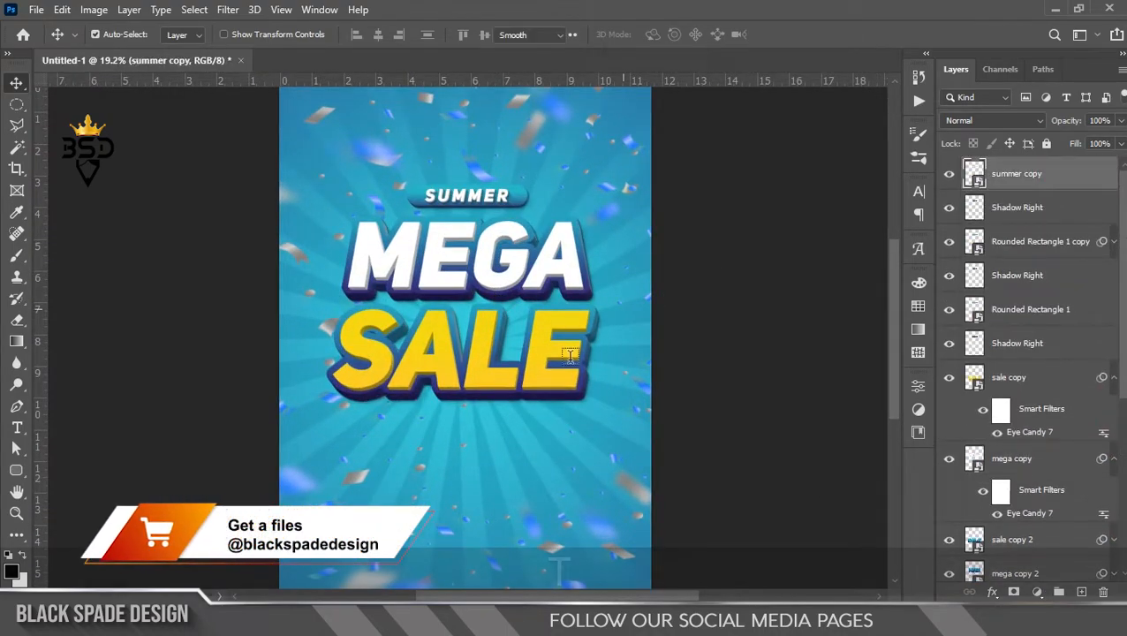
pyautogui.press('t')
pyautogui.click(456, 433)
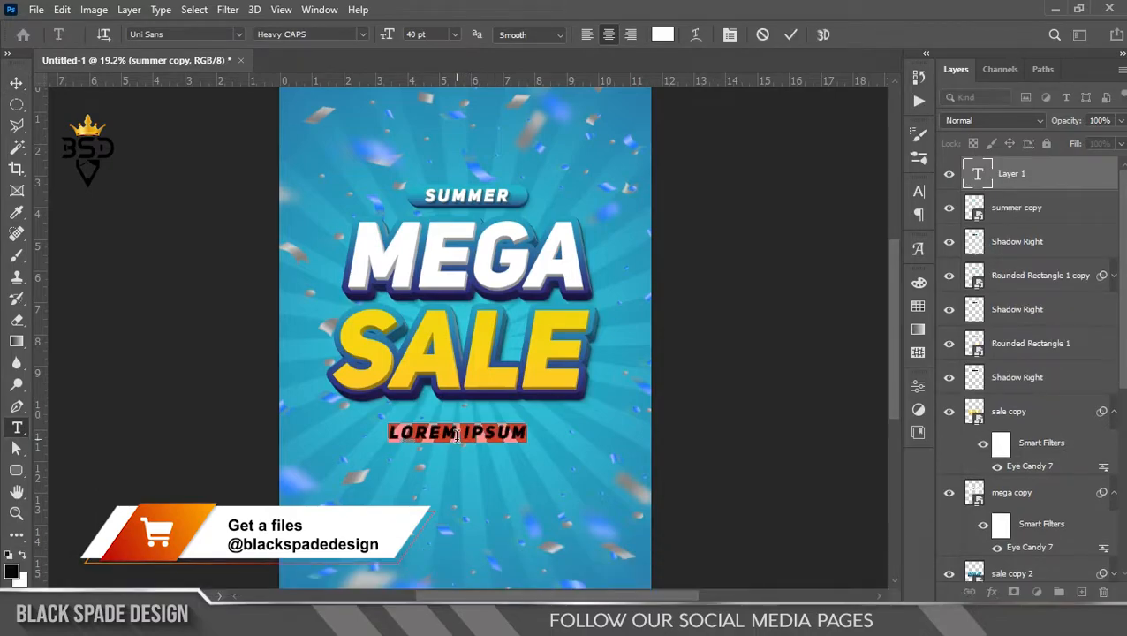
pyautogui.write('UP TO ')
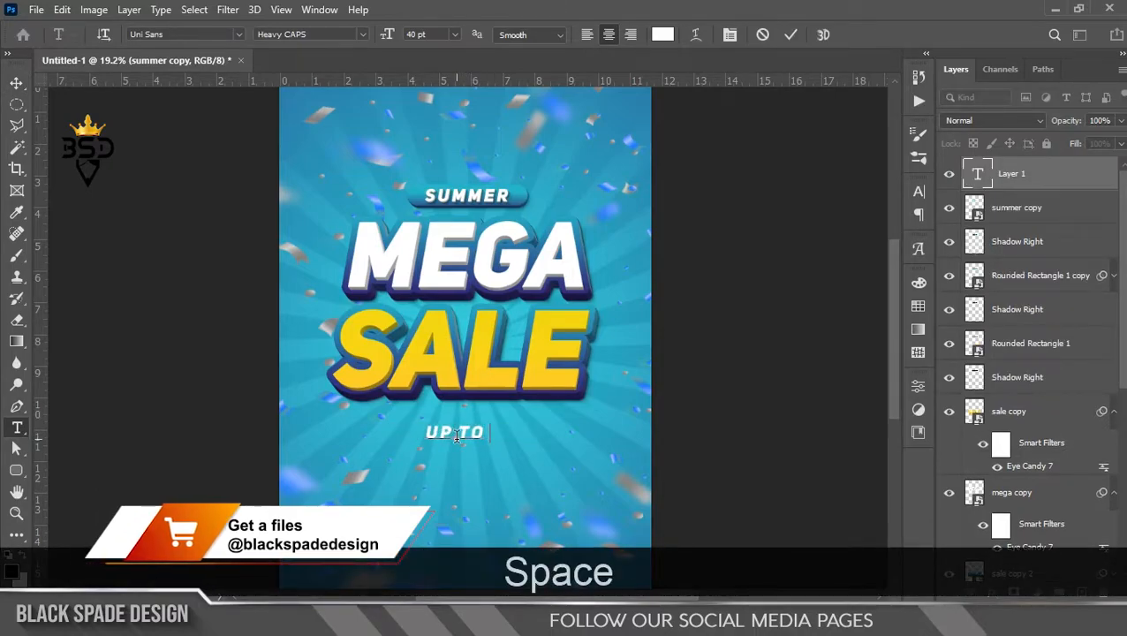
pyautogui.write('25% ')
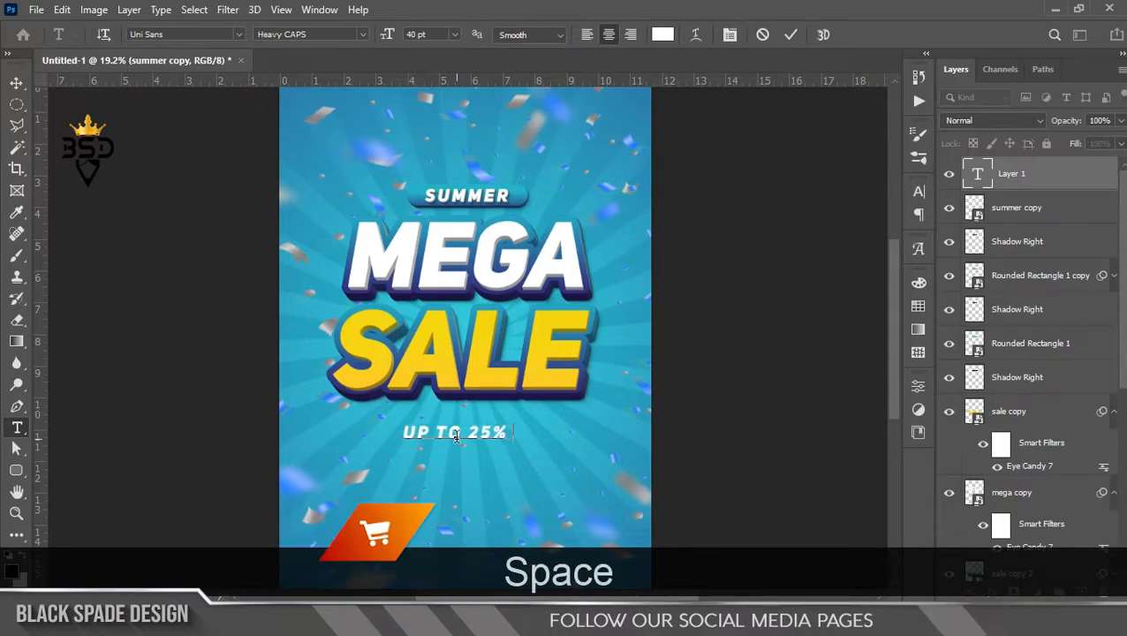
pyautogui.write('OFF')
# Format the UP TO 25% OFF text in Bebas Neue Regular with tracking 0 and faux italic off
pyautogui.hotkey('ctrl', 'a')
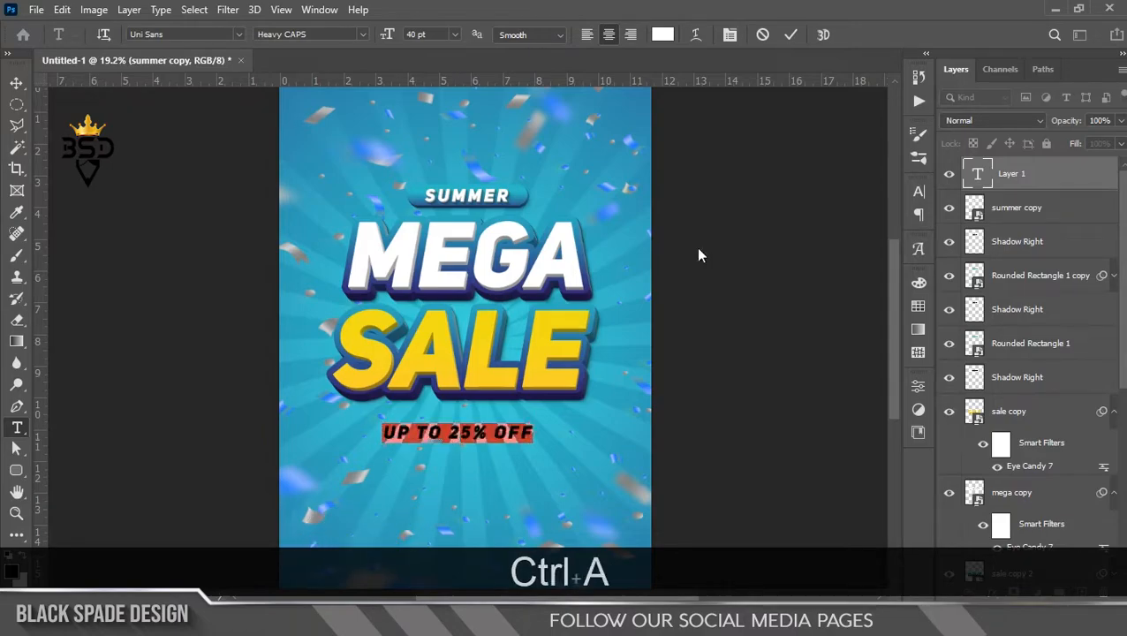
pyautogui.click(729, 35)
pyautogui.click(776, 306)
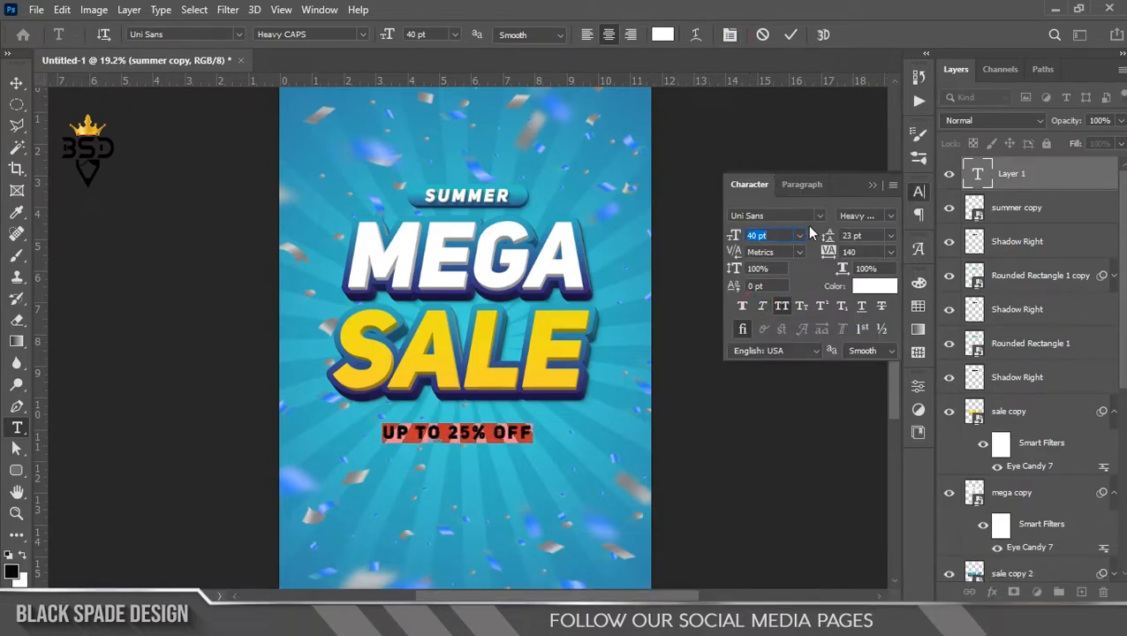
pyautogui.click(816, 216)
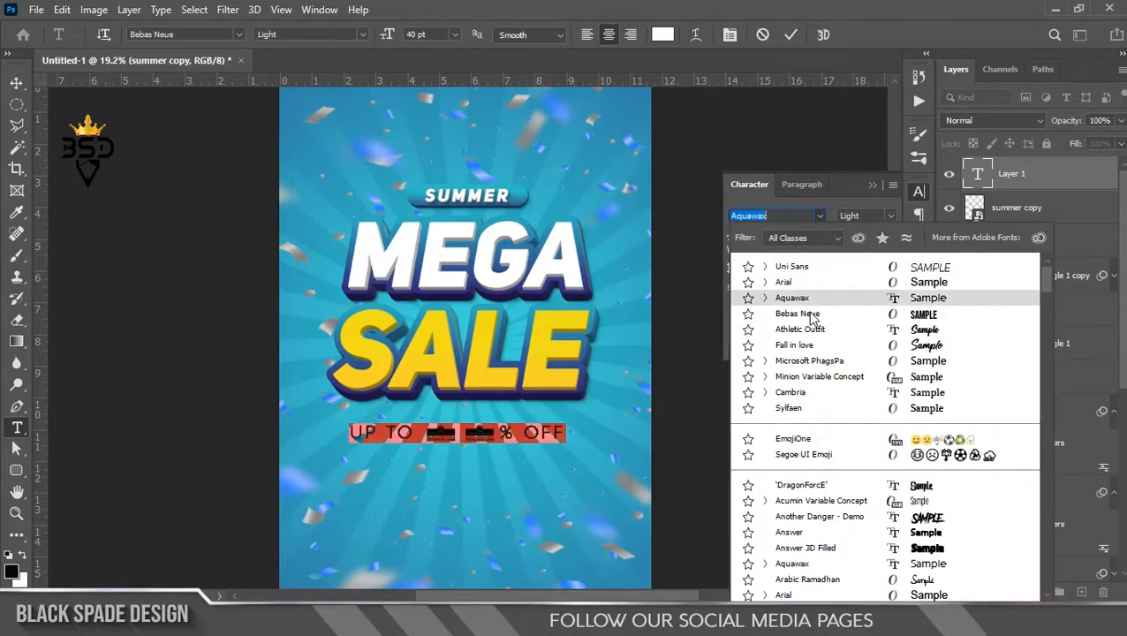
pyautogui.click(797, 313)
pyautogui.click(889, 252)
pyautogui.click(857, 351)
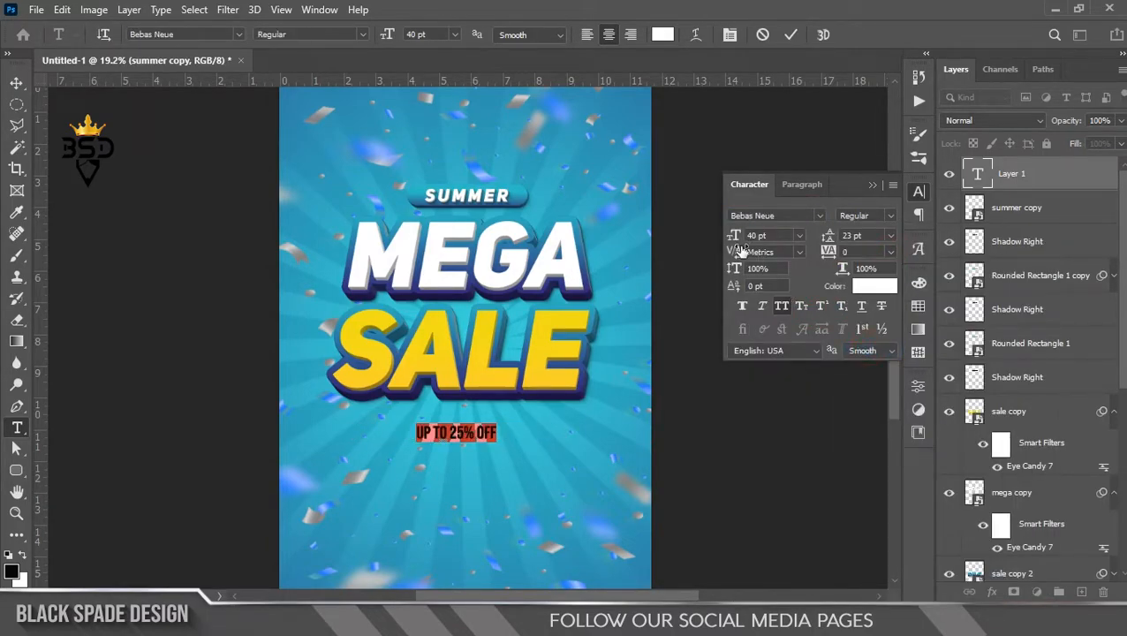
# Colour the UP TO 25% OFF text dark navy #231951 and set its size to 104 pt
pyautogui.click(858, 287)
pyautogui.write('231951')
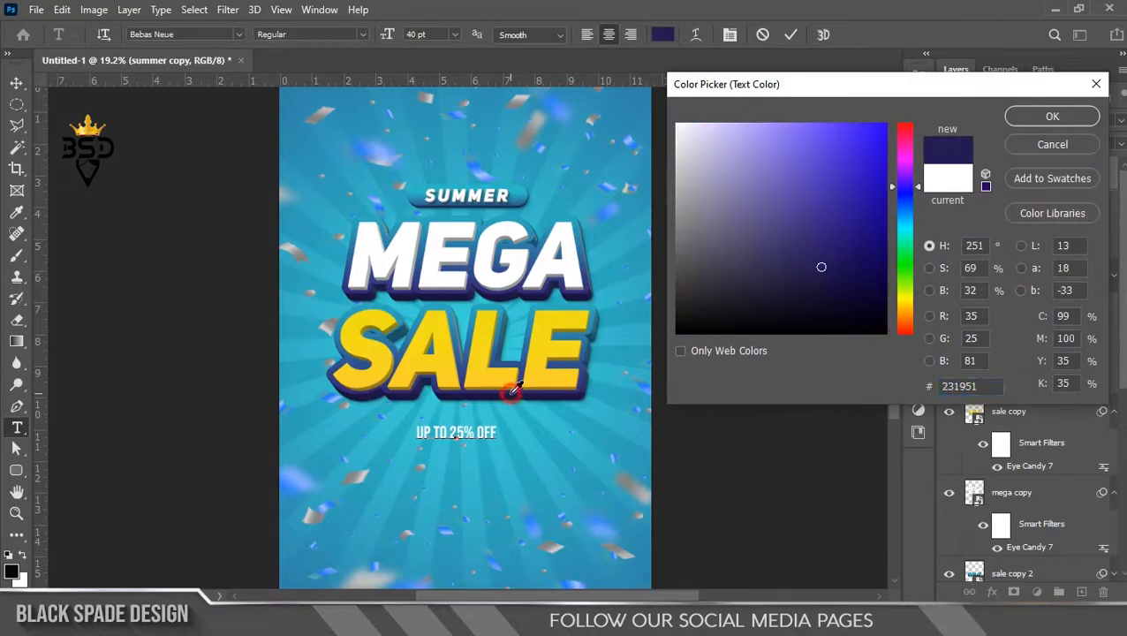
pyautogui.moveTo(729, 236); pyautogui.dragTo(779, 205)
pyautogui.click(791, 36)
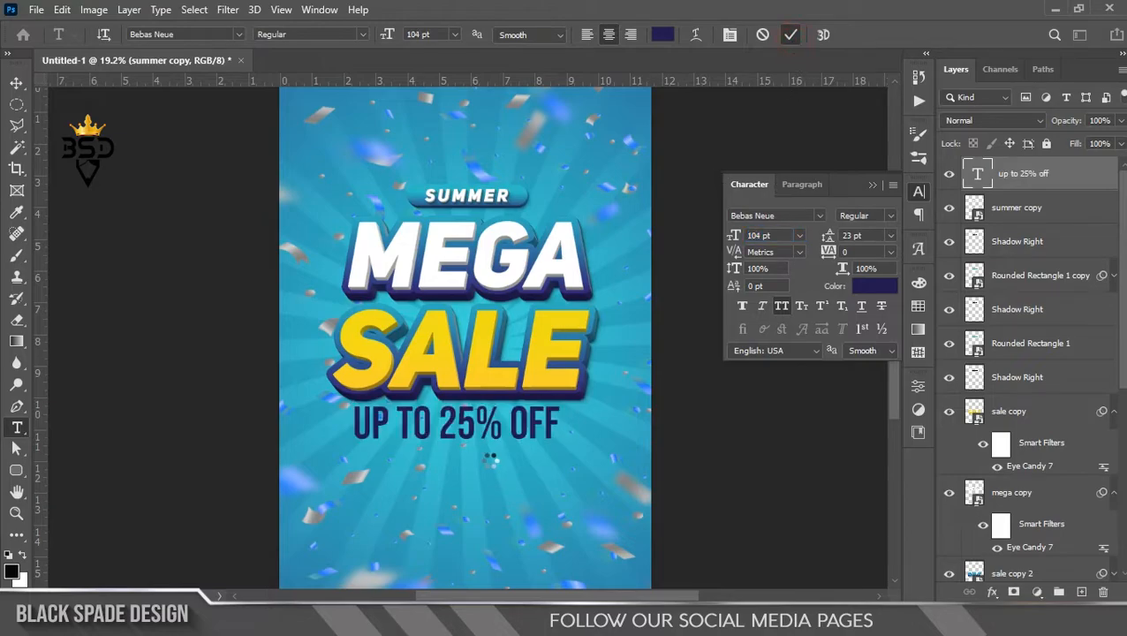
# Move the UP TO 25% OFF text slightly down, leaving a gap beneath the SALE lettering
pyautogui.scroll(3, 492, 461)
pyautogui.press('v')
pyautogui.scroll(3, 507, 445)
pyautogui.press('space')
pyautogui.moveTo(533, 391); pyautogui.dragTo(547, 412)
pyautogui.scroll(-3, 549, 442)
pyautogui.scroll(1, 547, 445)
pyautogui.press('space')
pyautogui.moveTo(514, 455); pyautogui.dragTo(480, 362)
pyautogui.scroll(1, 480, 362)
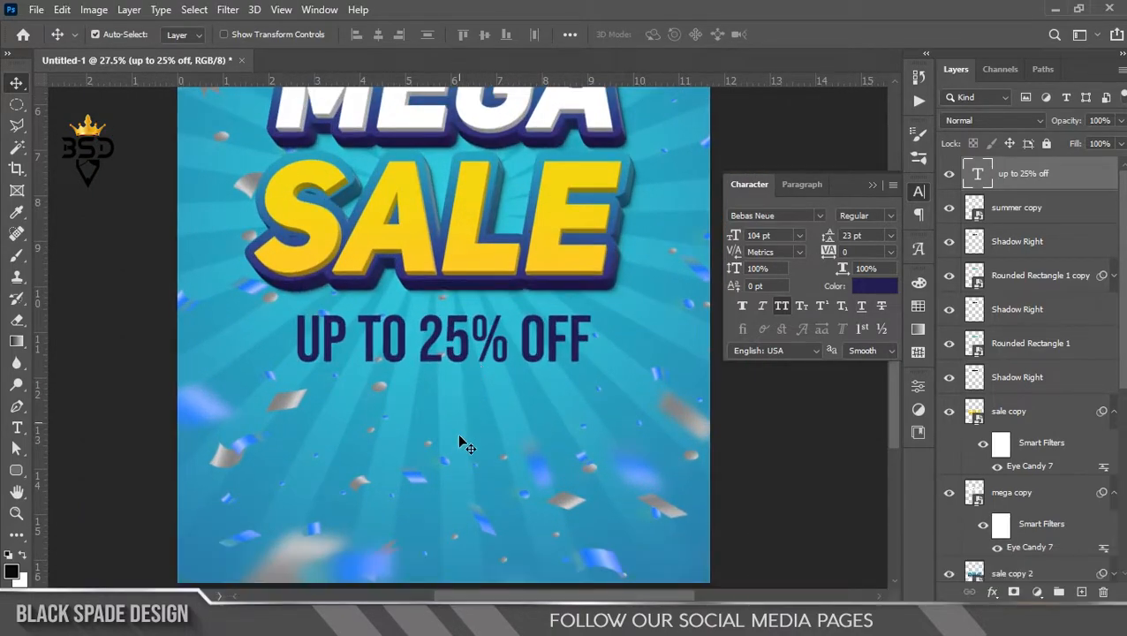
# Copy the first three lorem ipsum lines from Notepad and paste them as new text below UP TO 25% OFF
pyautogui.hotkey('alt', 'Tab')
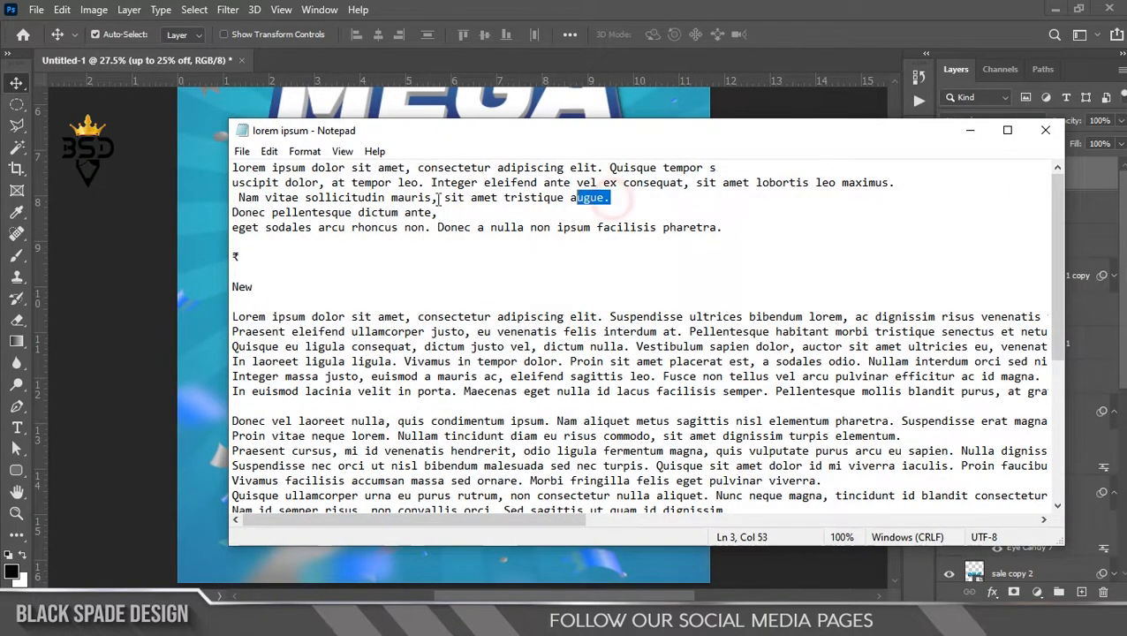
pyautogui.moveTo(611, 198); pyautogui.dragTo(222, 166)
pyautogui.hotkey('ctrl', 'c')
pyautogui.hotkey('alt', 'Tab')
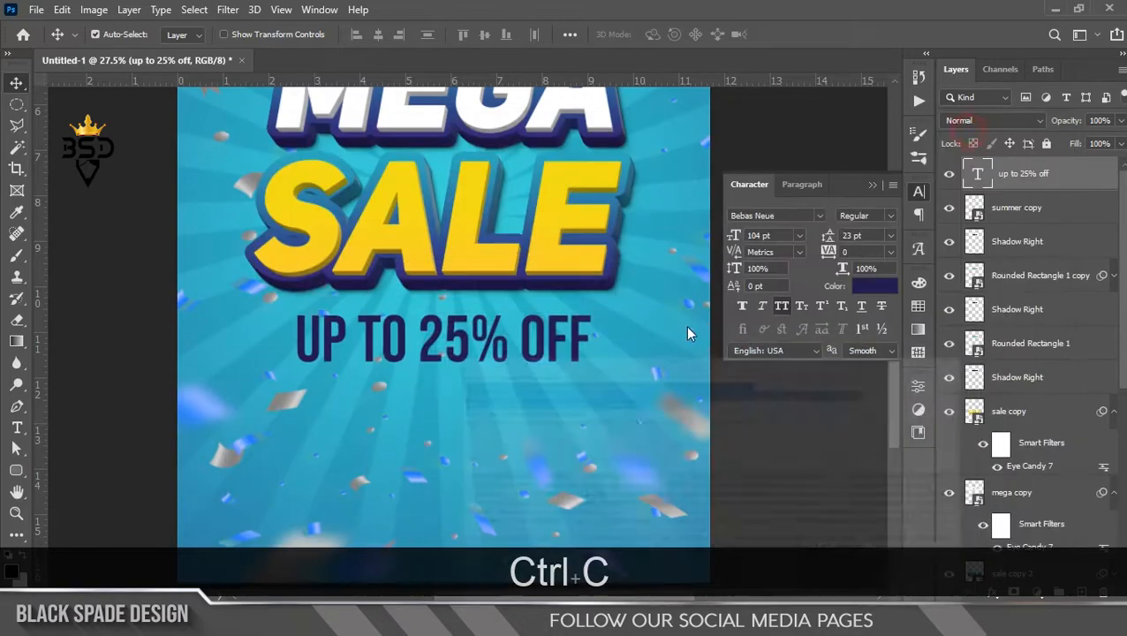
pyautogui.press('t')
pyautogui.click(437, 418)
pyautogui.hotkey('ctrl', 'v')
# Format the lorem ipsum text in Arial Regular at 12 pt with 20 pt leading
pyautogui.hotkey('ctrl', 'a')
pyautogui.click(890, 235)
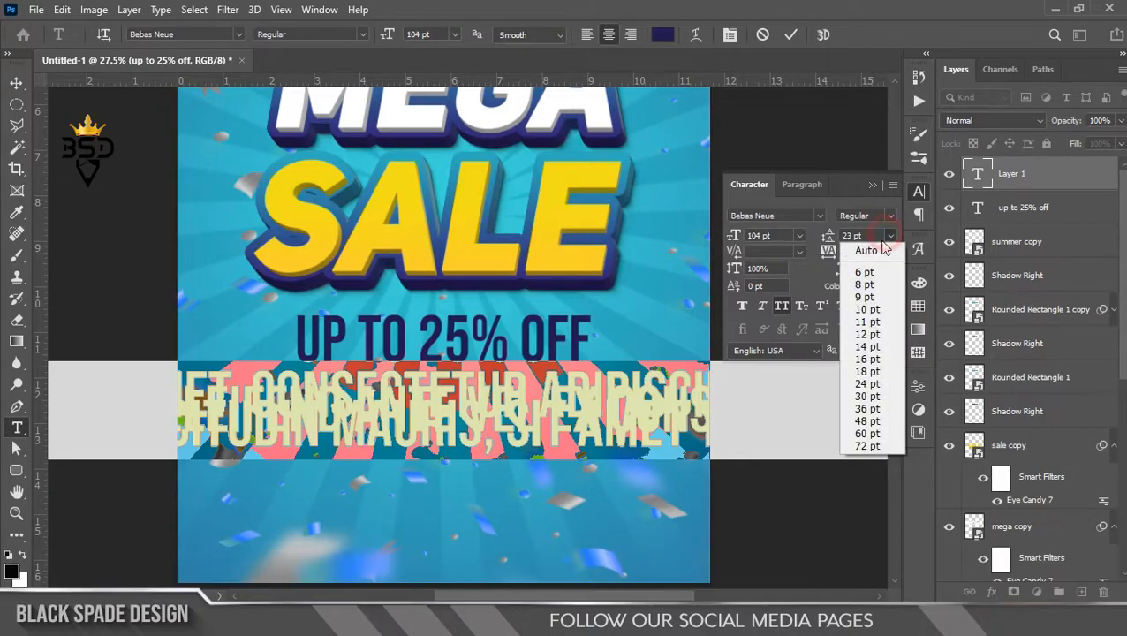
pyautogui.click(866, 244)
pyautogui.click(819, 215)
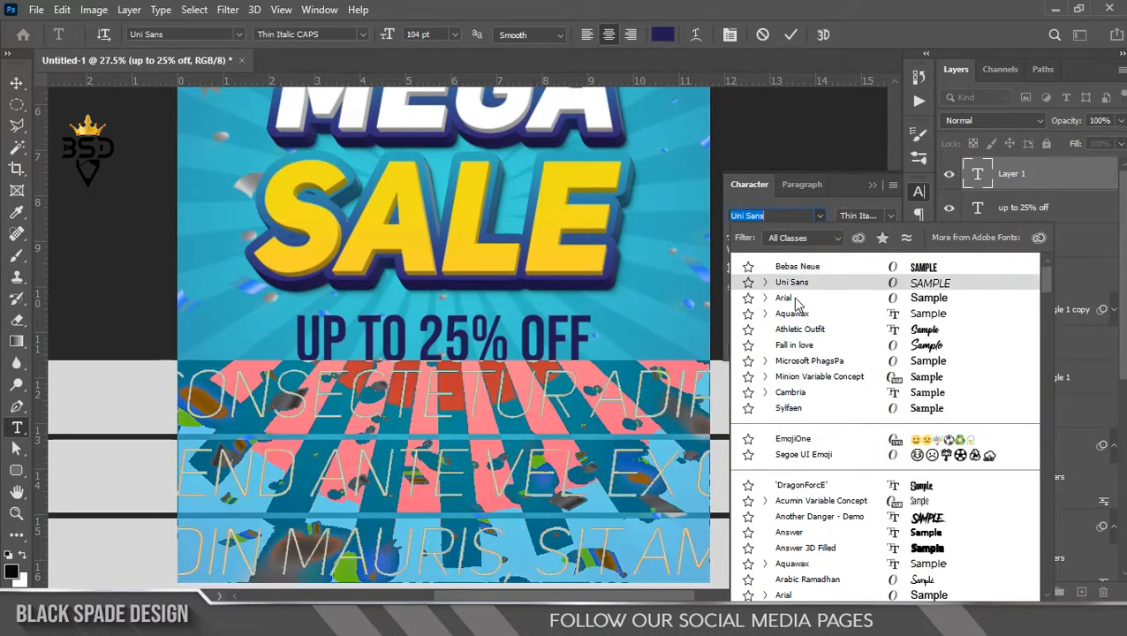
pyautogui.click(792, 298)
pyautogui.moveTo(733, 236); pyautogui.dragTo(657, 231)
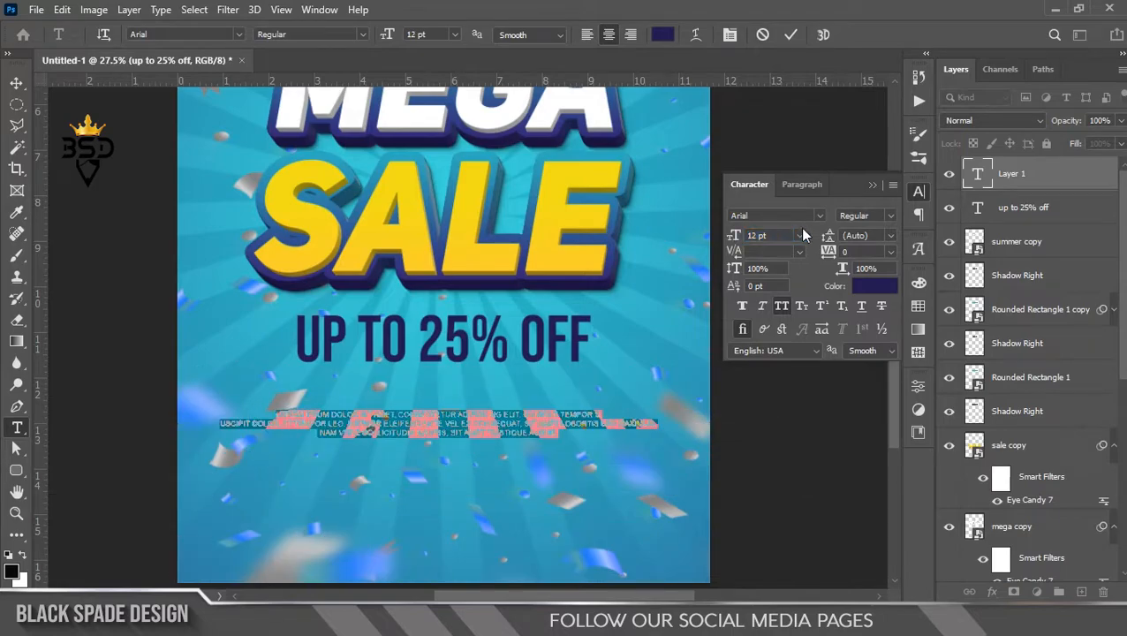
pyautogui.moveTo(825, 234); pyautogui.dragTo(831, 236)
pyautogui.click(791, 34)
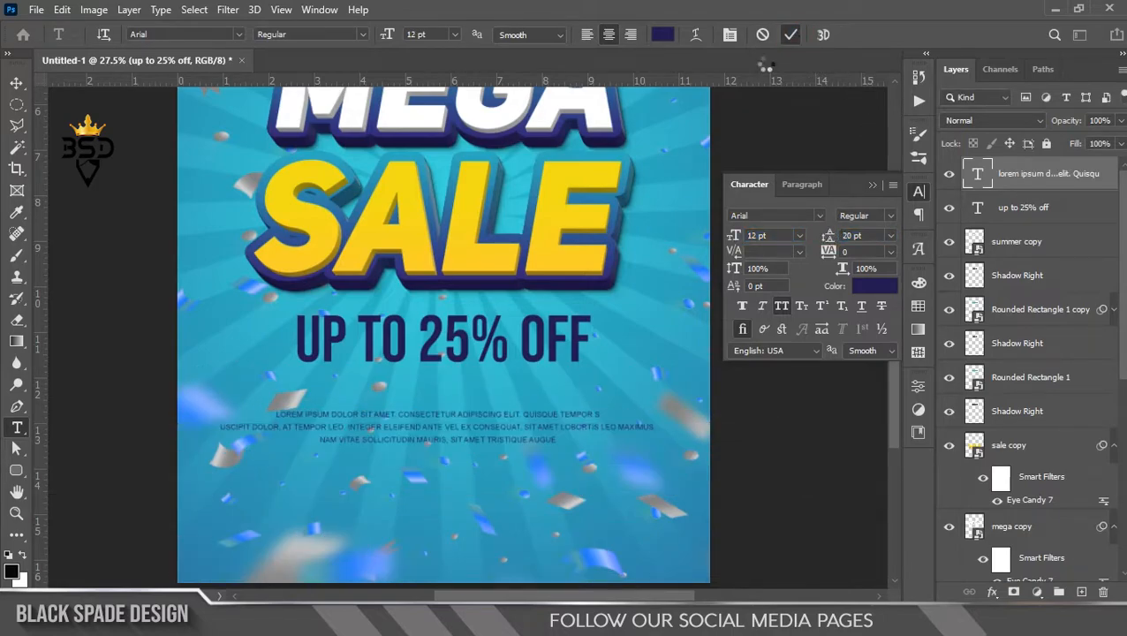
# Move the lorem ipsum paragraph up so it sits closely beneath UP TO 25% OFF
pyautogui.scroll(2, 459, 443)
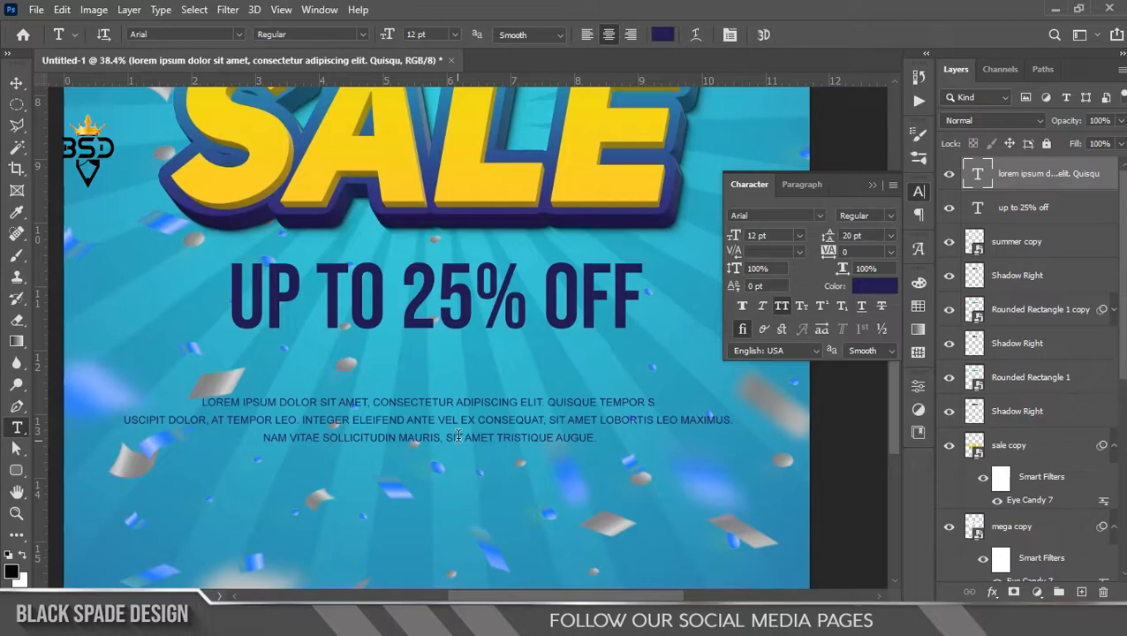
pyautogui.press('v')
pyautogui.moveTo(508, 421); pyautogui.dragTo(509, 386)
pyautogui.scroll(-1, 509, 386)
pyautogui.scroll(-5, 593, 405)
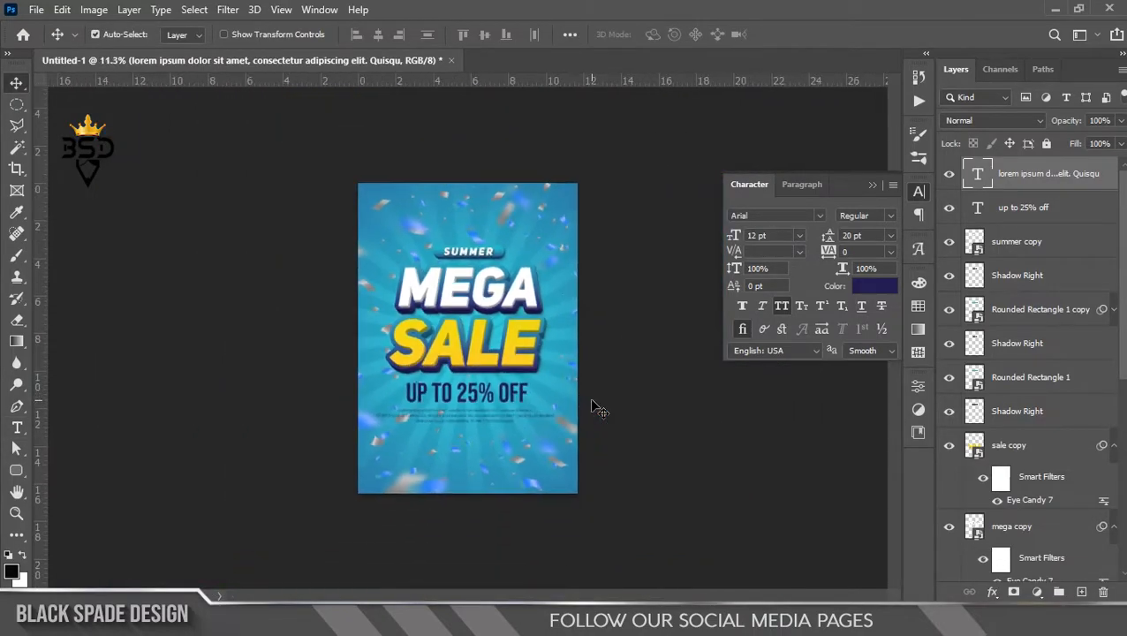
pyautogui.scroll(4, 487, 333)
pyautogui.moveTo(515, 455); pyautogui.dragTo(538, 430)
pyautogui.scroll(-2, 535, 428)
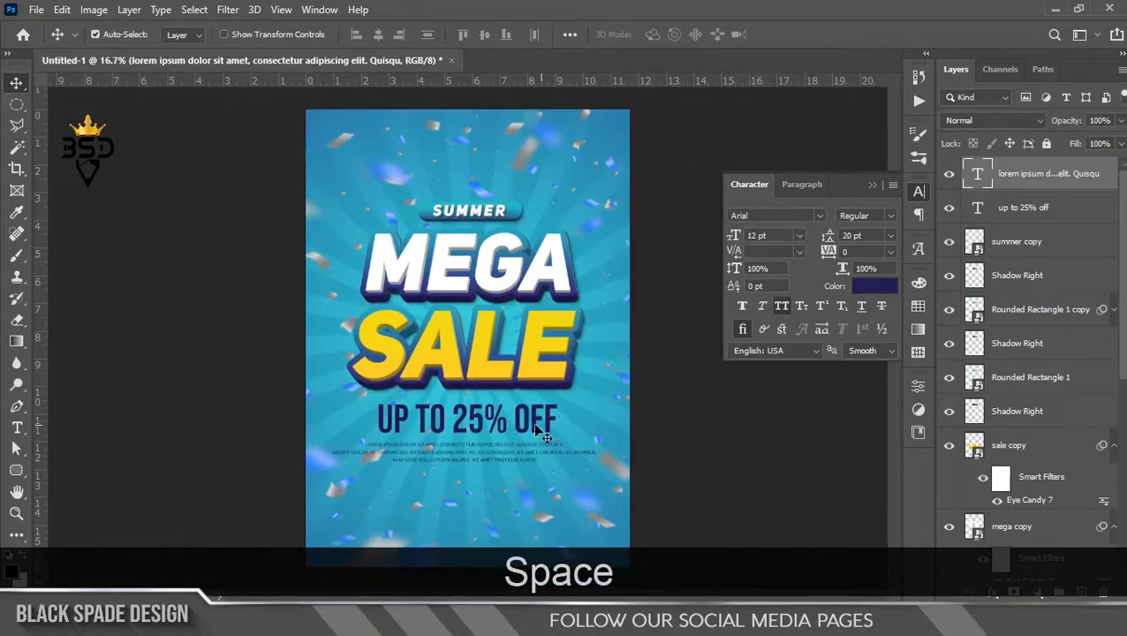
pyautogui.scroll(-1, 484, 344)
# Collapse the smart filter lists of the sale copy and mega copy layers
pyautogui.rightClick(502, 277)
pyautogui.click(534, 285)
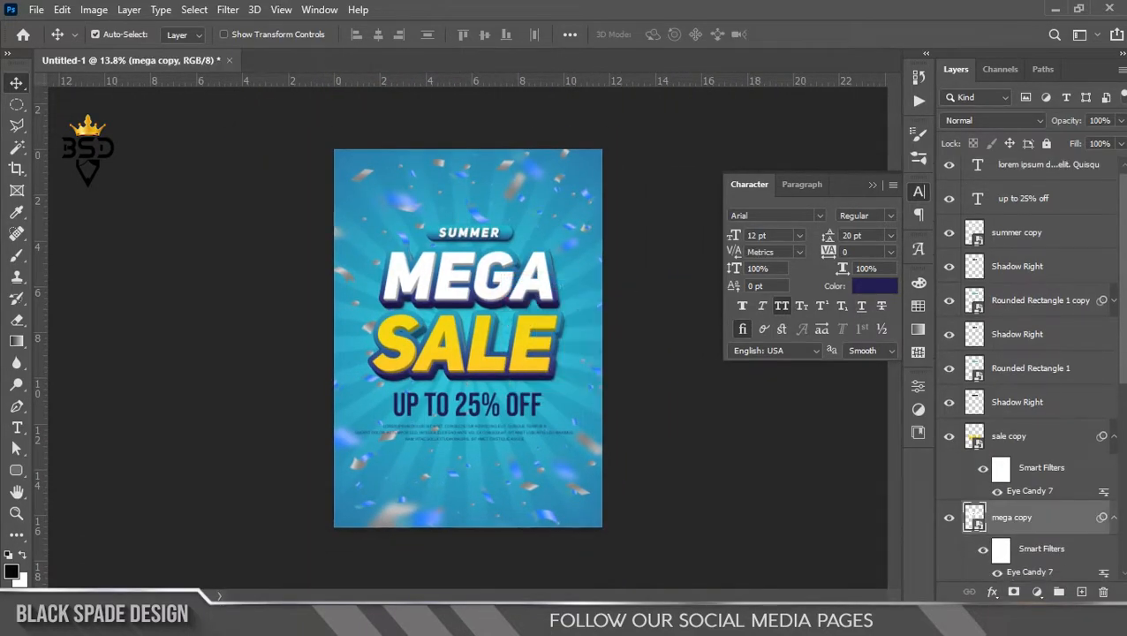
pyautogui.click(1115, 438)
pyautogui.click(1114, 437)
pyautogui.click(1113, 469)
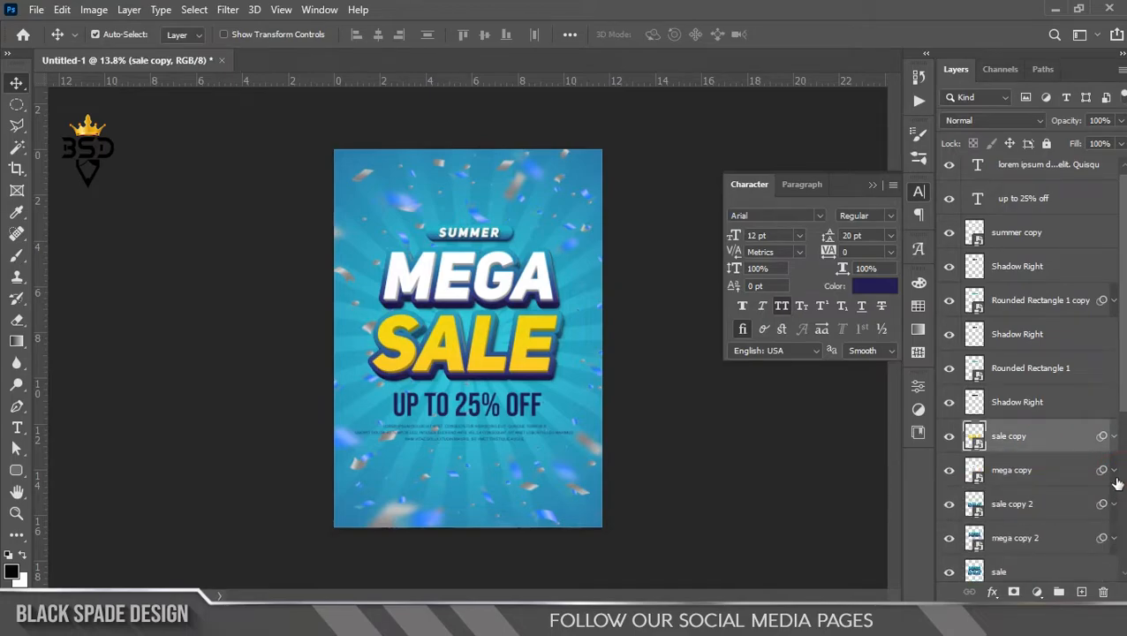
# Scale all MEGA SALE lettering layers, from sale copy through the lowest Shadow Right, to 110.10% and nudge them slightly down
pyautogui.scroll(-3, 1059, 406)
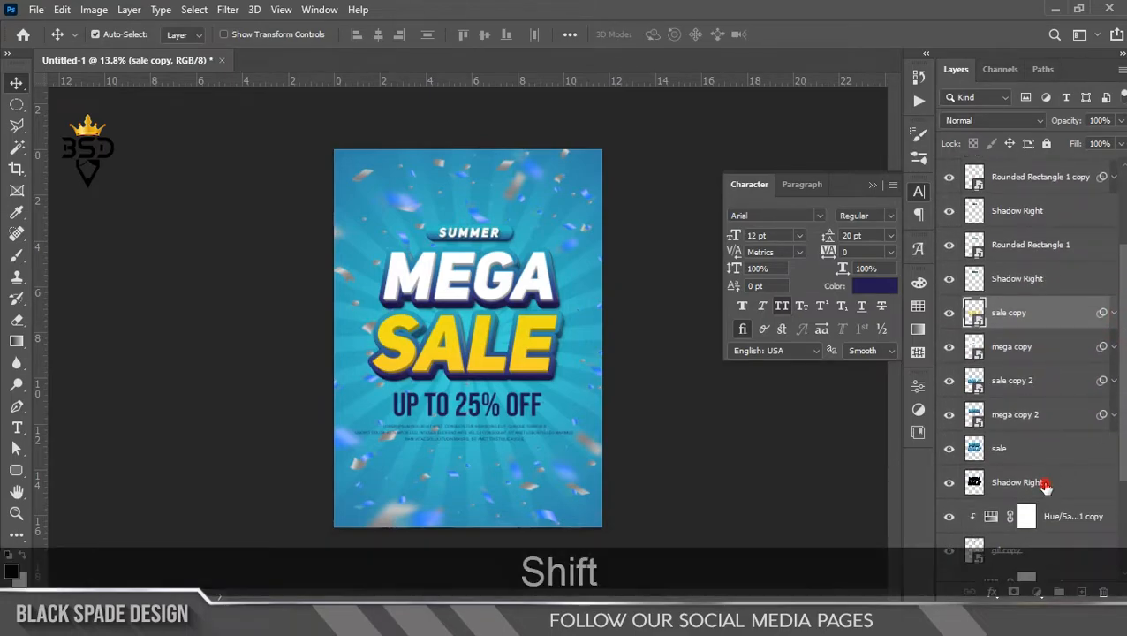
pyautogui.keyDown('shift'); pyautogui.click(1041, 482); pyautogui.keyUp('shift')
pyautogui.hotkey('ctrl', 't')
pyautogui.scroll(3, 495, 311)
pyautogui.moveTo(592, 225); pyautogui.dragTo(617, 232)
pyautogui.press('Down')
pyautogui.press('Down')
pyautogui.press('Down')
pyautogui.press('Down')
pyautogui.press('Down')
pyautogui.press('Down')
pyautogui.press('Down')
pyautogui.press('Down')
pyautogui.press('Down')
pyautogui.press('Down')
pyautogui.press('Down')
pyautogui.press('Down')
pyautogui.press('Down')
pyautogui.press('Down')
pyautogui.press('Down')
pyautogui.press('Down')
pyautogui.press('Down')
pyautogui.press('Down')
pyautogui.press('Down')
pyautogui.press('Down')
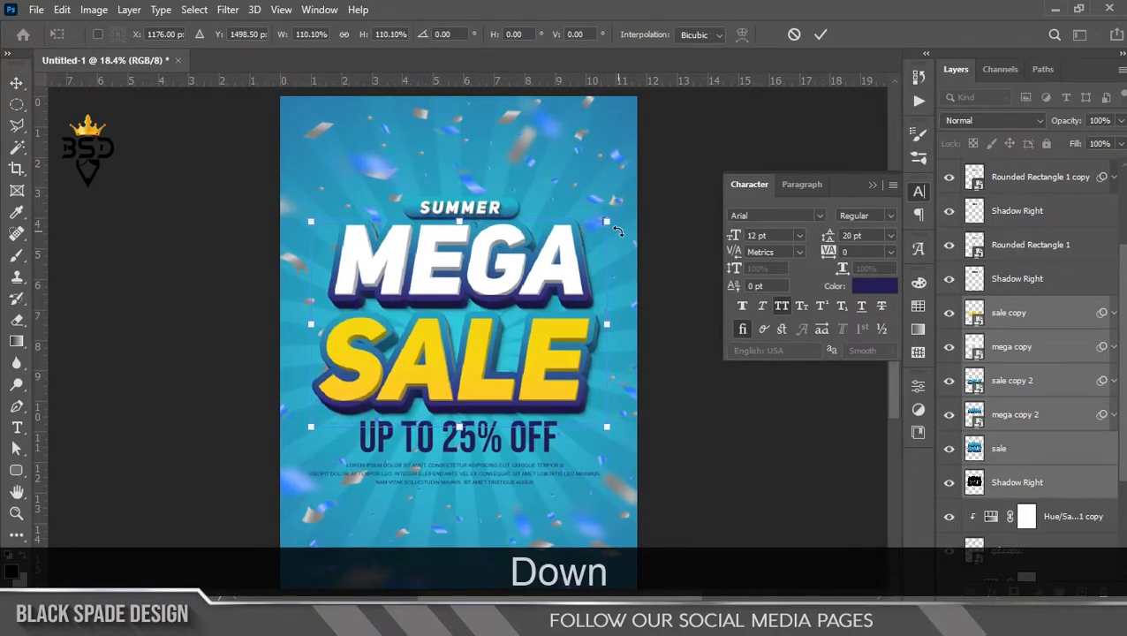
pyautogui.press('Return')
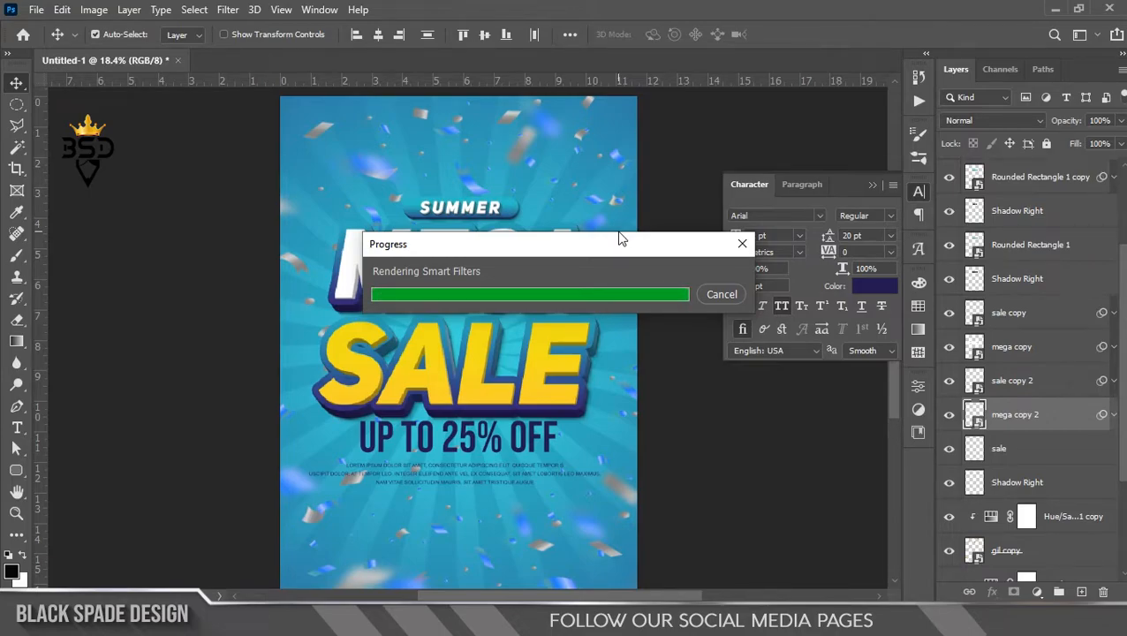
pyautogui.scroll(-4, 480, 317)
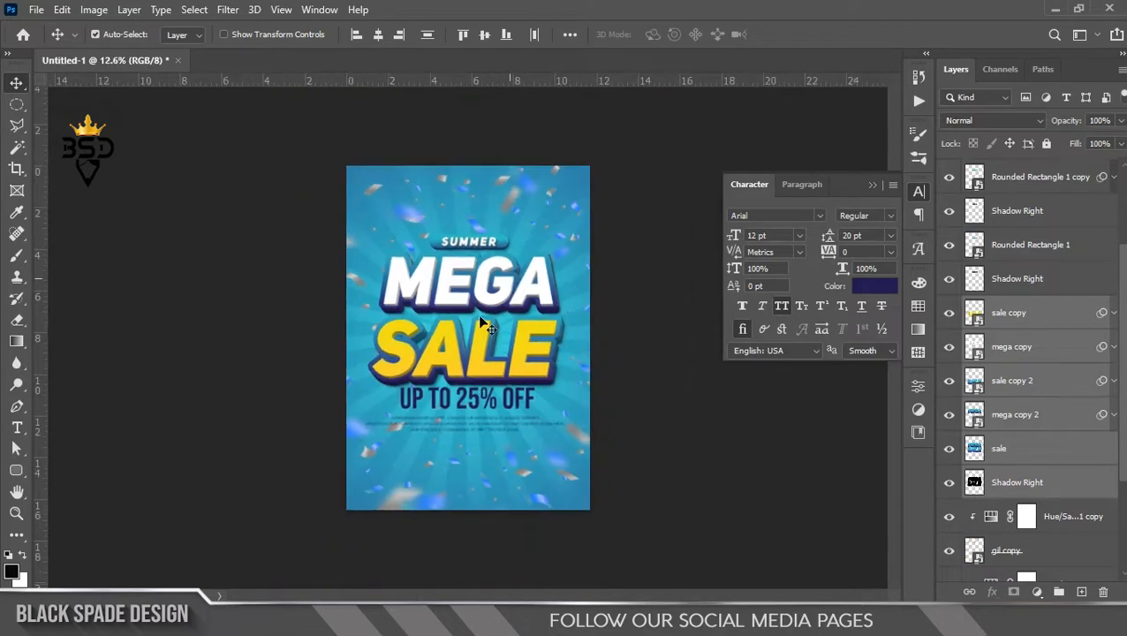
# Nudge the lorem ipsum paragraph slightly down, widening the gap beneath UP TO 25% OFF
pyautogui.scroll(5, 478, 387)
pyautogui.scroll(3, 477, 459)
pyautogui.rightClick(477, 440)
pyautogui.click(516, 448)
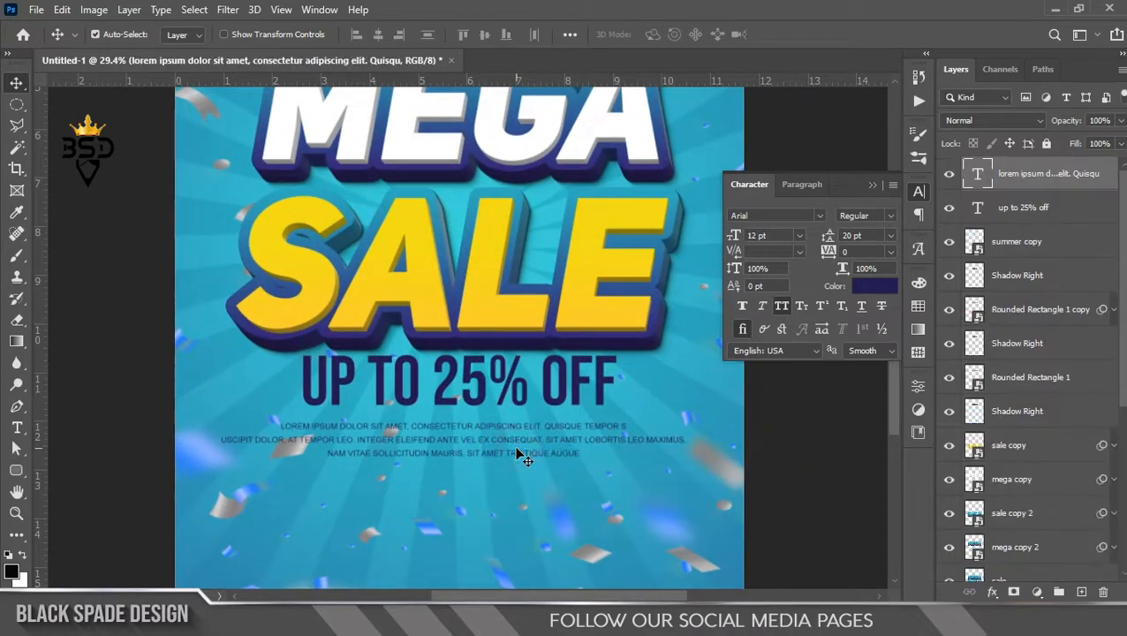
pyautogui.press('Down')
pyautogui.press('Down')
pyautogui.press('Down')
pyautogui.press('Down')
pyautogui.press('Down')
pyautogui.press('Down')
pyautogui.press('Down')
pyautogui.press('Down')
pyautogui.press('Down')
pyautogui.press('Down')
pyautogui.press('Down')
pyautogui.press('Down')
pyautogui.press('Down')
pyautogui.press('Down')
pyautogui.press('Down')
pyautogui.press('Down')
# Nudge the UP TO 25% OFF text slightly down, away from the enlarged SALE lettering
pyautogui.rightClick(487, 396)
pyautogui.click(490, 392)
pyautogui.press('Down')
pyautogui.press('Down')
pyautogui.press('Down')
pyautogui.press('Down')
pyautogui.press('Down')
pyautogui.press('Down')
pyautogui.press('Down')
pyautogui.press('Down')
pyautogui.press('Down')
pyautogui.press('Down')
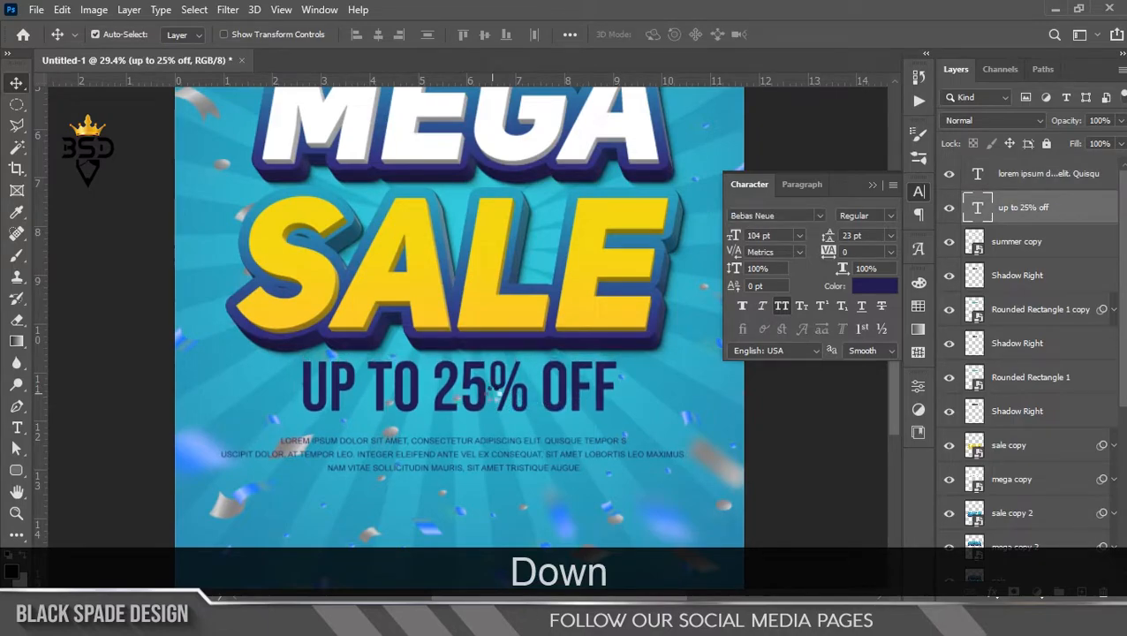
pyautogui.press('Down')
pyautogui.press('Down')
pyautogui.press('Down')
pyautogui.press('Down')
pyautogui.press('Down')
pyautogui.scroll(-4, 499, 371)
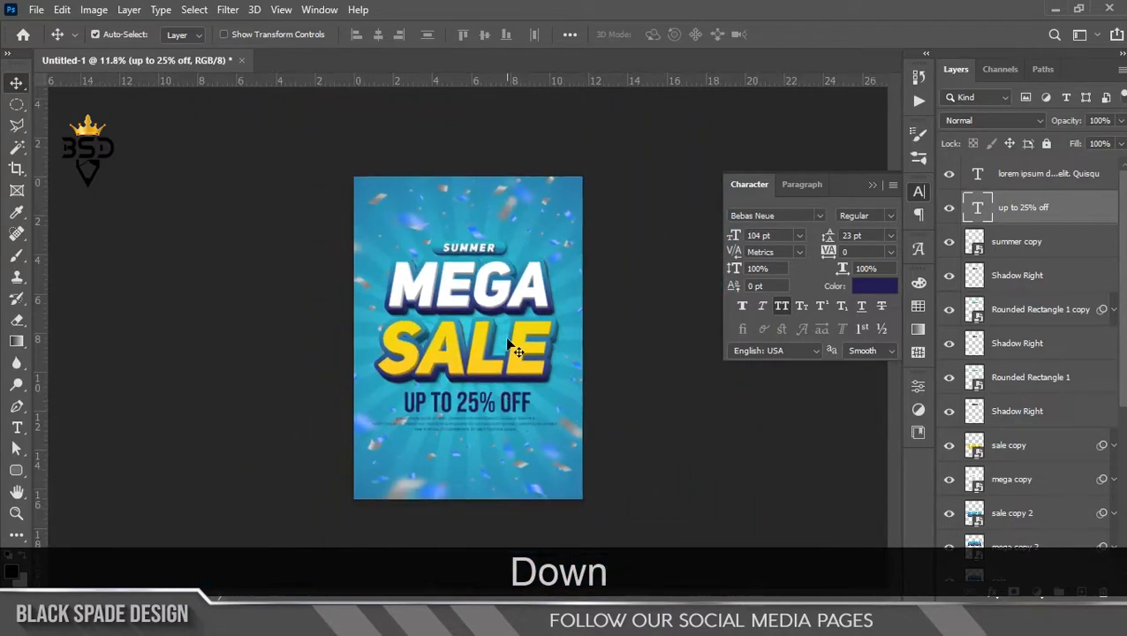
# Inspect the SUMMER badge and the MEGA SALE lettering up close, collapsing the character settings for a clear view
pyautogui.scroll(8, 510, 347)
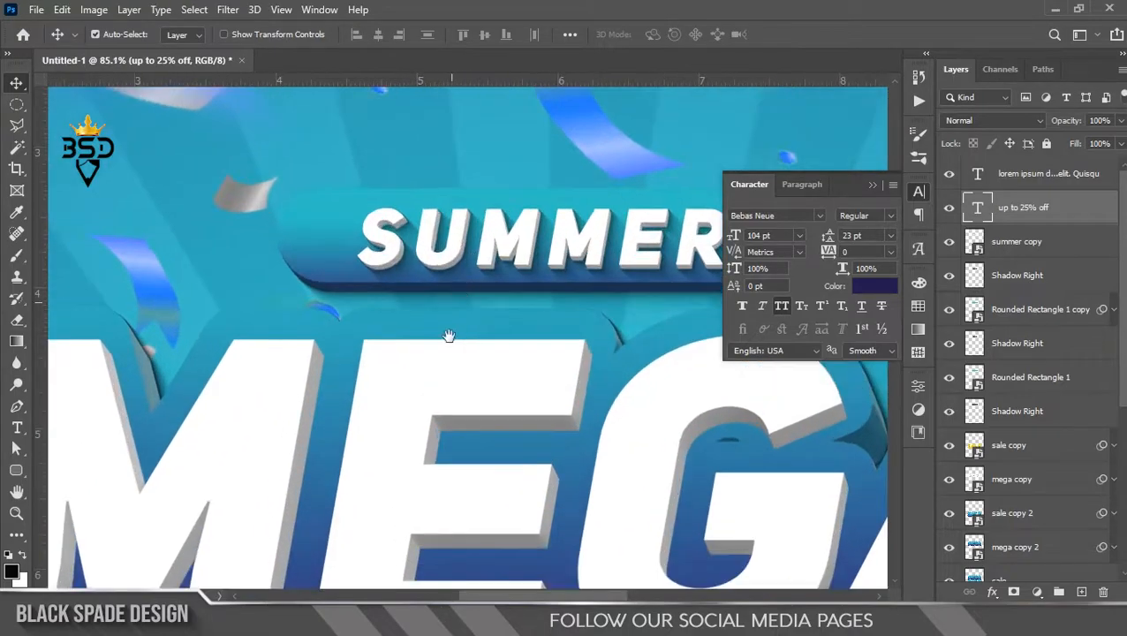
pyautogui.press('space')
pyautogui.moveTo(450, 391); pyautogui.dragTo(536, 274)
pyautogui.moveTo(382, 407); pyautogui.dragTo(468, 191)
pyautogui.scroll(-4, 468, 188)
pyautogui.press('space')
pyautogui.moveTo(512, 424); pyautogui.dragTo(462, 292)
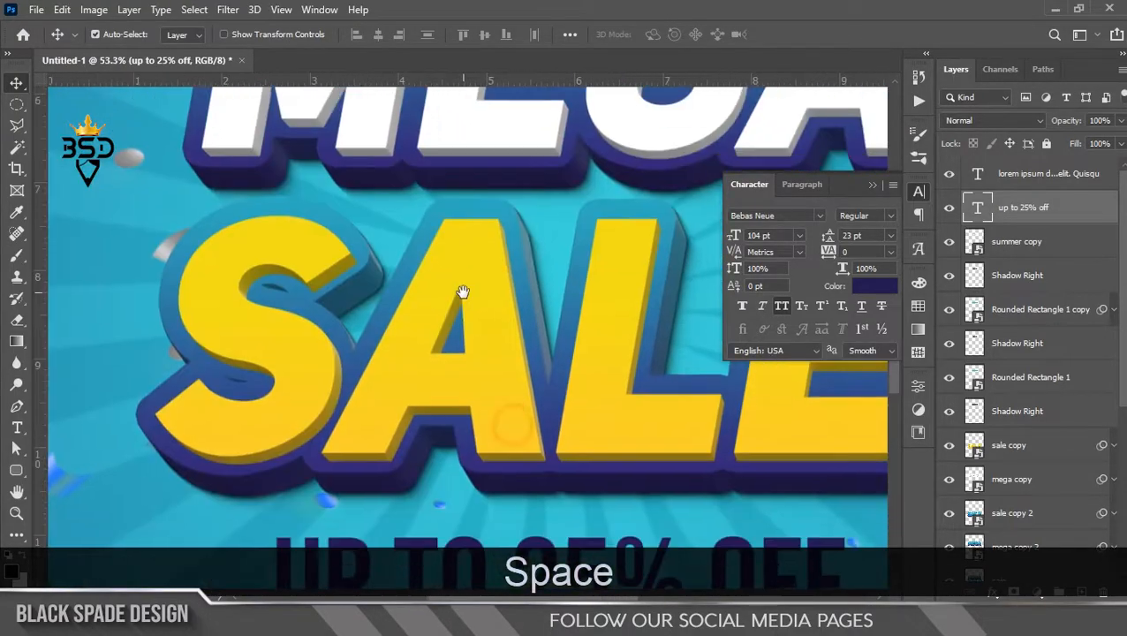
pyautogui.click(873, 188)
pyautogui.scroll(3, 478, 347)
pyautogui.press('space')
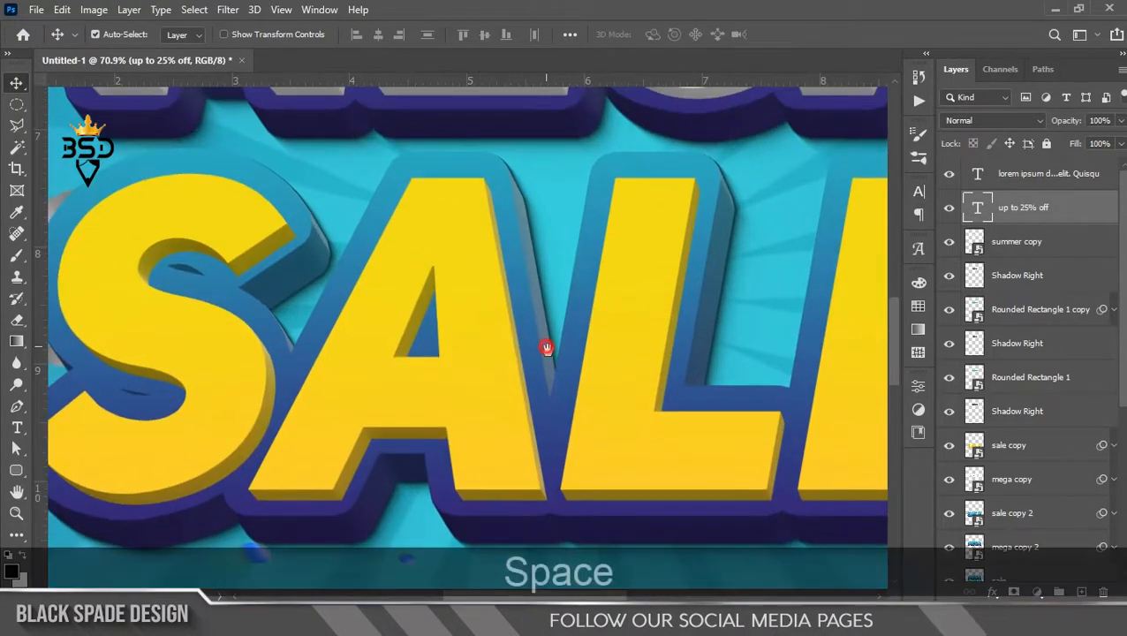
pyautogui.moveTo(545, 347); pyautogui.dragTo(365, 354)
pyautogui.scroll(-5, 459, 338)
pyautogui.scroll(-4, 458, 345)
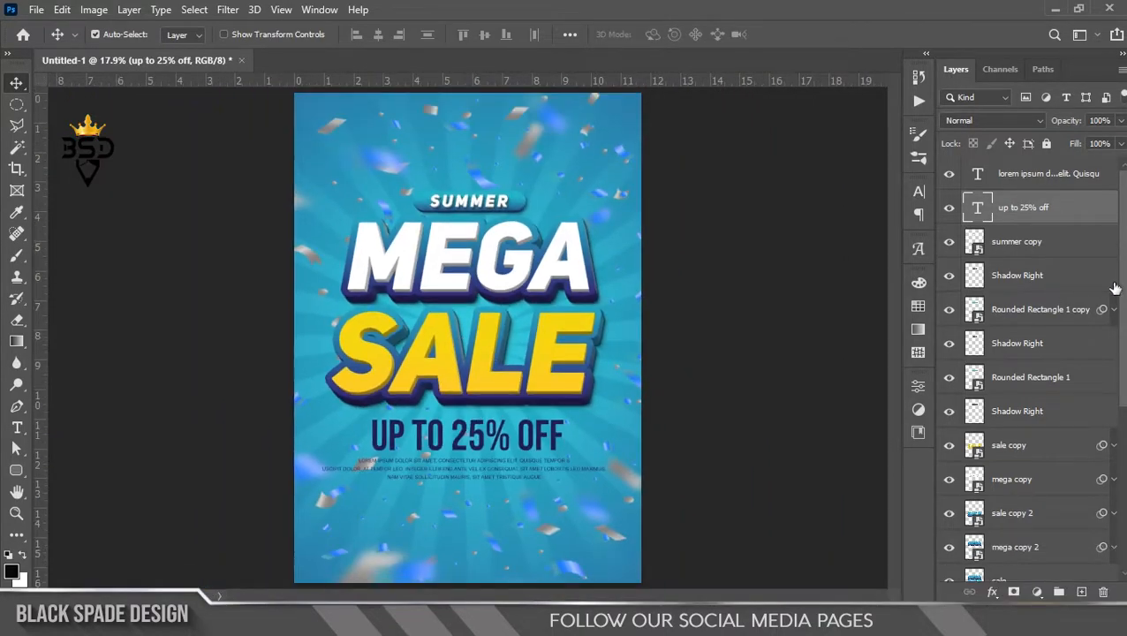
# Apply Faux Bold to the whole lorem ipsum paragraph
pyautogui.scroll(4, 389, 464)
pyautogui.rightClick(493, 460)
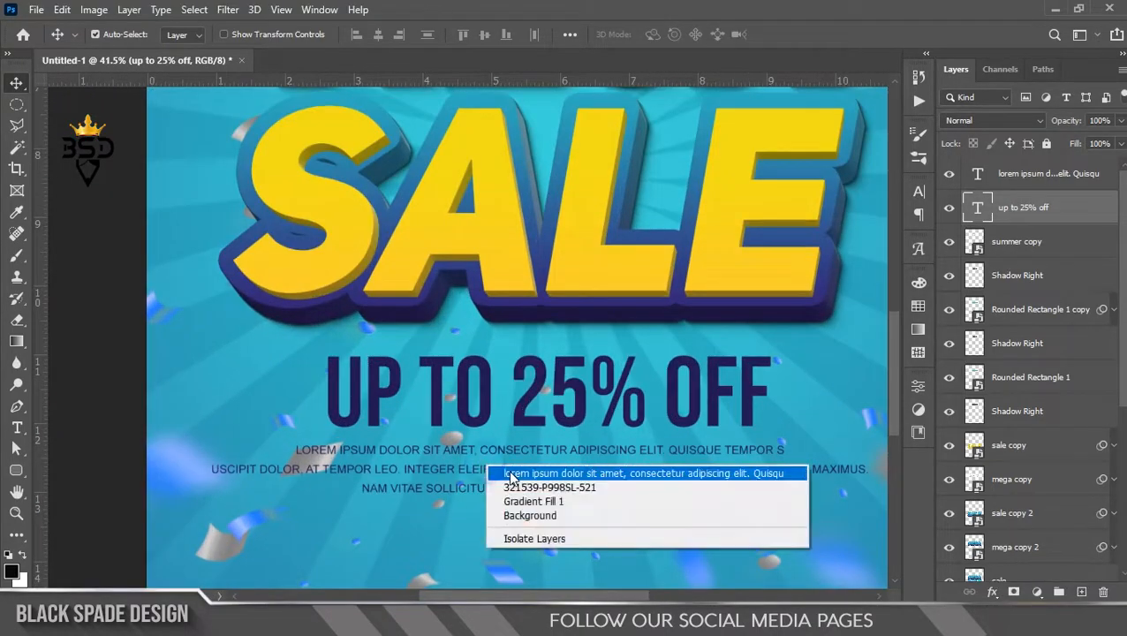
pyautogui.click(521, 468)
pyautogui.doubleClick(975, 177)
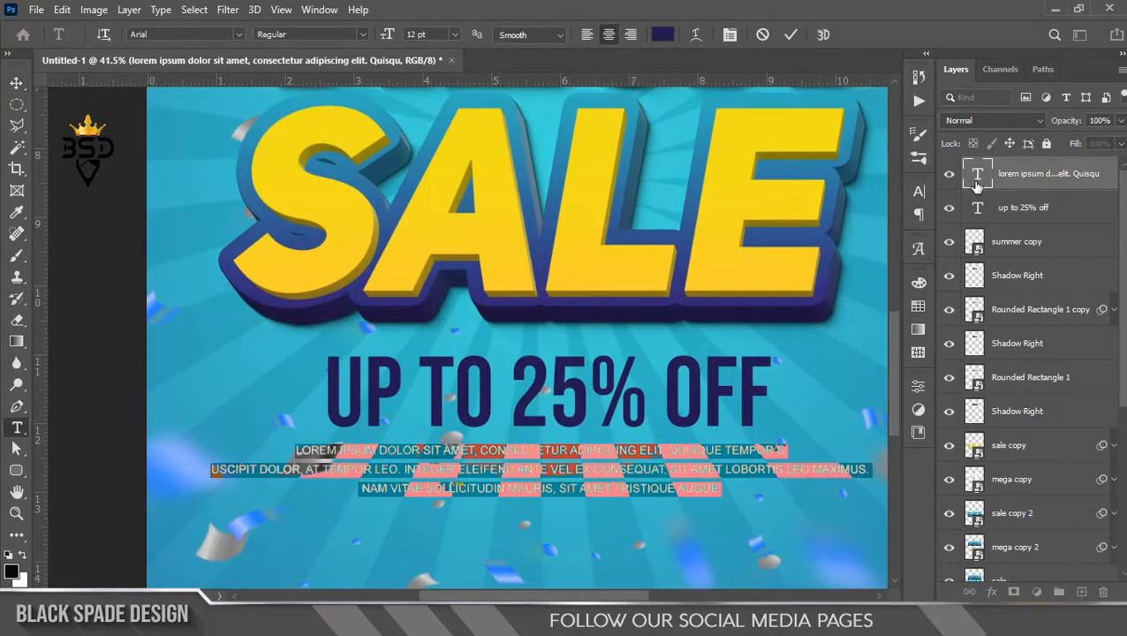
pyautogui.click(730, 35)
pyautogui.click(742, 307)
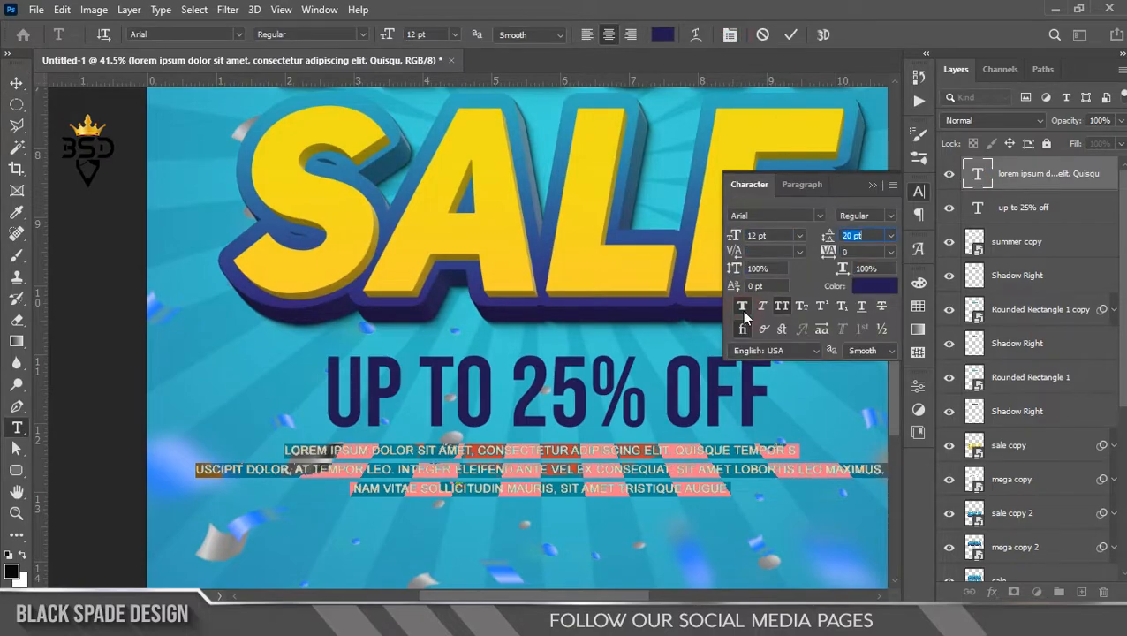
pyautogui.click(787, 35)
pyautogui.press('v')
pyautogui.hotkey('ctrl', '0')
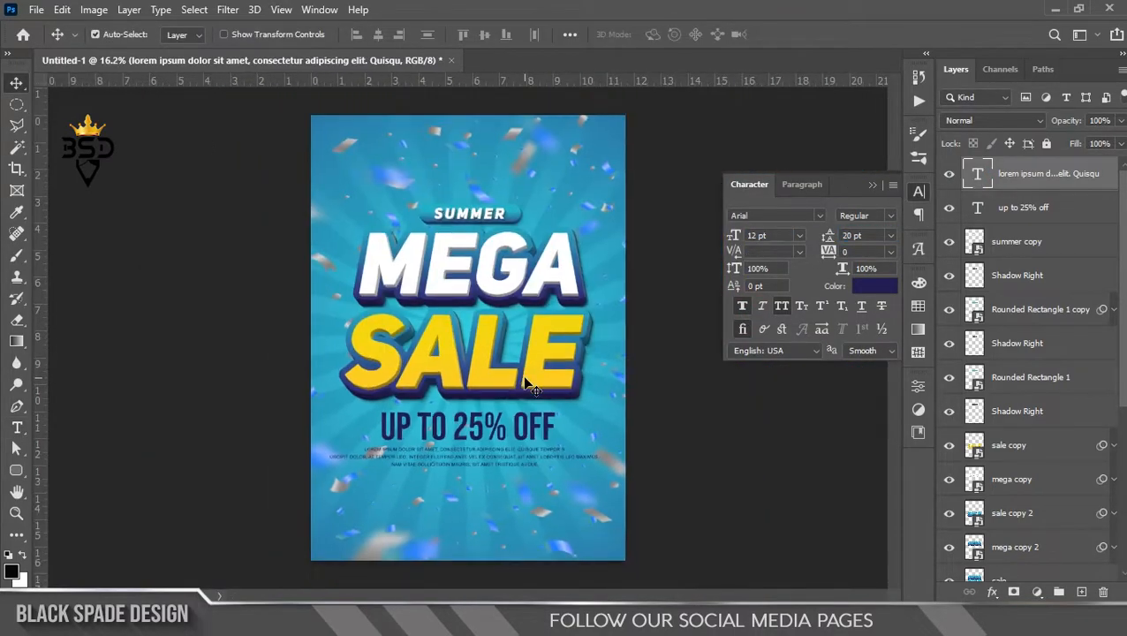
# Add a new layer above all others, flood it with white and set its Fill to 0%
pyautogui.click(1081, 592)
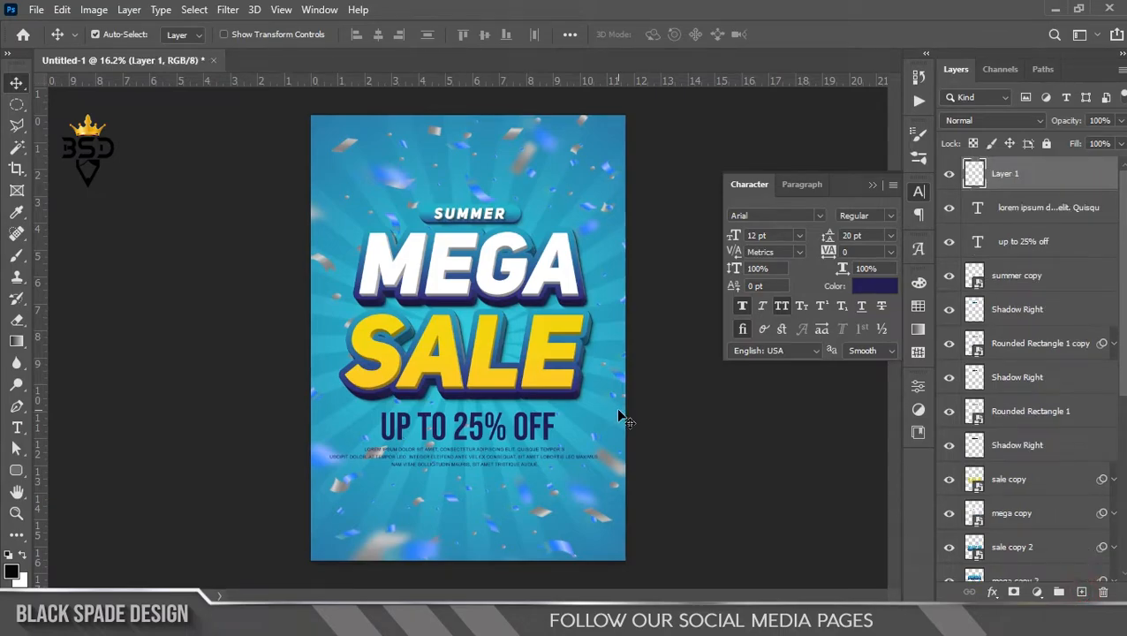
pyautogui.hotkey('ctrl', 'BackSpace')
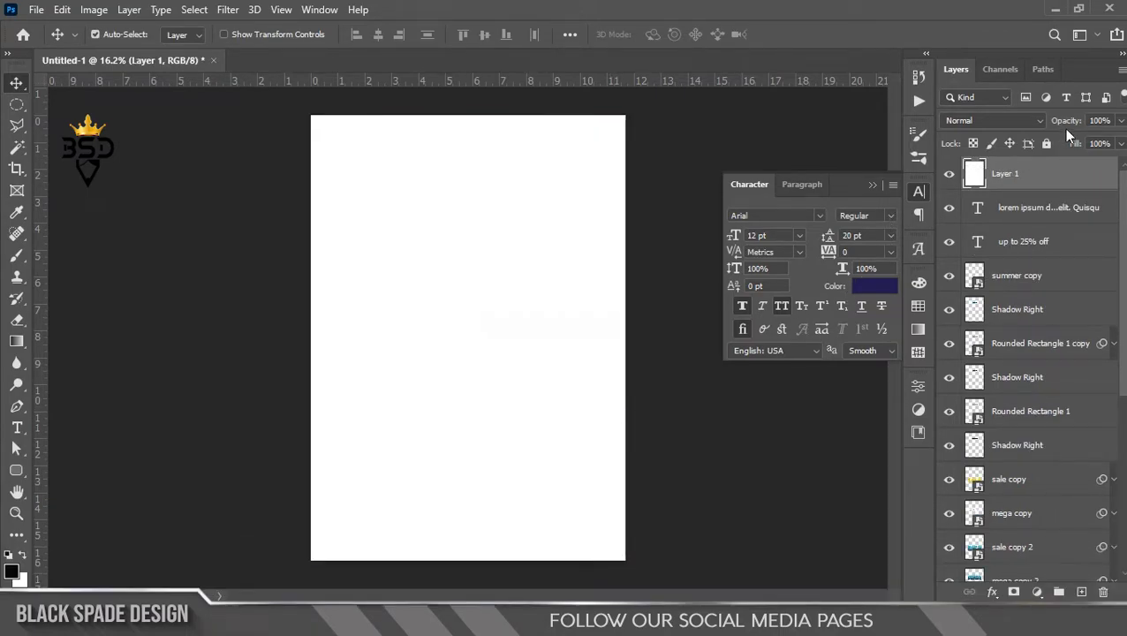
pyautogui.click(1074, 146)
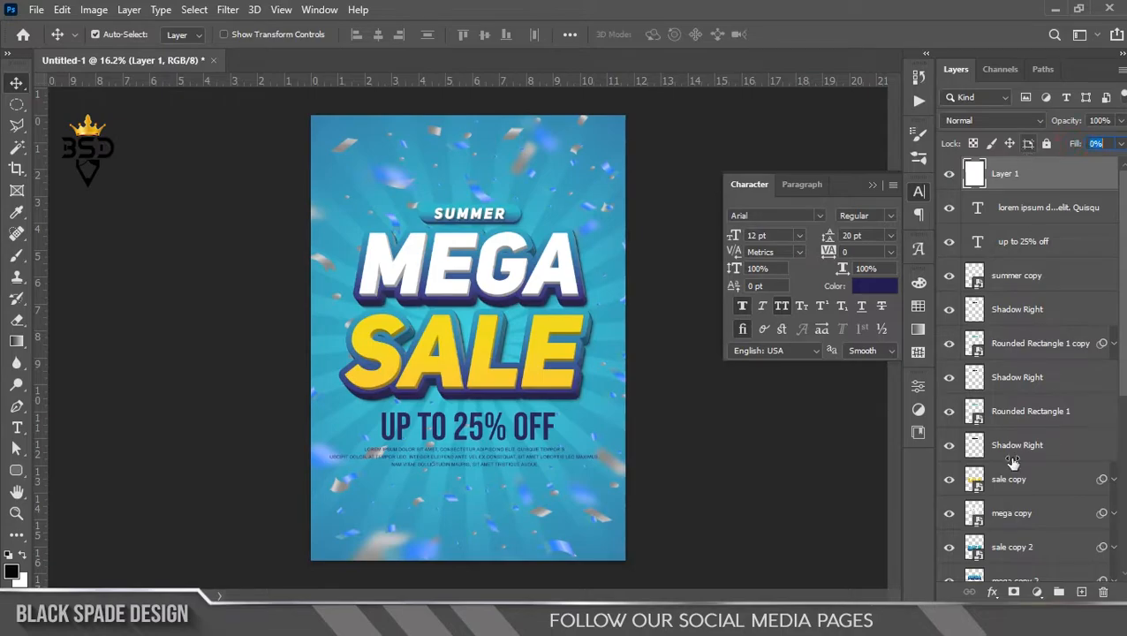
# Give the white layer a 60 px white Stroke positioned Inside at 100% opacity as the poster's border
pyautogui.click(992, 592)
pyautogui.click(998, 471)
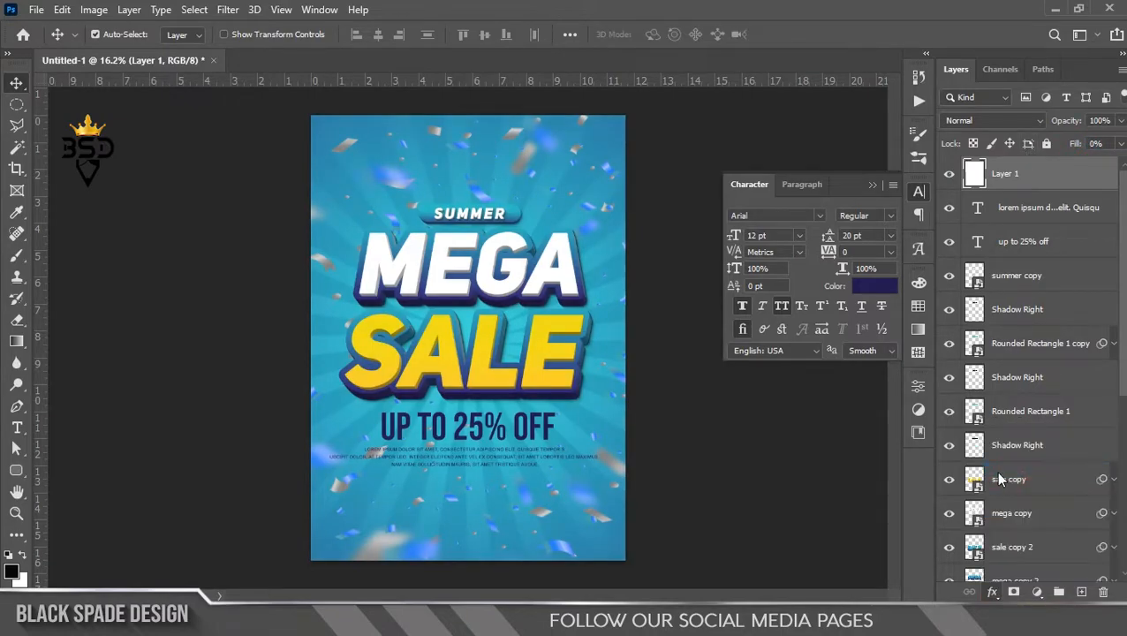
pyautogui.click(744, 355)
pyautogui.click(733, 371)
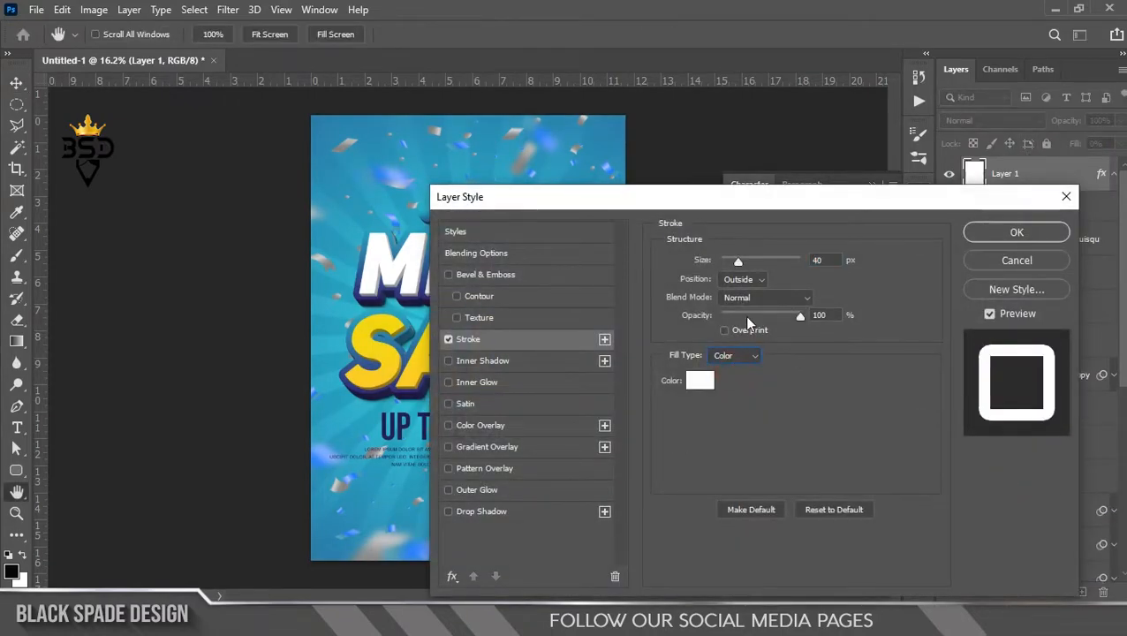
pyautogui.moveTo(738, 261); pyautogui.dragTo(751, 260)
pyautogui.click(744, 279)
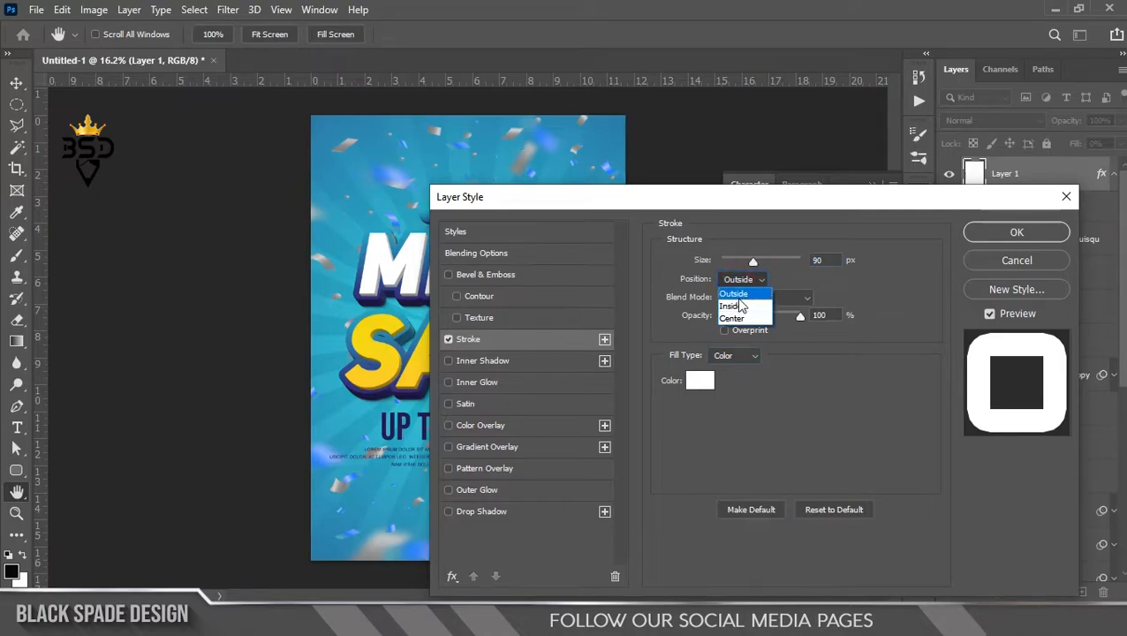
pyautogui.click(737, 304)
pyautogui.moveTo(826, 261); pyautogui.dragTo(663, 276)
pyautogui.write('60')
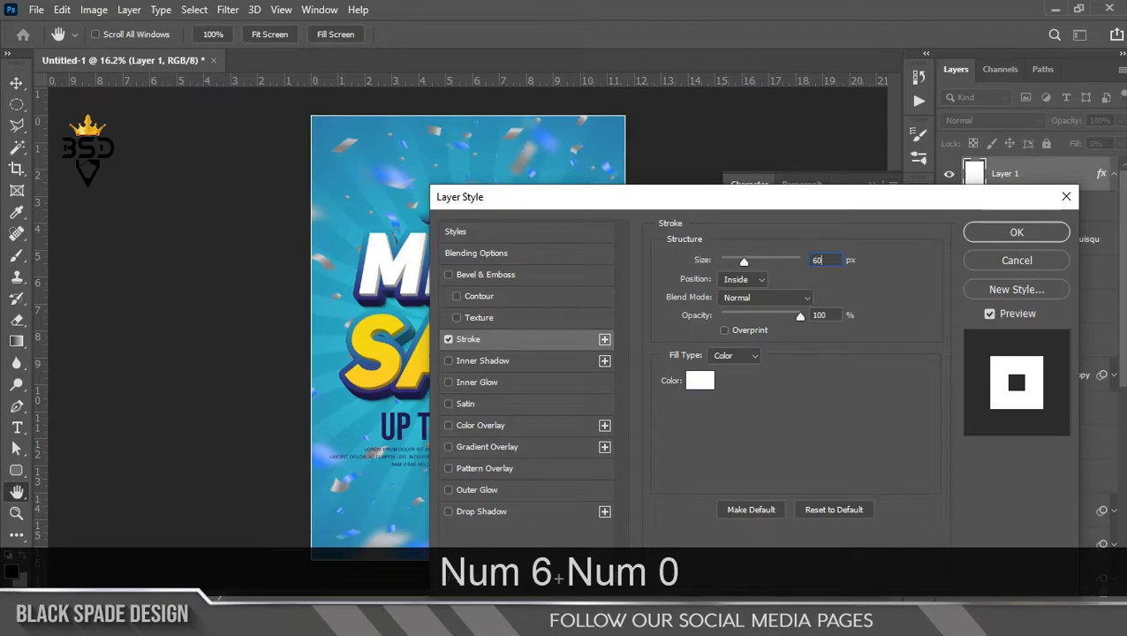
pyautogui.click(997, 234)
pyautogui.click(874, 184)
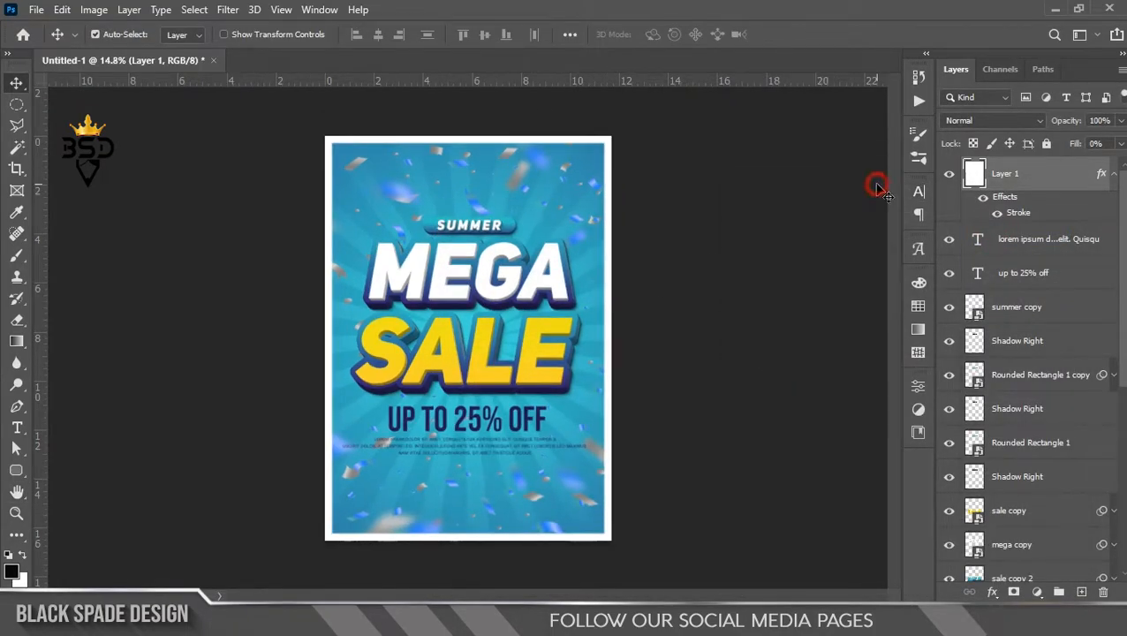
# Fit the whole bordered poster on screen for review
pyautogui.press('z')
pyautogui.rightClick(548, 299)
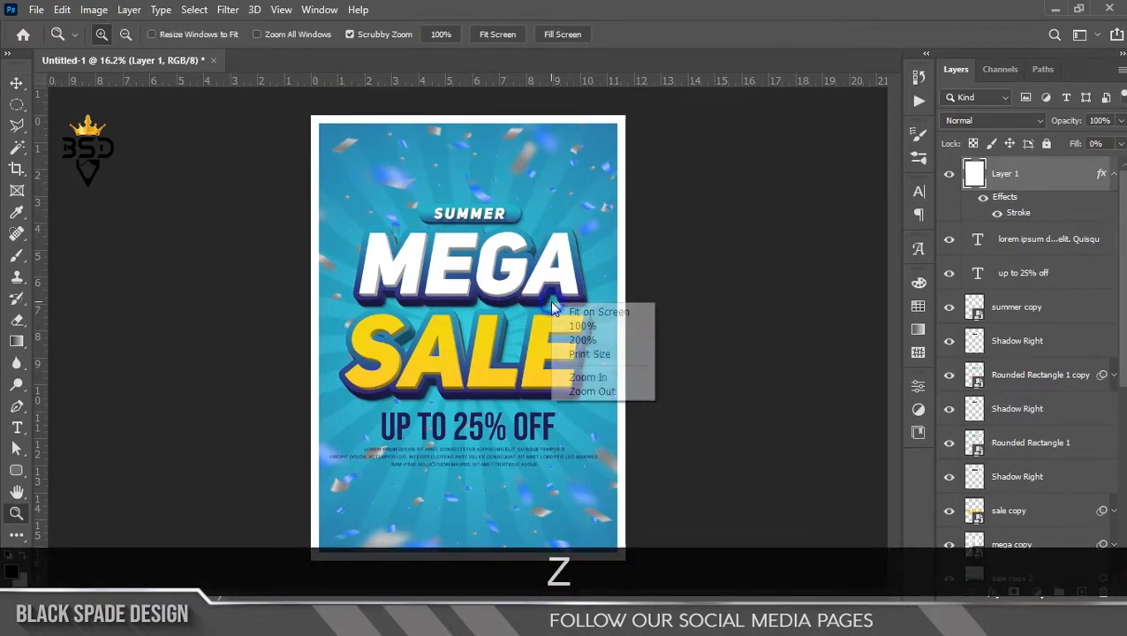
pyautogui.click(603, 311)
pyautogui.press('v')
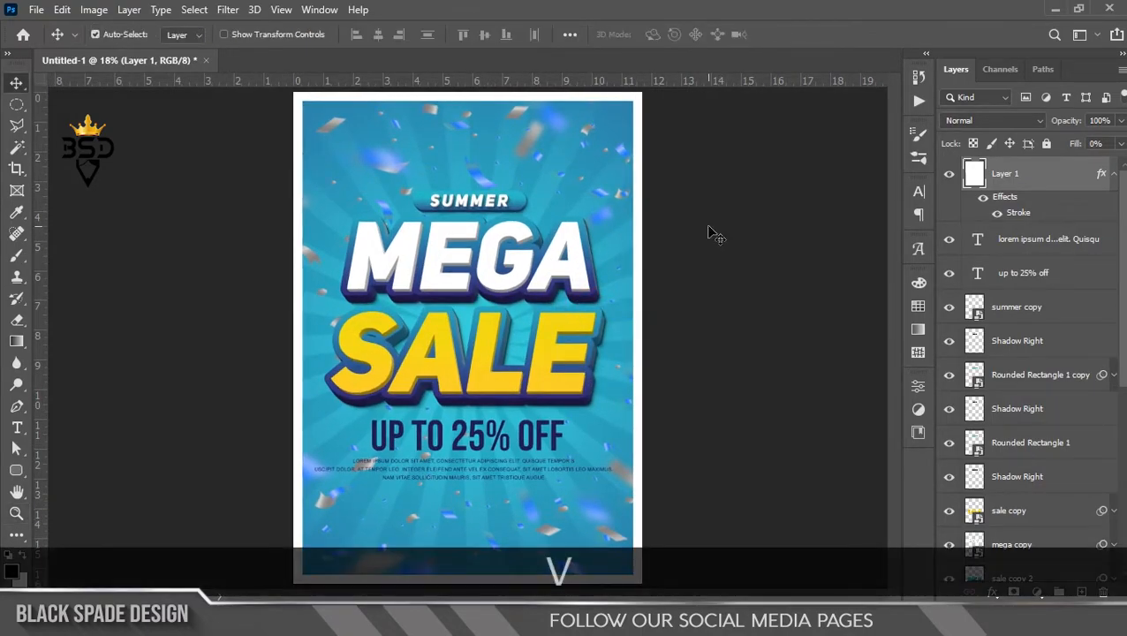